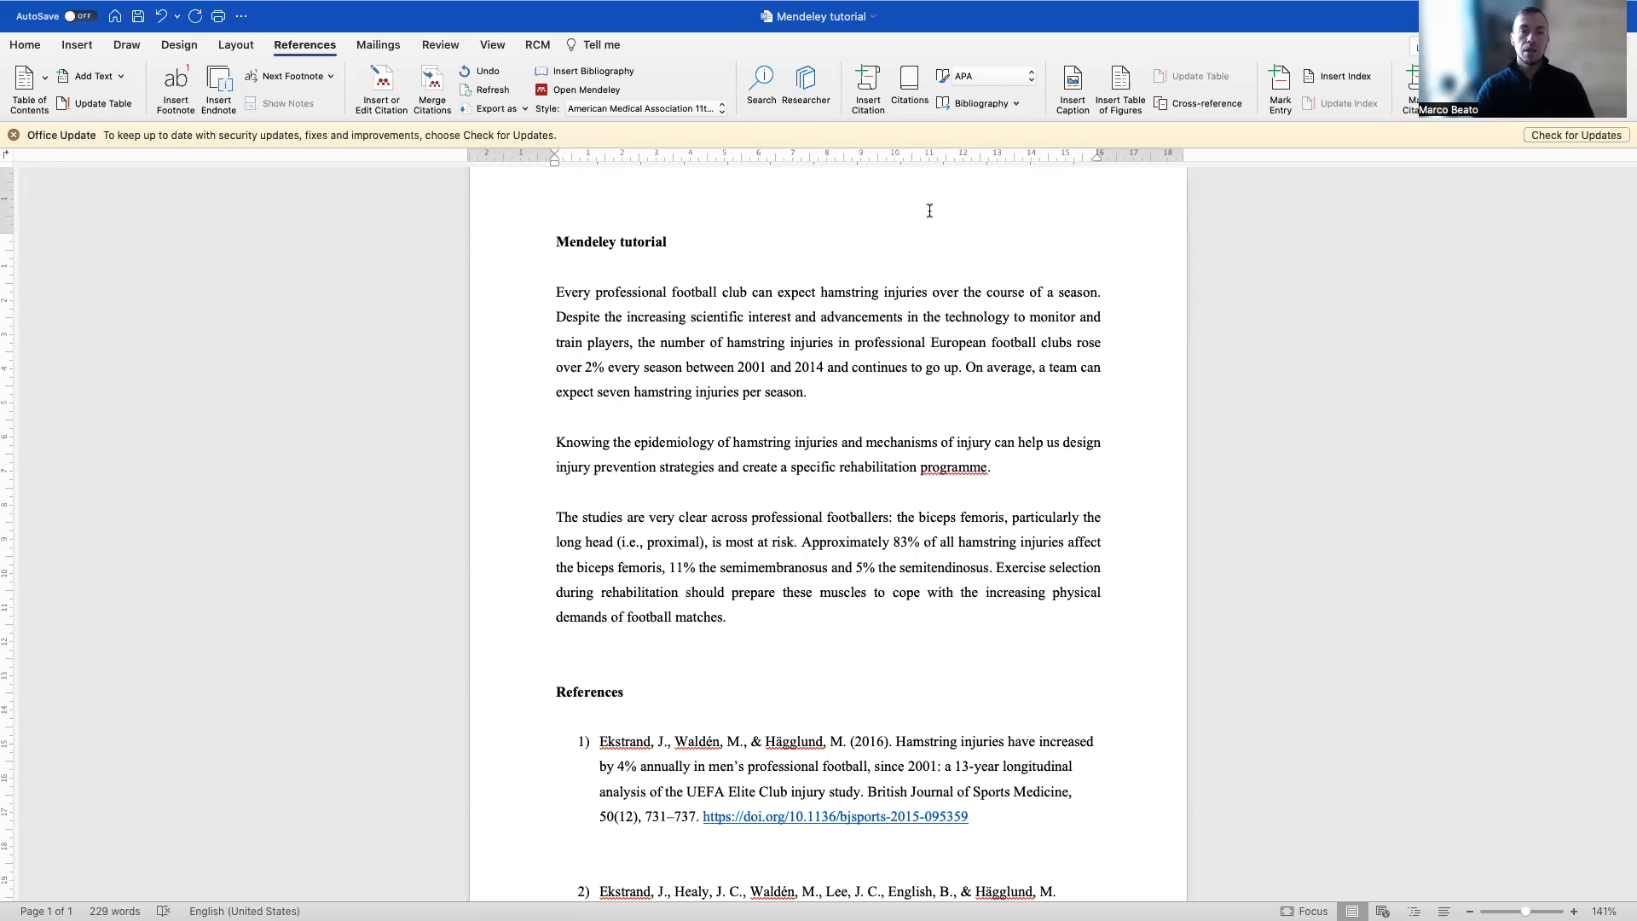
- Review the three body paragraphs and the reference list to see which text needs citations
left_click_drag(757, 615, 544, 285)
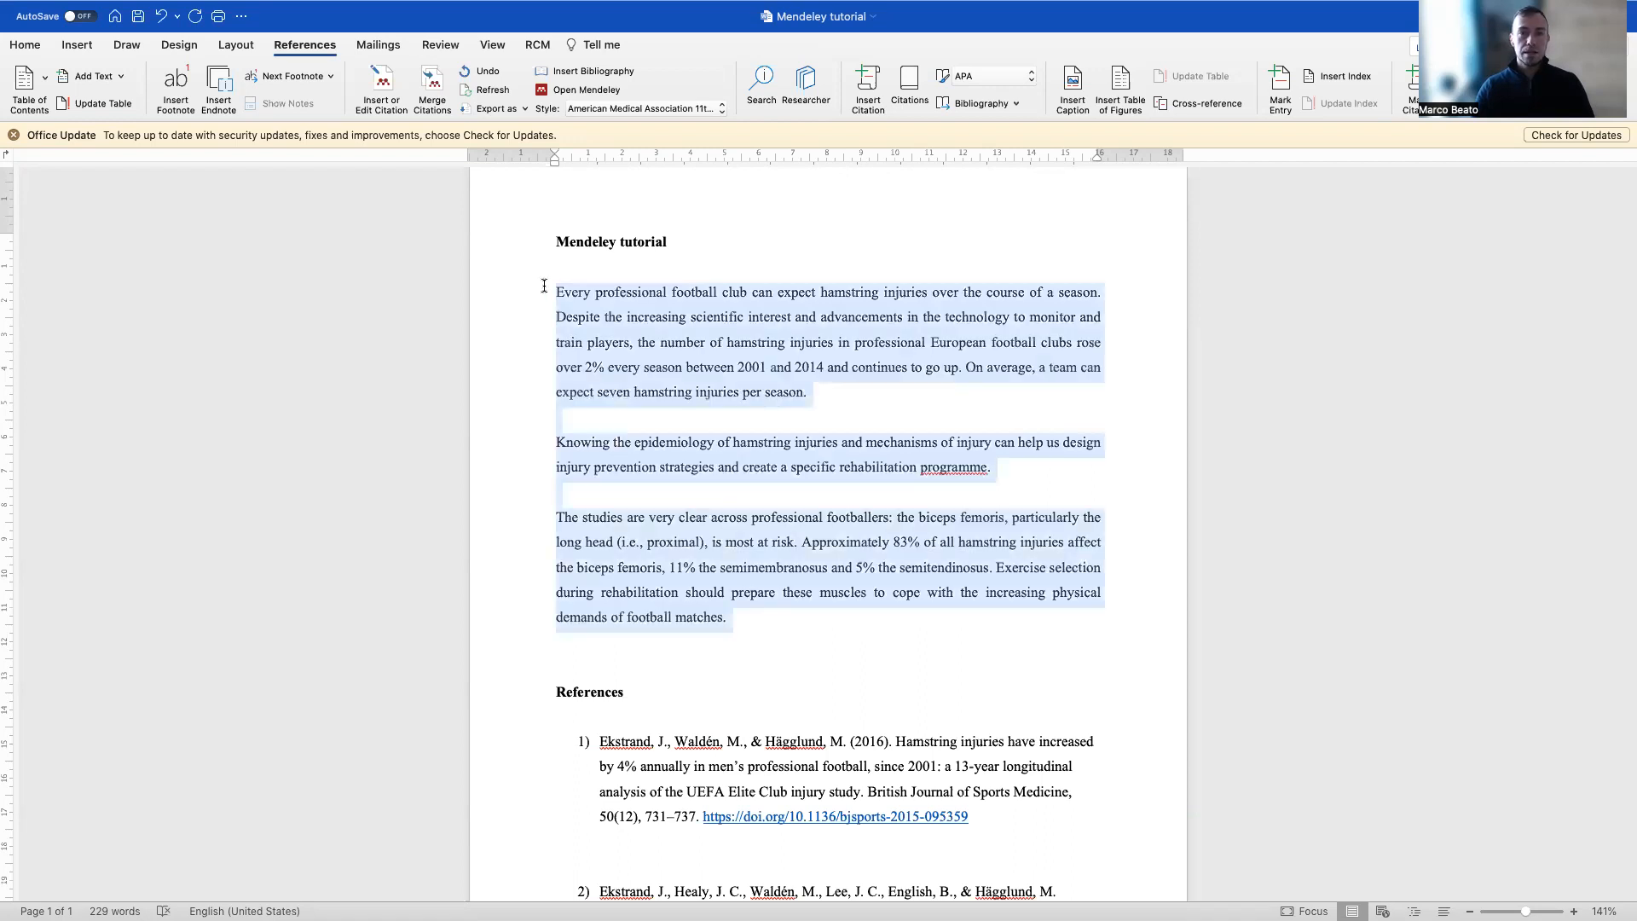
left_click(842, 398)
scroll(844, 401, "down", 5)
scroll(844, 401, "up", 3)
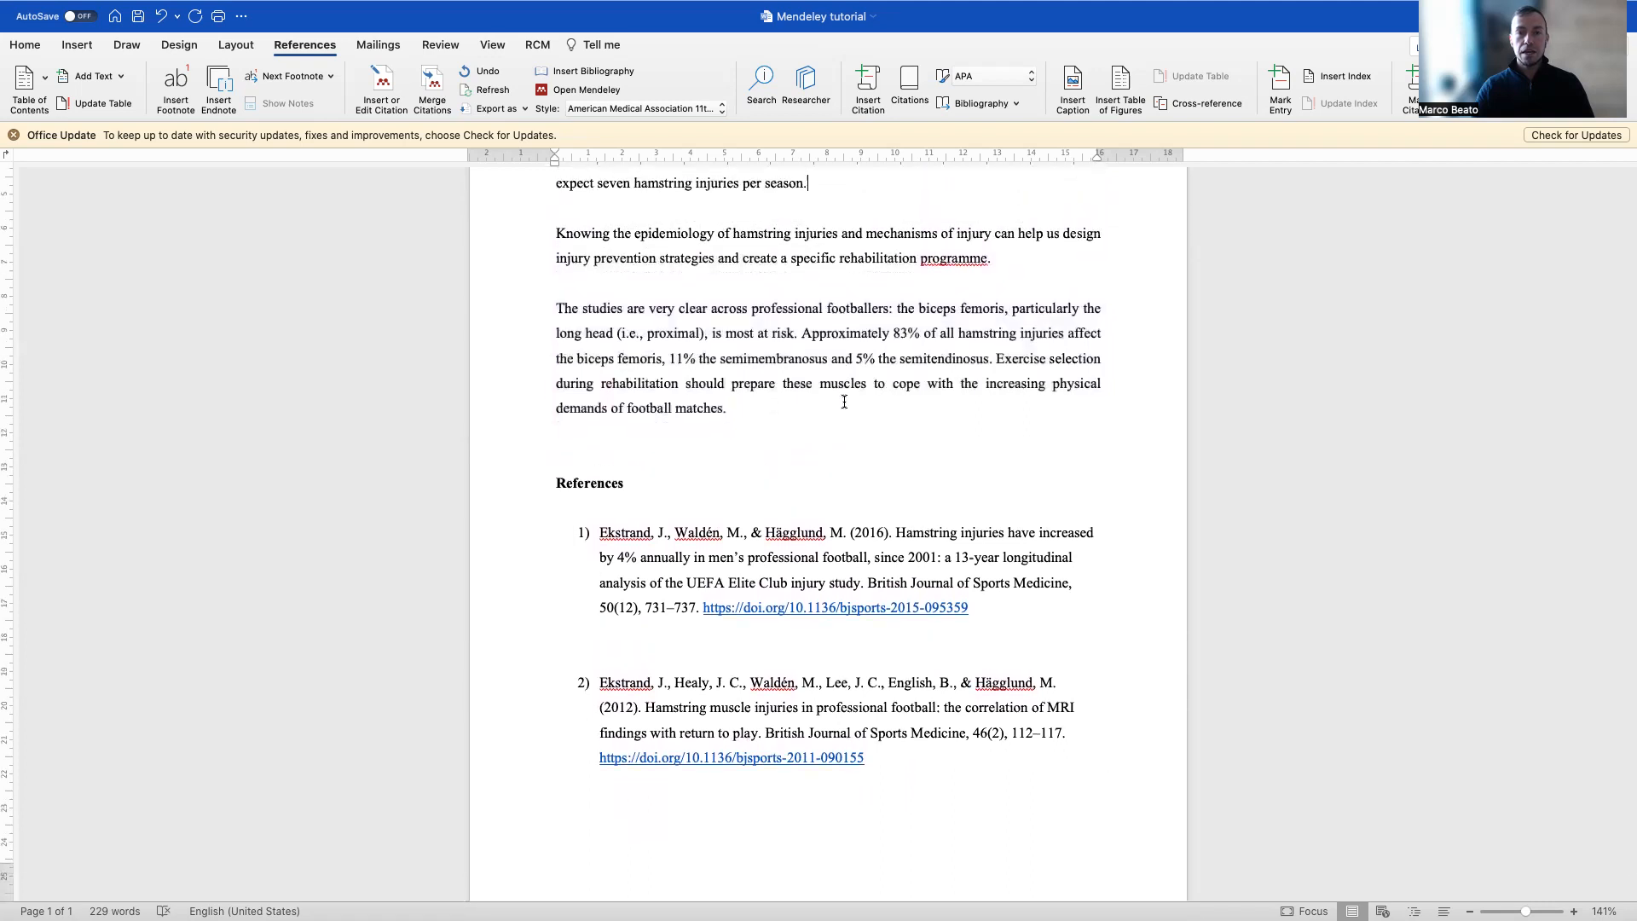
scroll(844, 402, "up", 2)
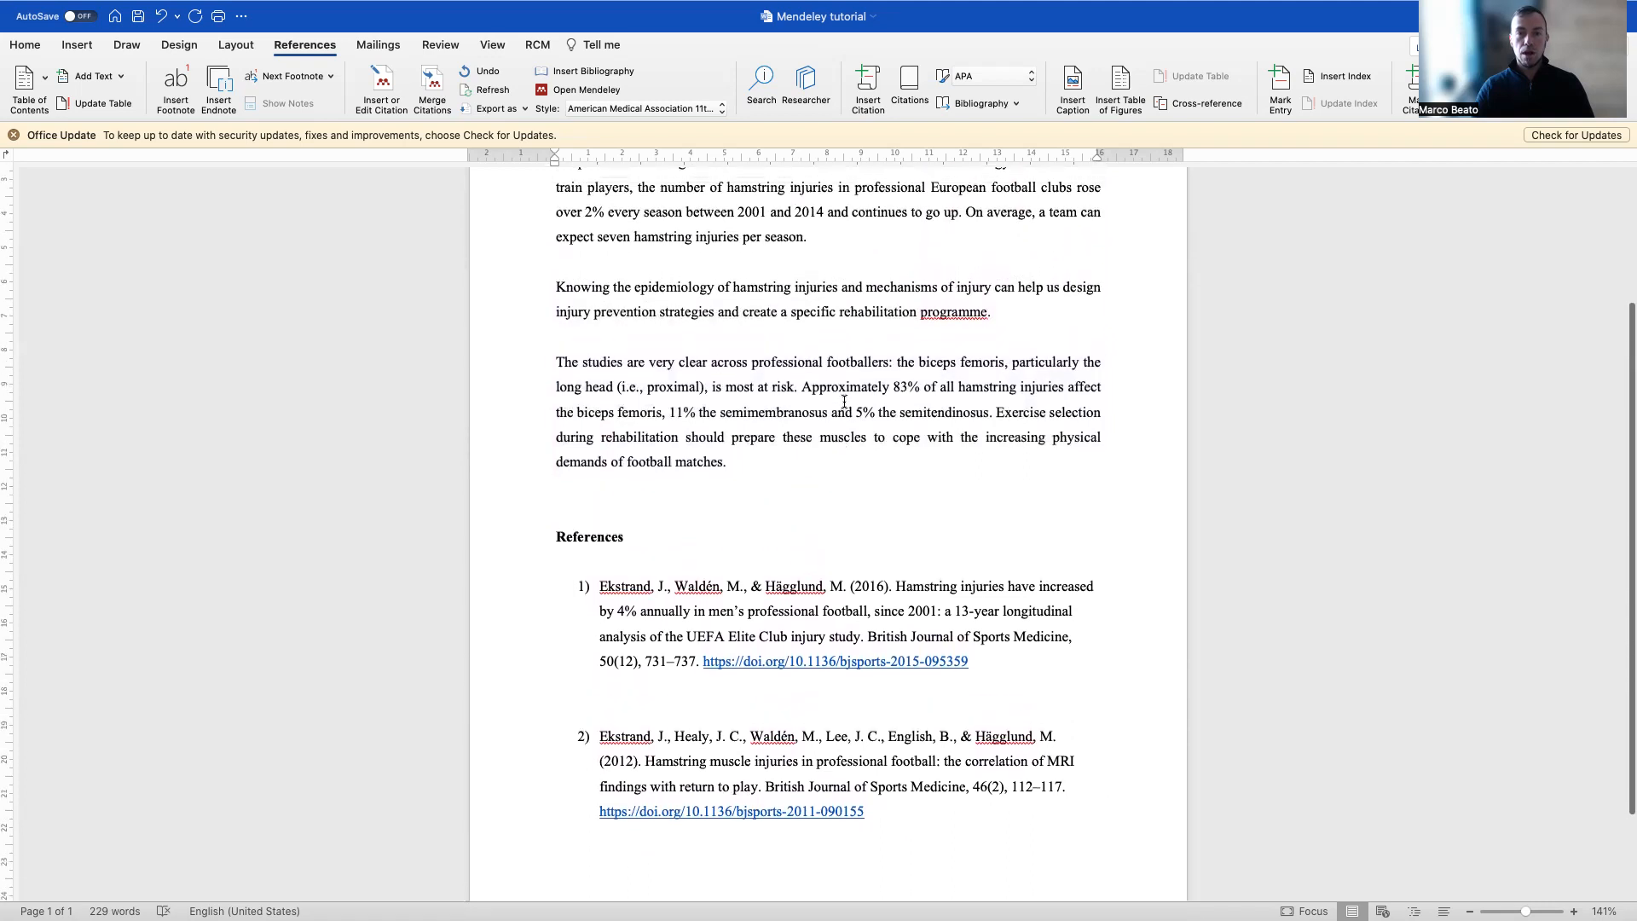
left_click_drag(987, 822, 555, 529)
scroll(765, 488, "up", 3)
scroll(766, 488, "up", 1)
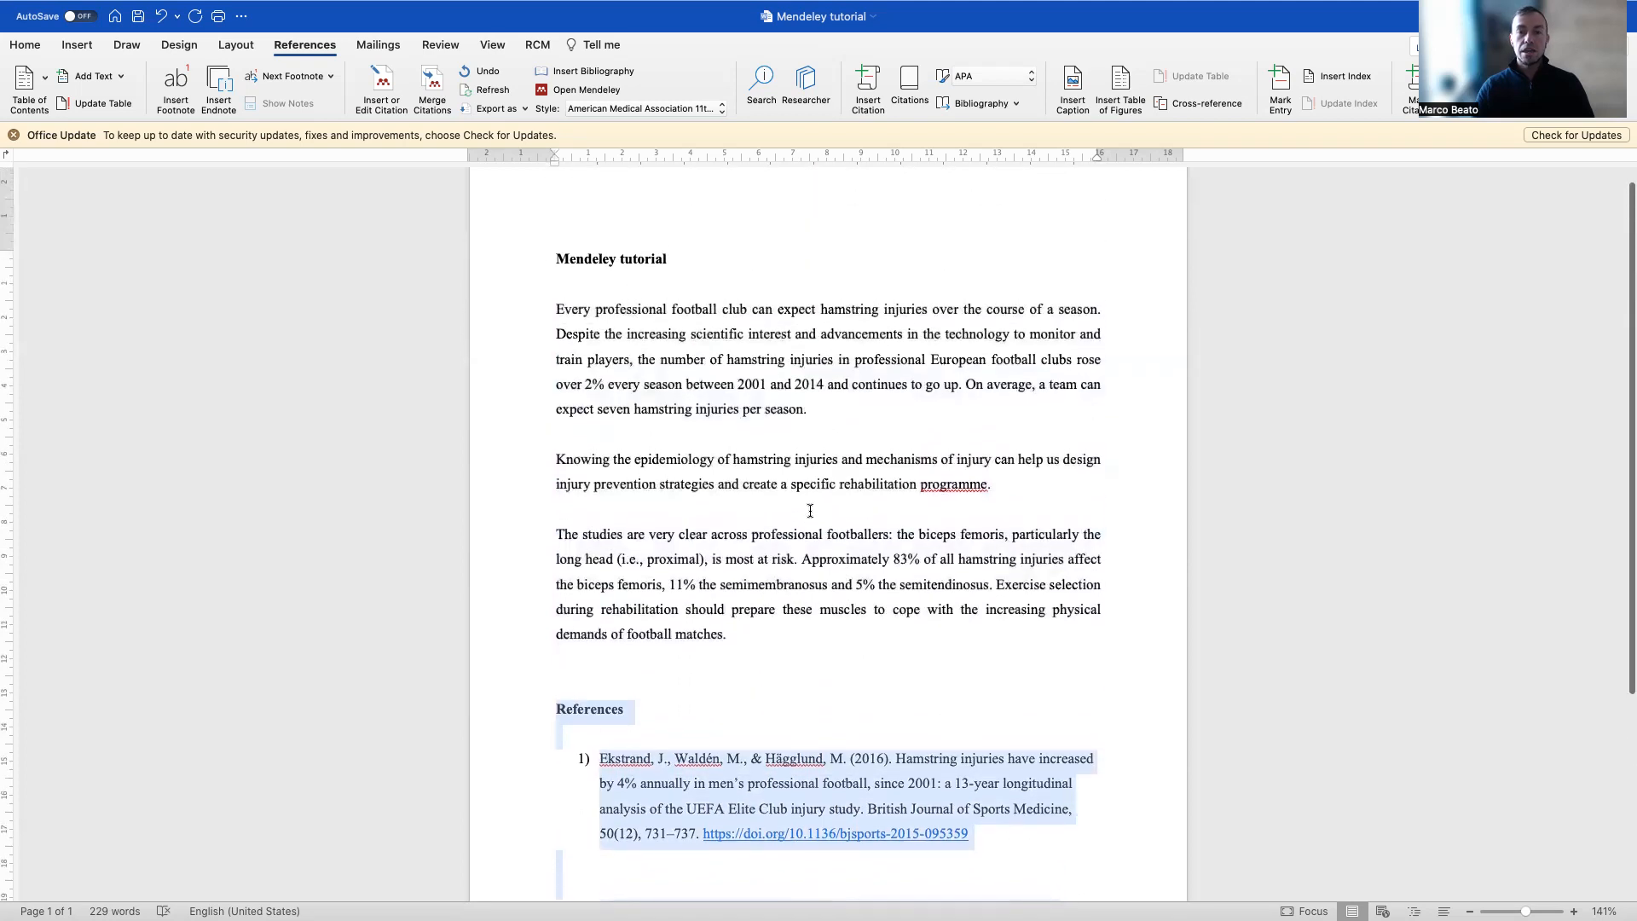
- Insert the citation "(1)" after "continues to go up" and "(2)" after "semitendinosus"
left_click(956, 383)
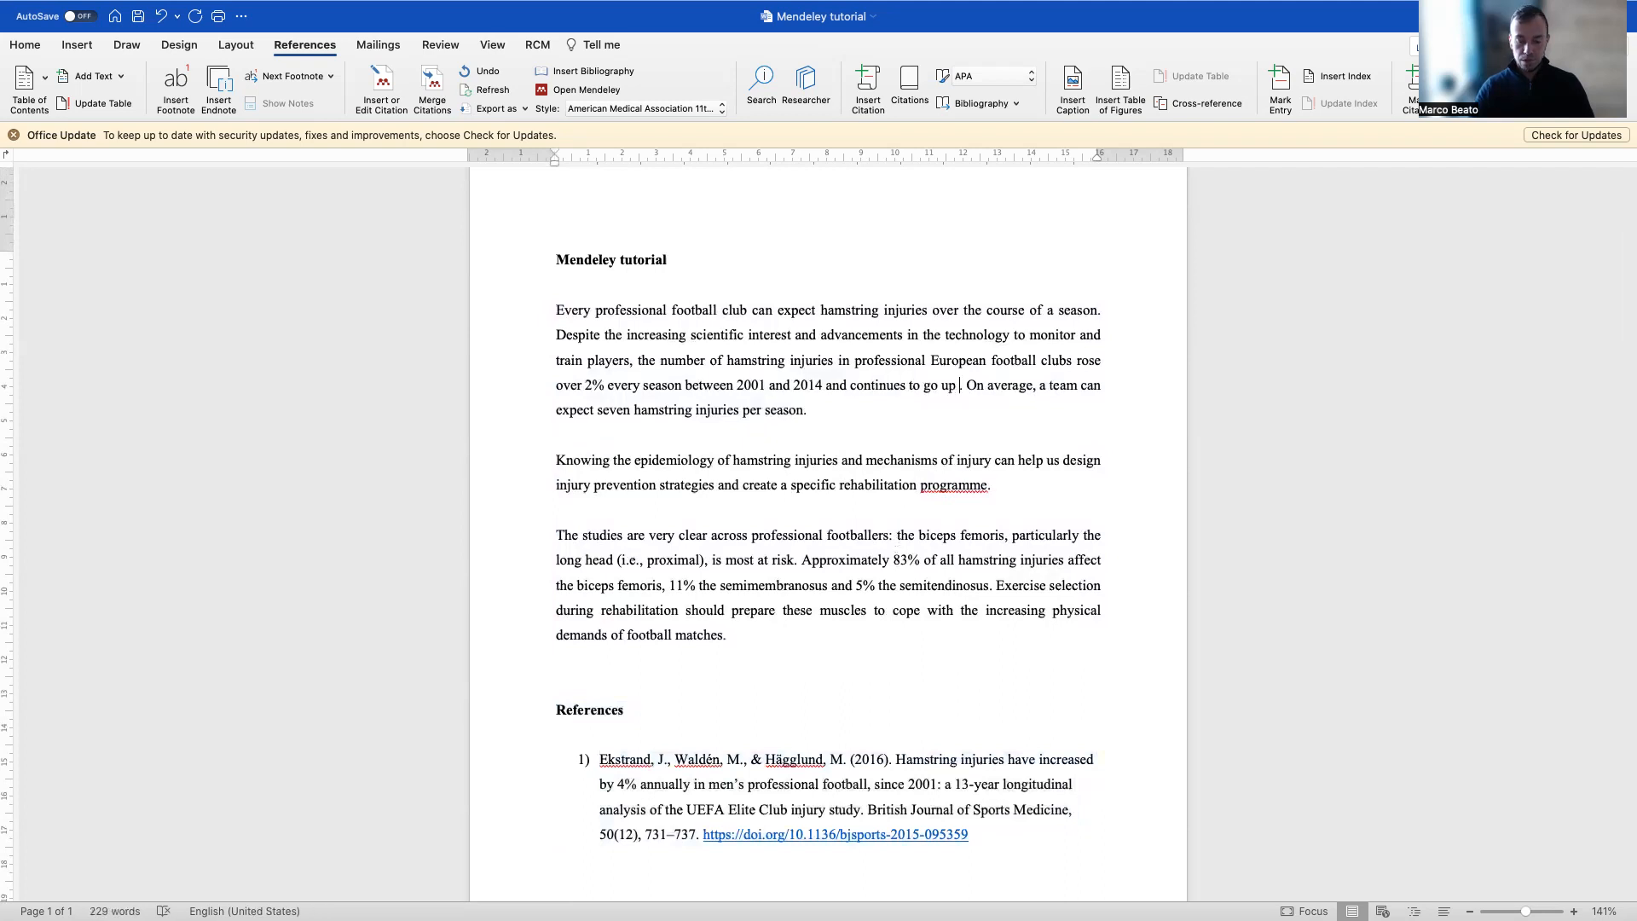
type("(1)")
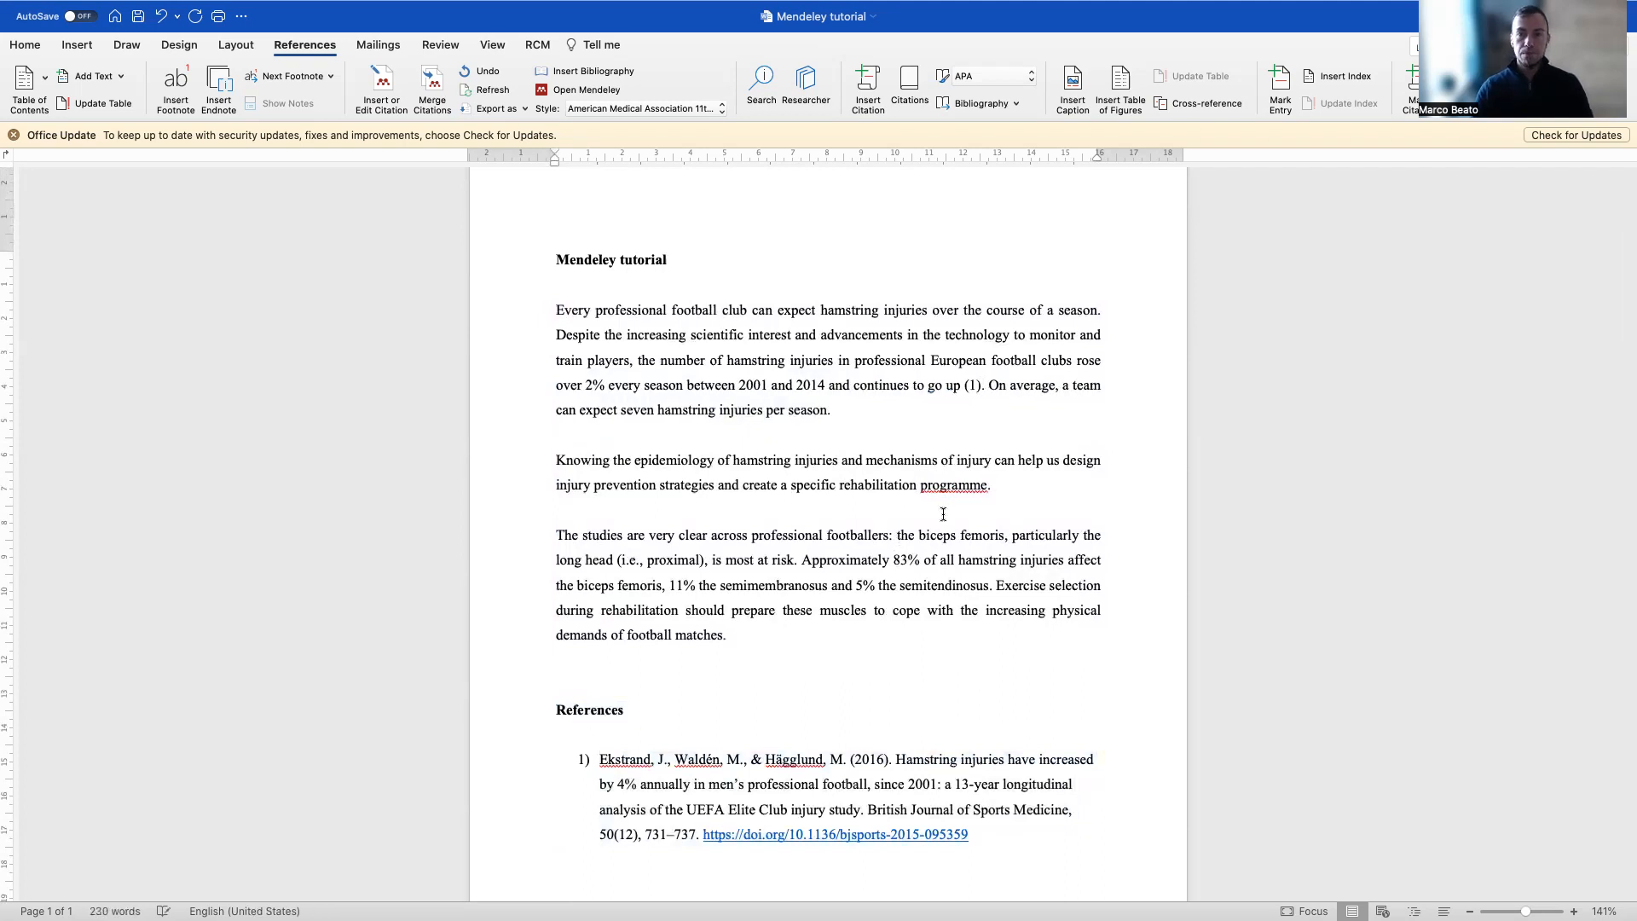
scroll(942, 514, "down", 1)
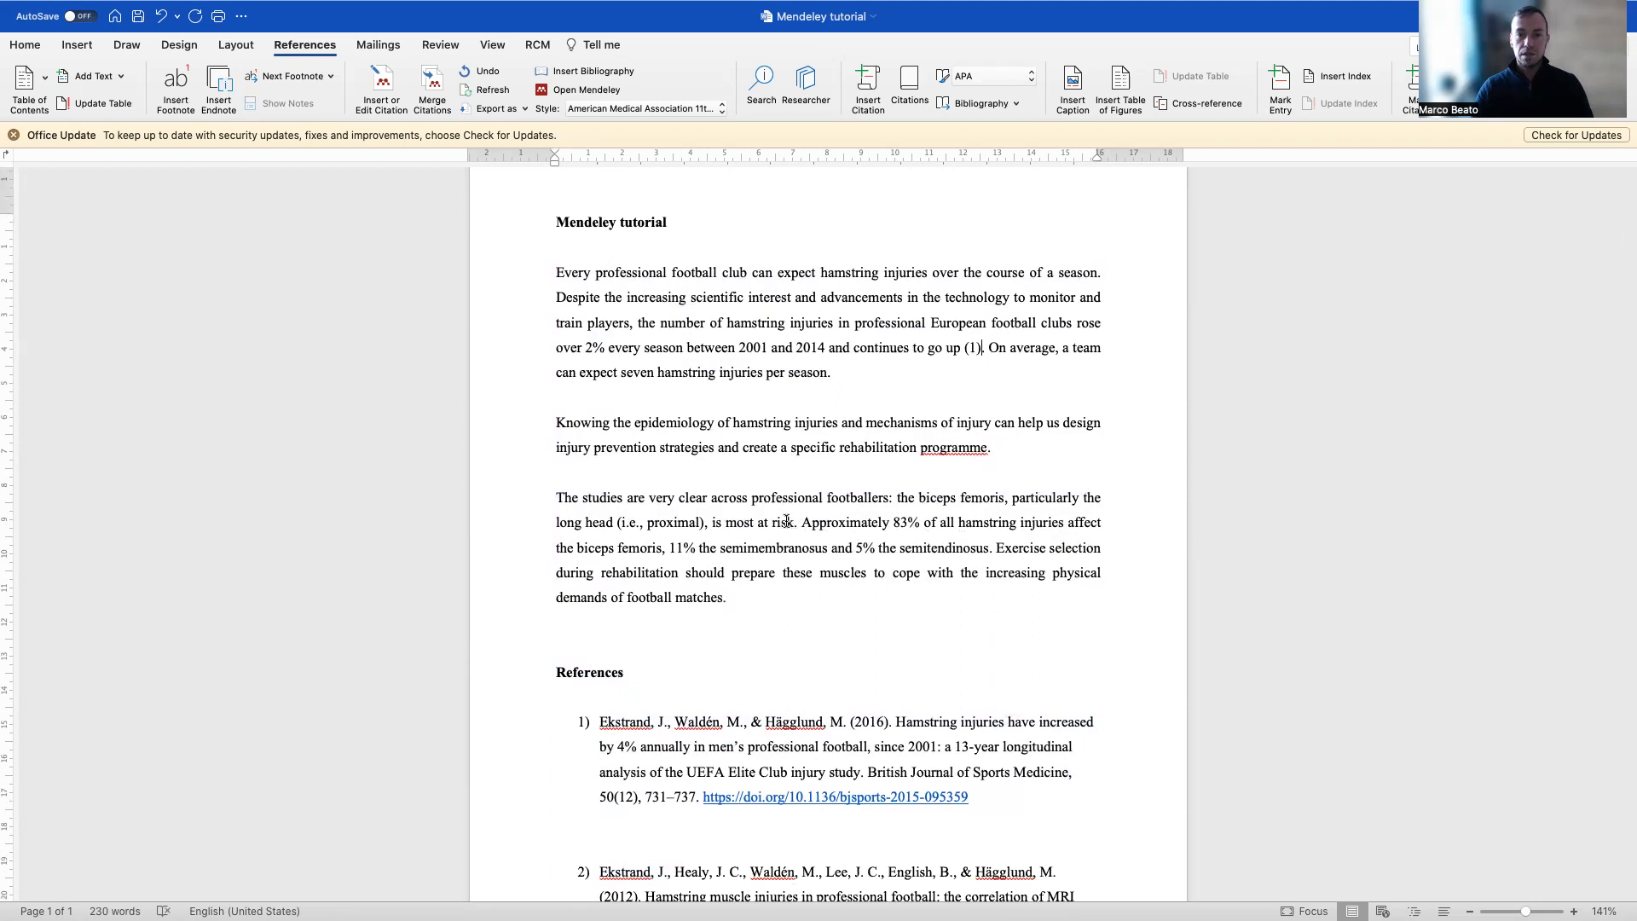
left_click(989, 547)
type("(2)")
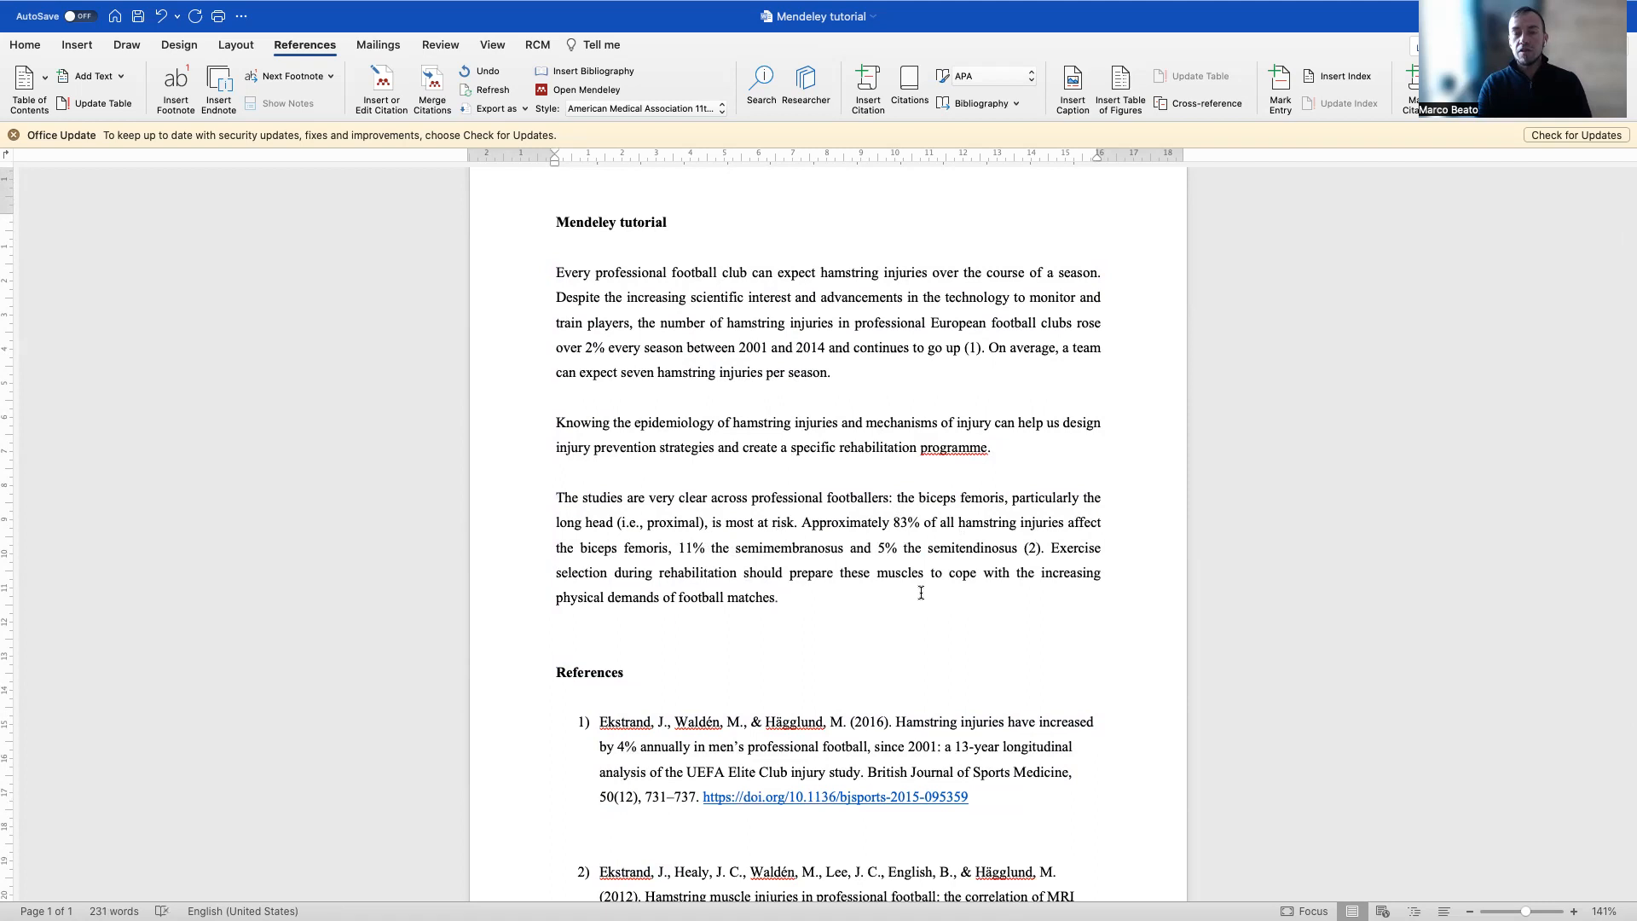
- Add a numbered entry reading "New reference" directly below the first item in the reference list
scroll(921, 592, "down", 3)
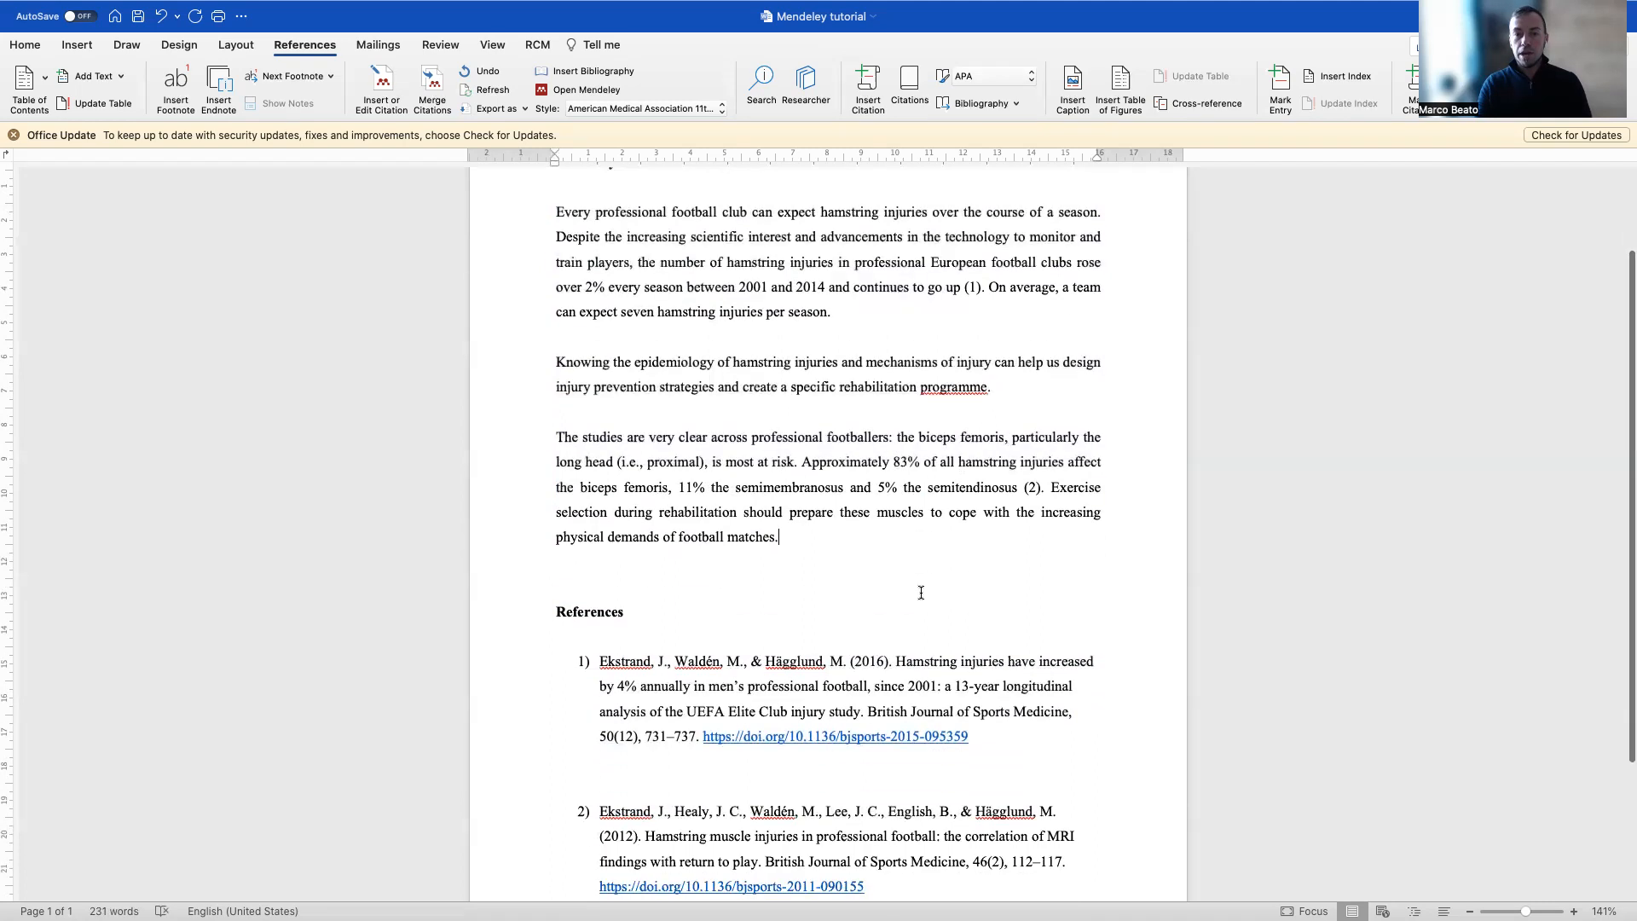
scroll(921, 592, "down", 1)
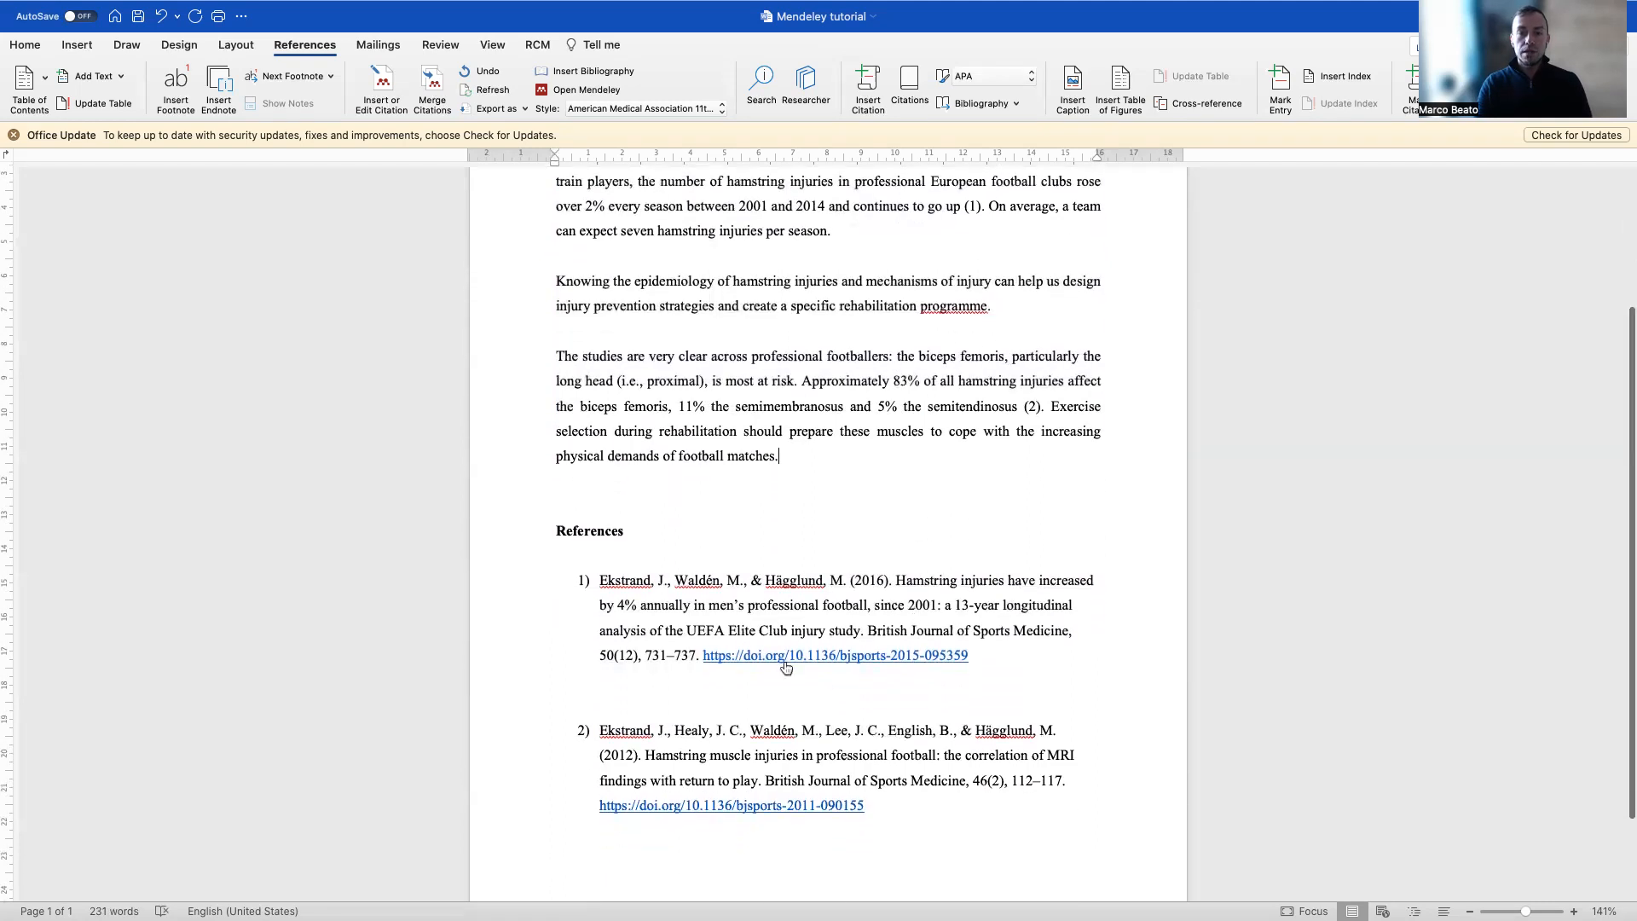
left_click(626, 692)
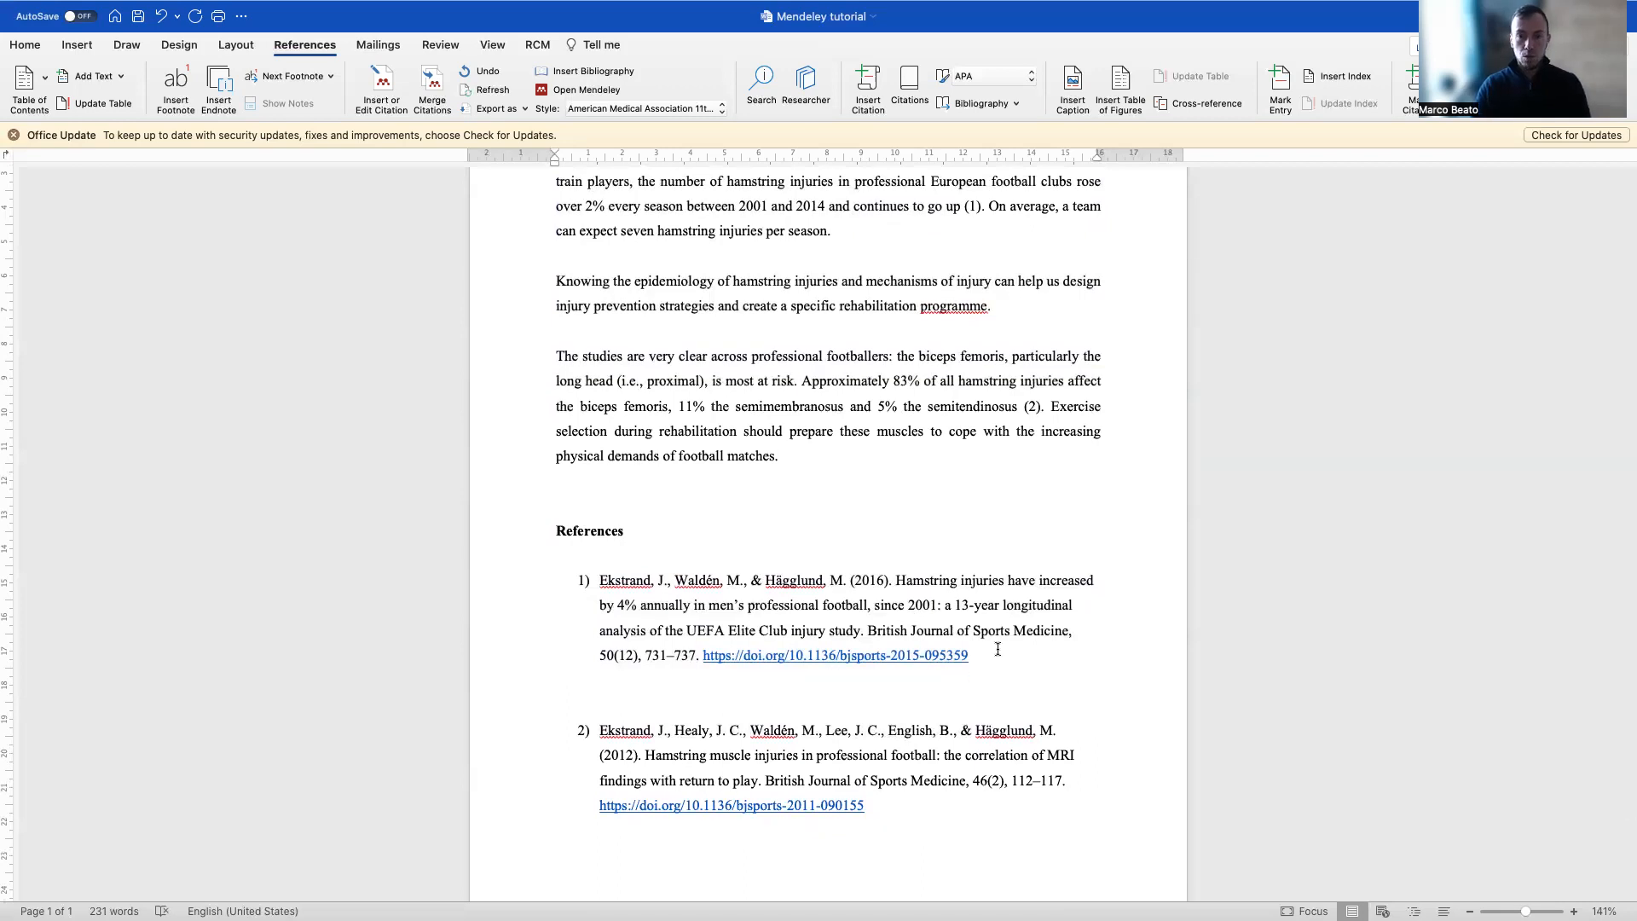
key("Return")
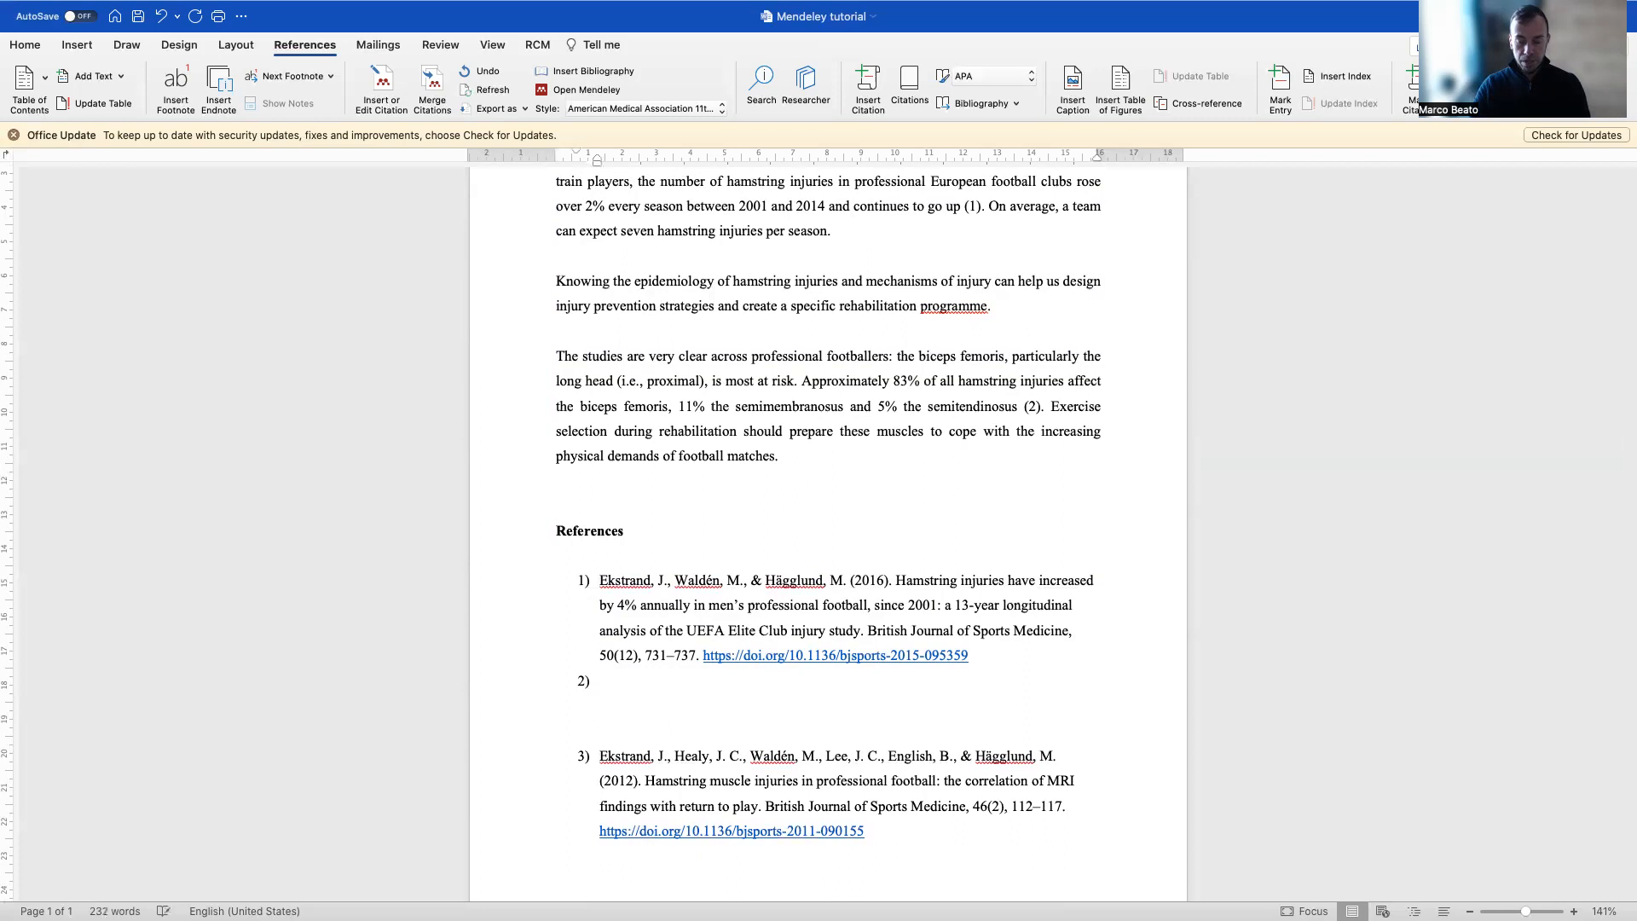
type("Reference")
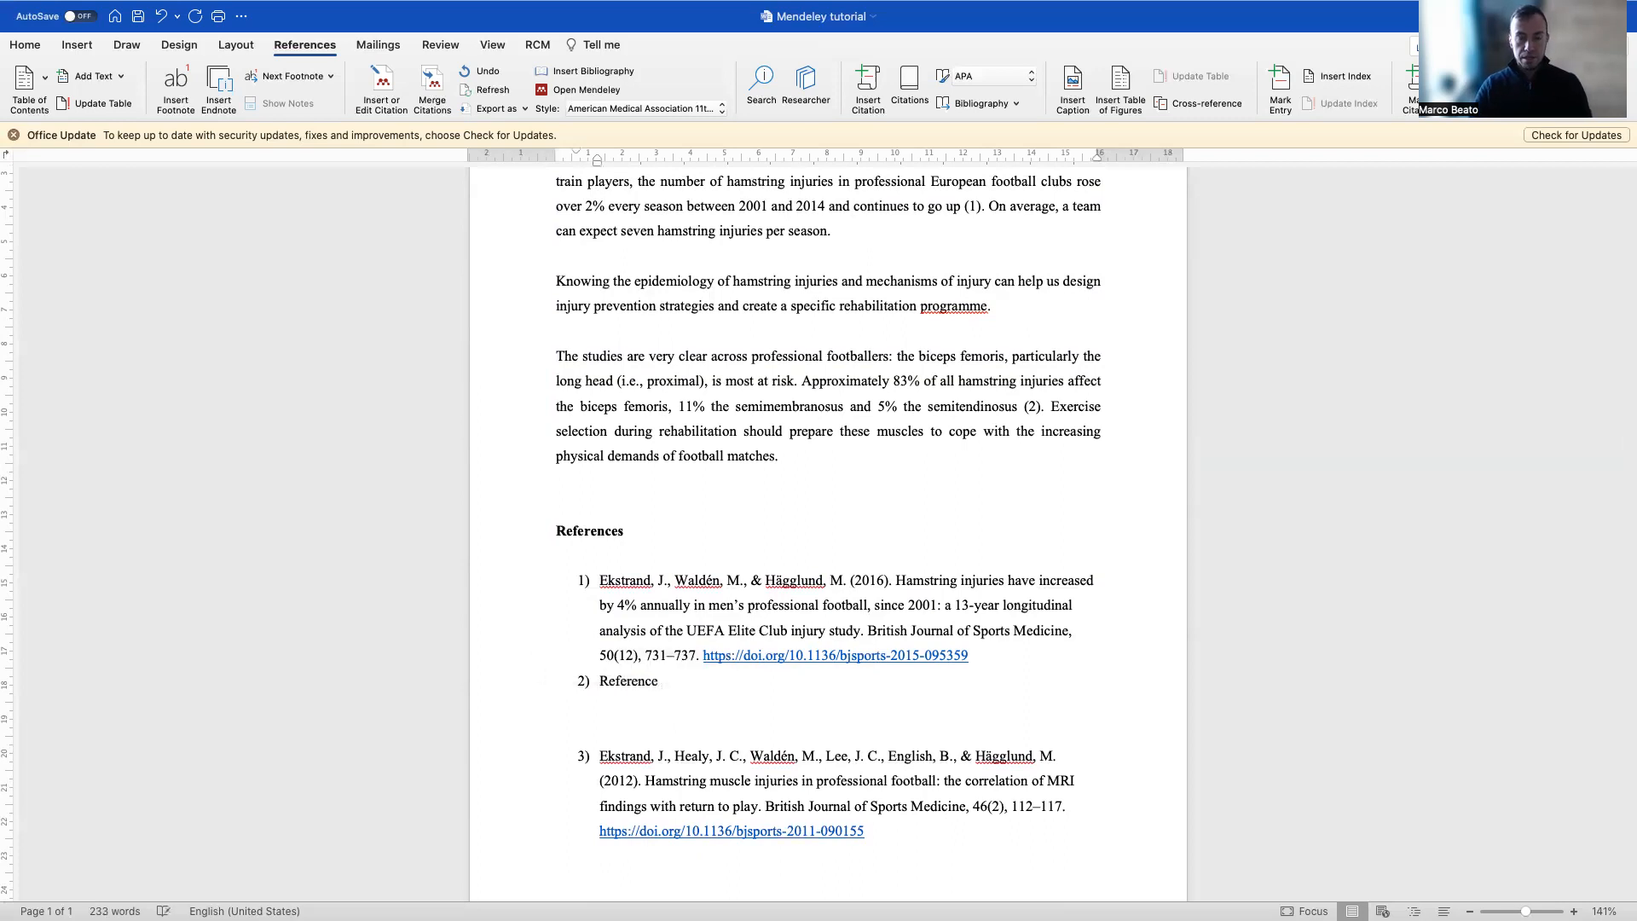
left_click(601, 680)
key("Delete")
type("New r")
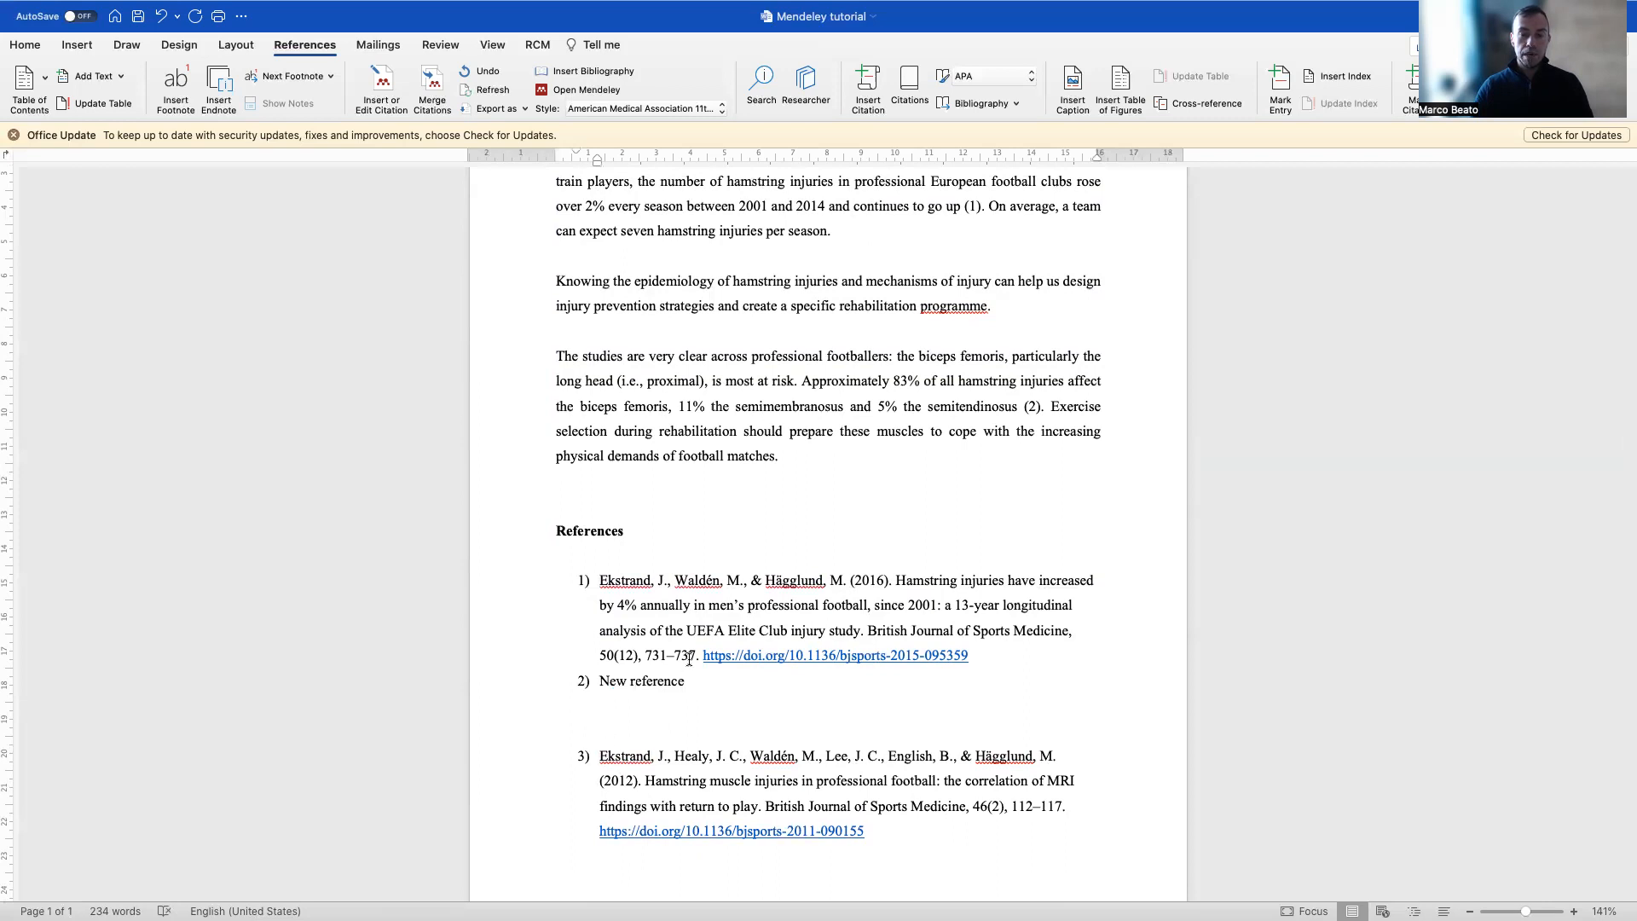
- Change the third paragraph's citation to "(3)" and the first paragraph's citation to "(1, 2)"
scroll(689, 659, "up", 5)
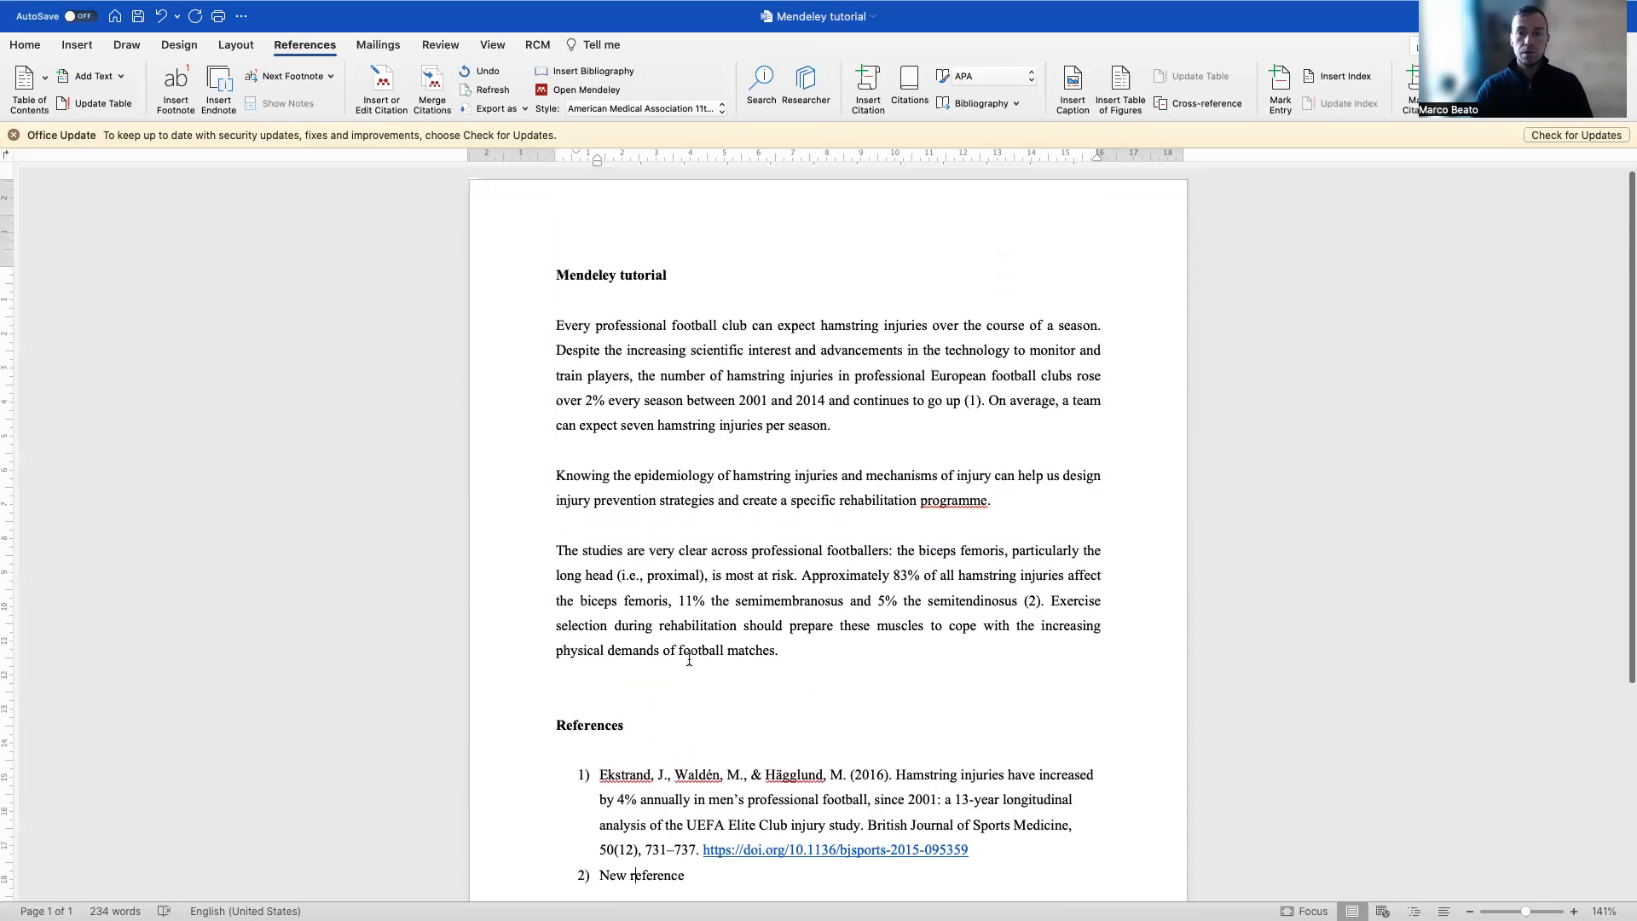
left_click(1033, 602)
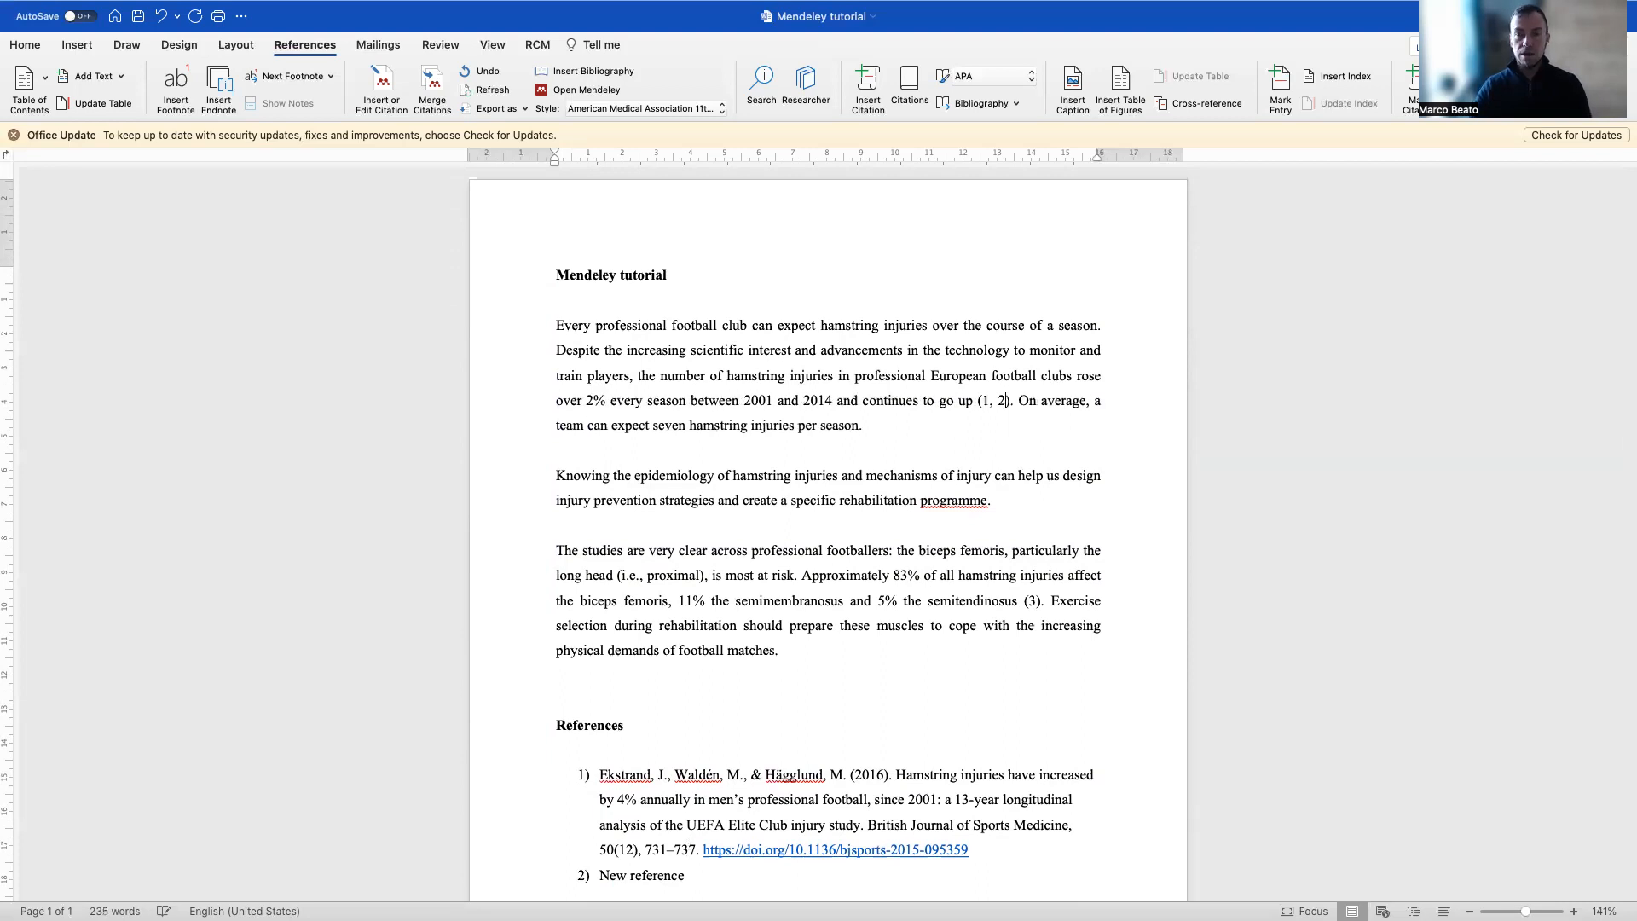
scroll(1008, 435, "down", 3)
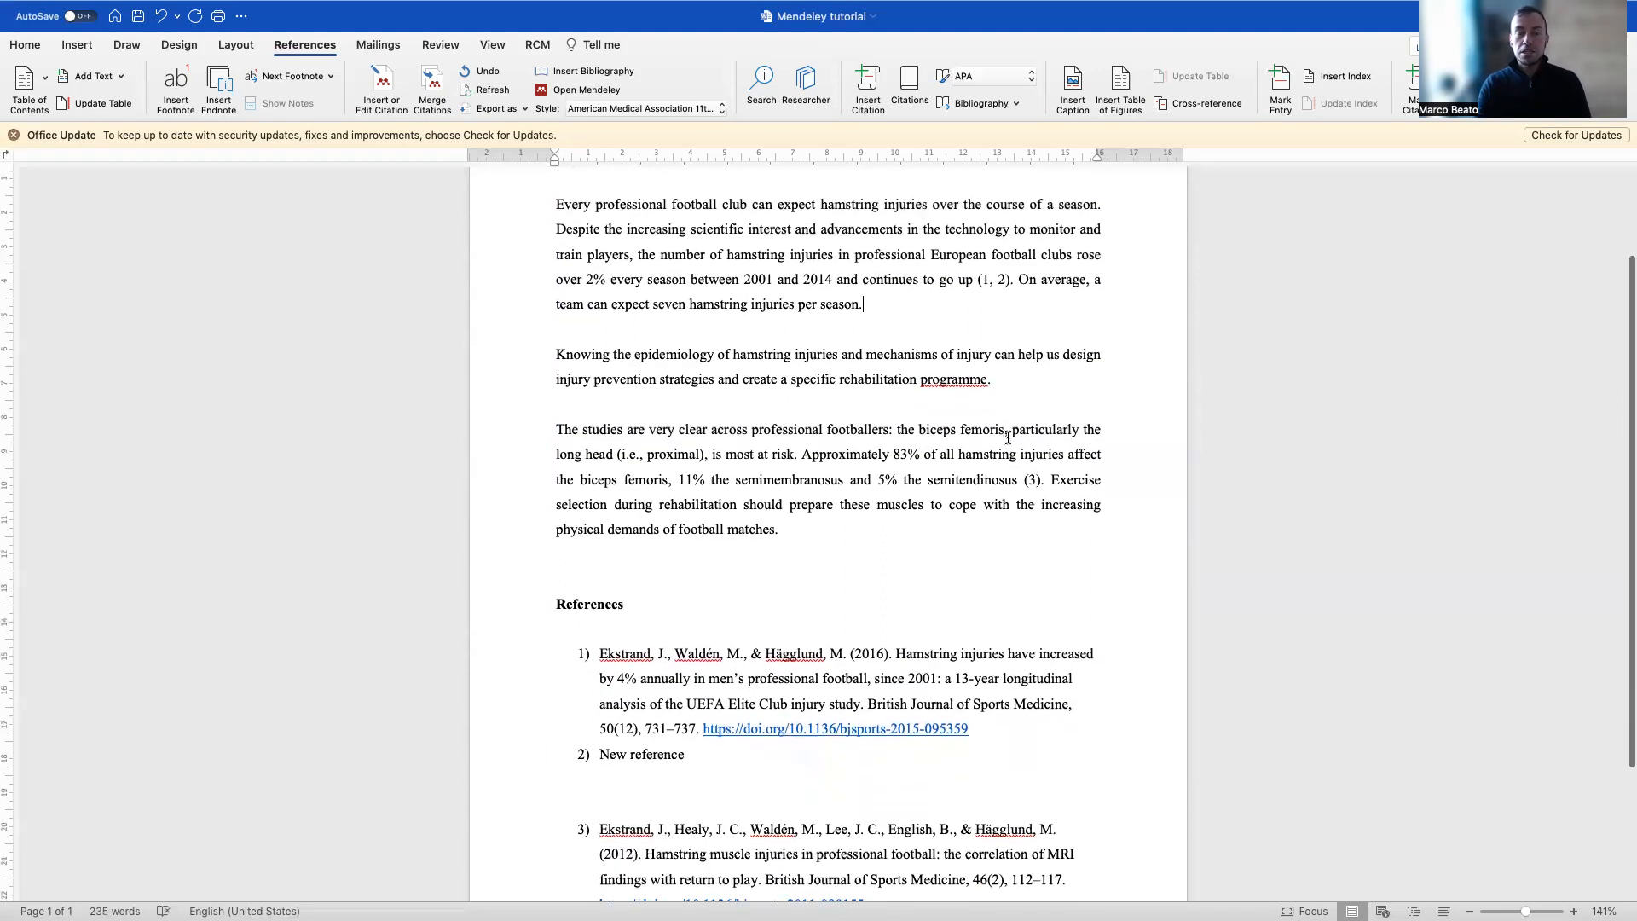
scroll(1009, 437, "down", 1)
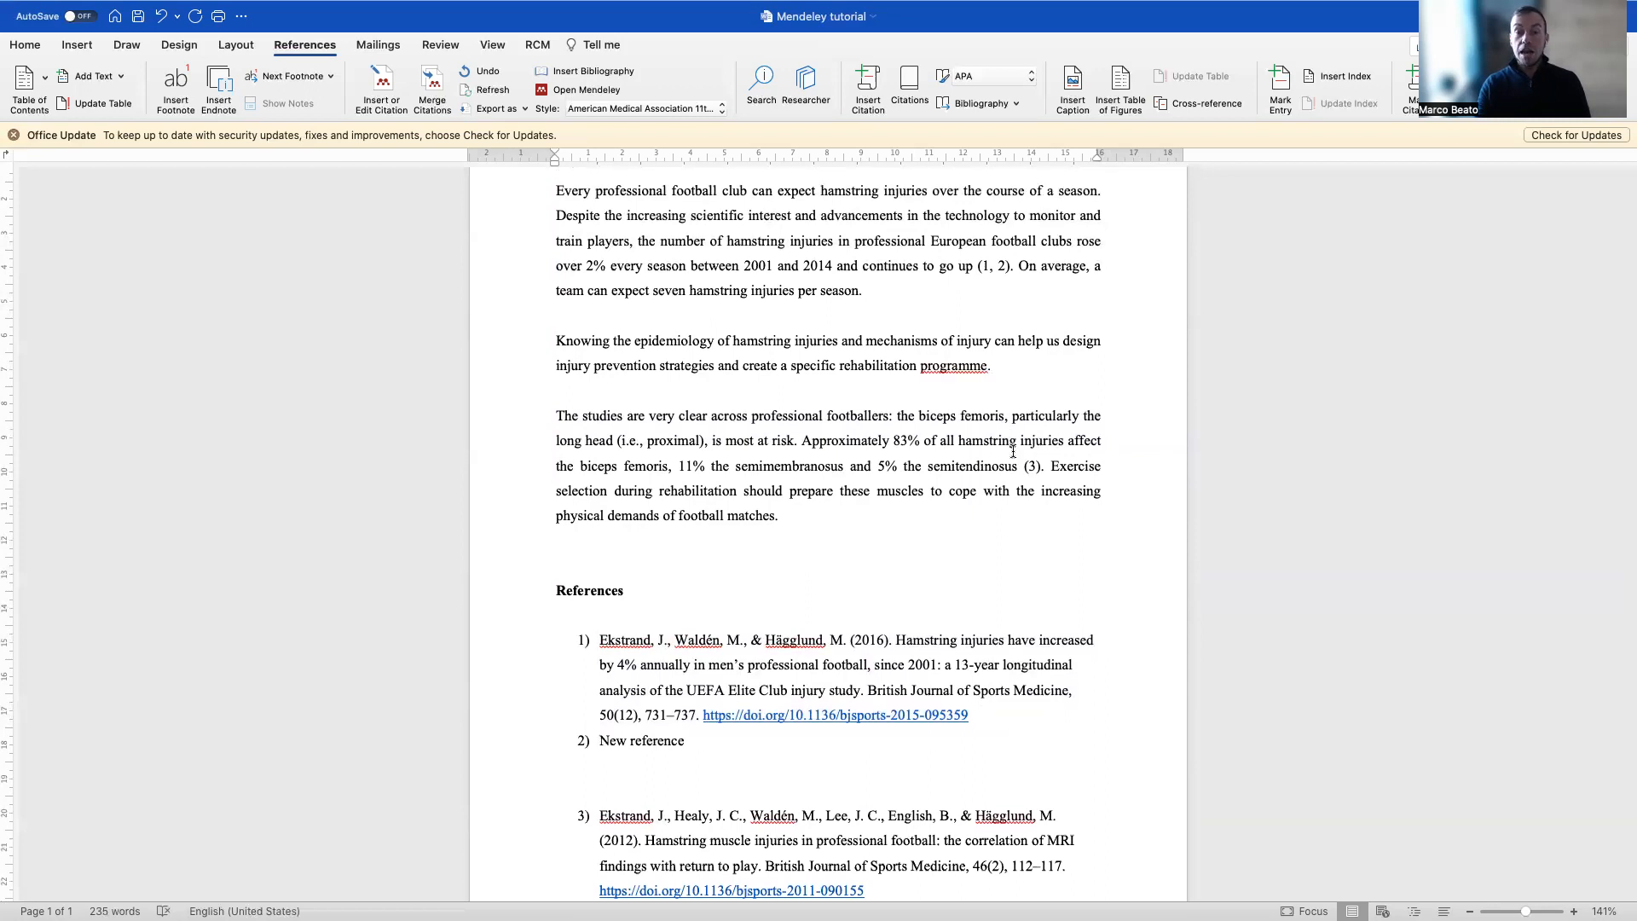
scroll(936, 465, "up", 1)
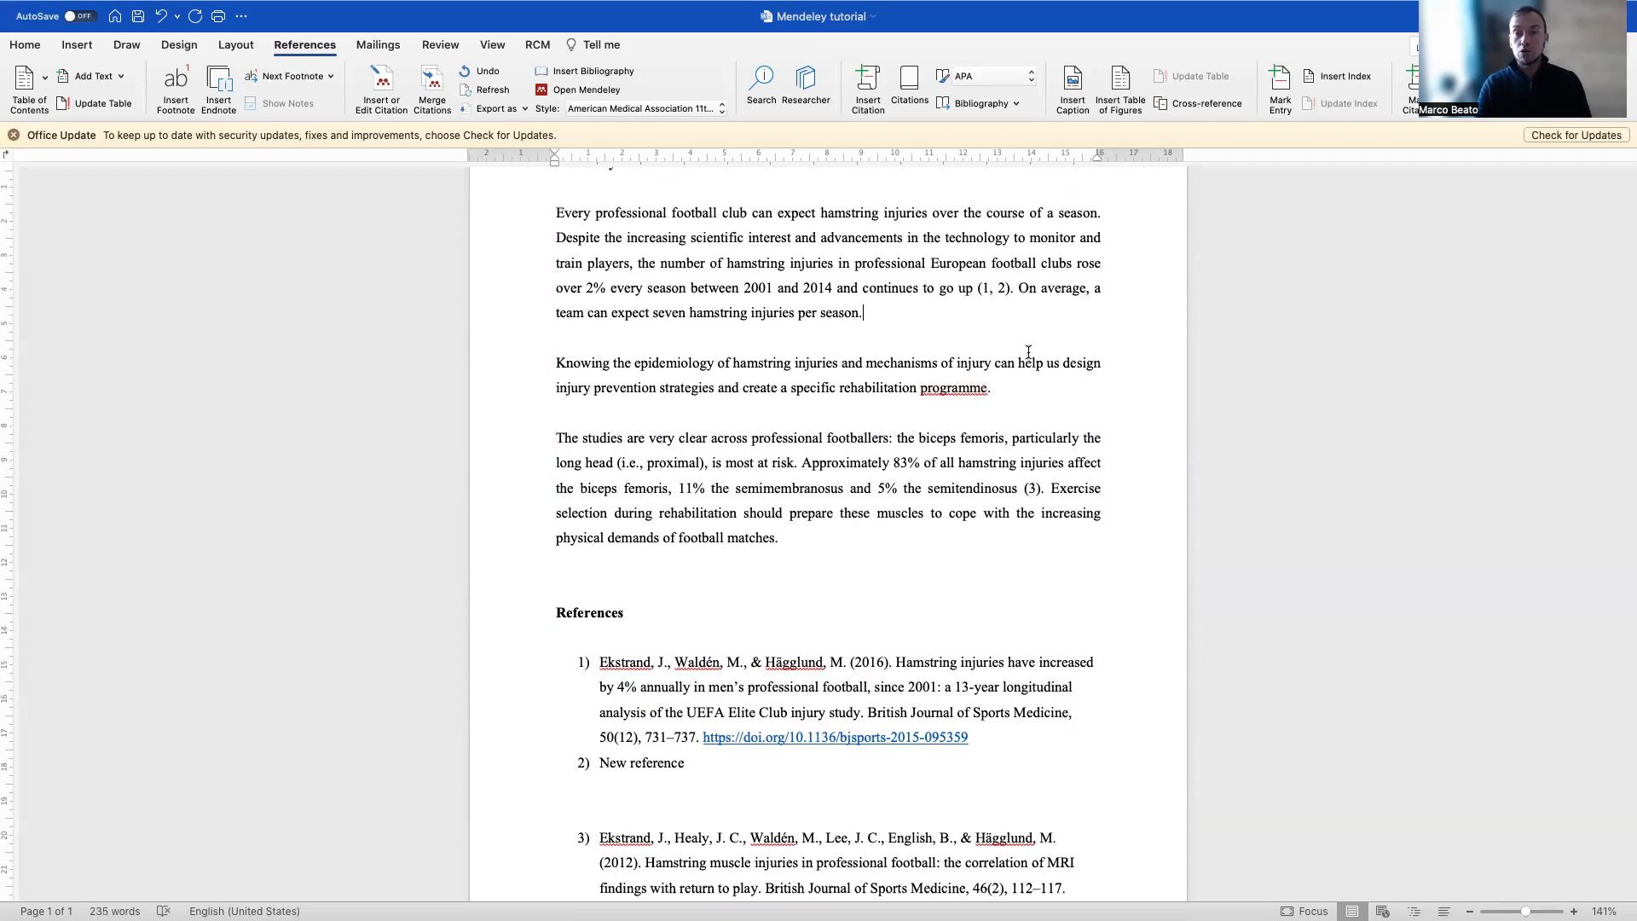
- Replace the numbers in the first paragraph's citation with the first listed author's surname followed by "et al., 2016"
double_click(648, 658)
key("super+c")
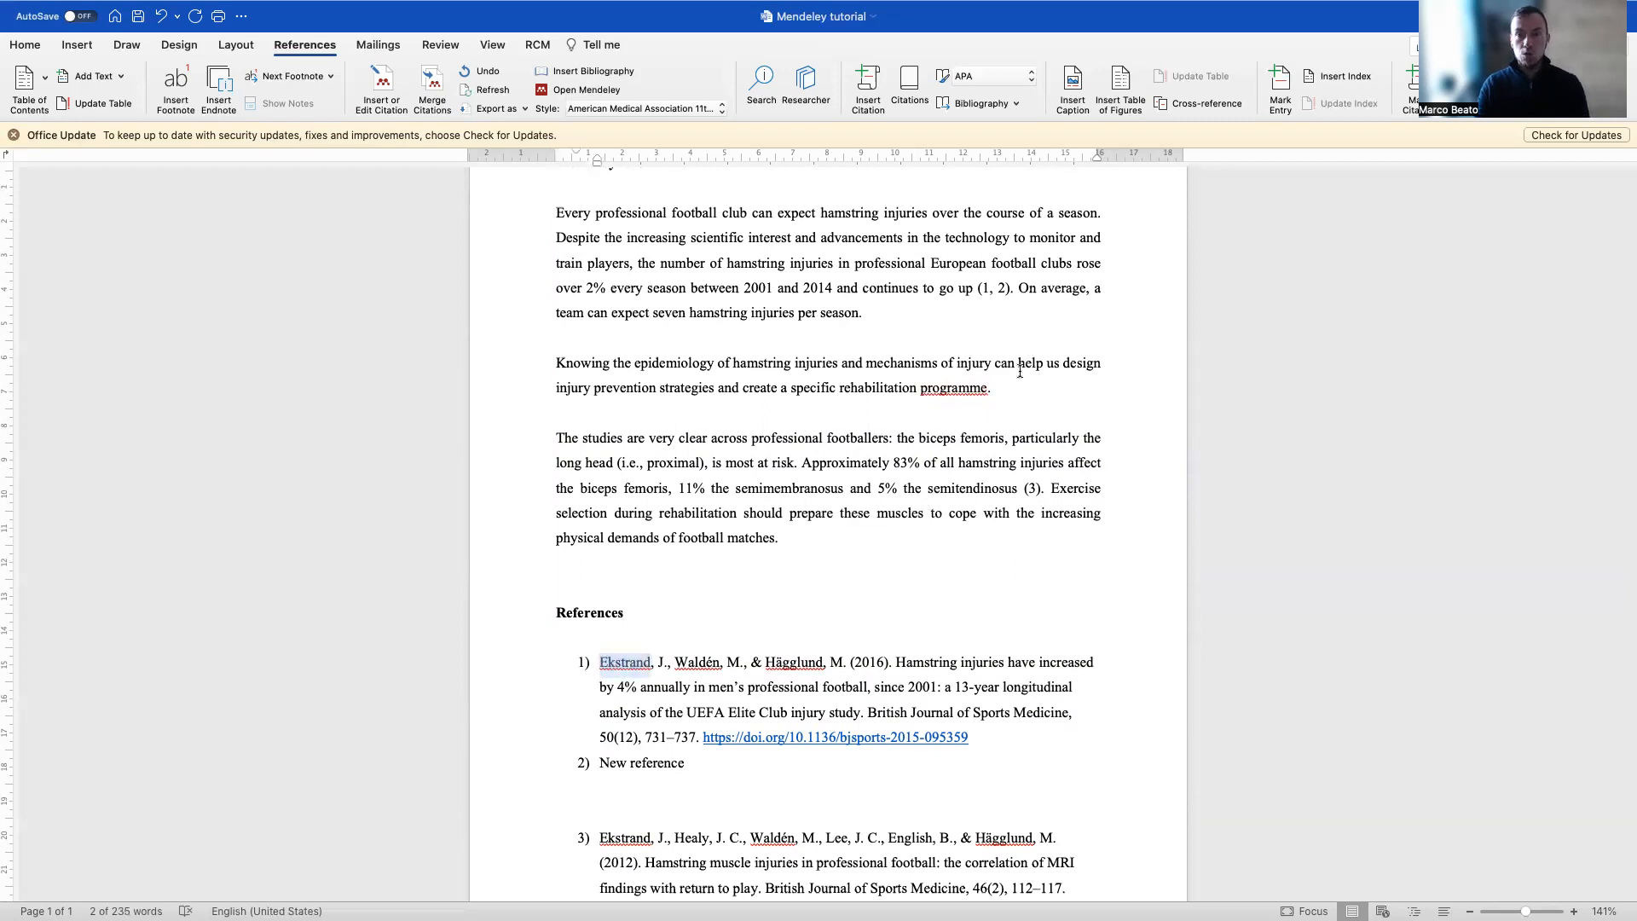
double_click(987, 287)
key("super+v")
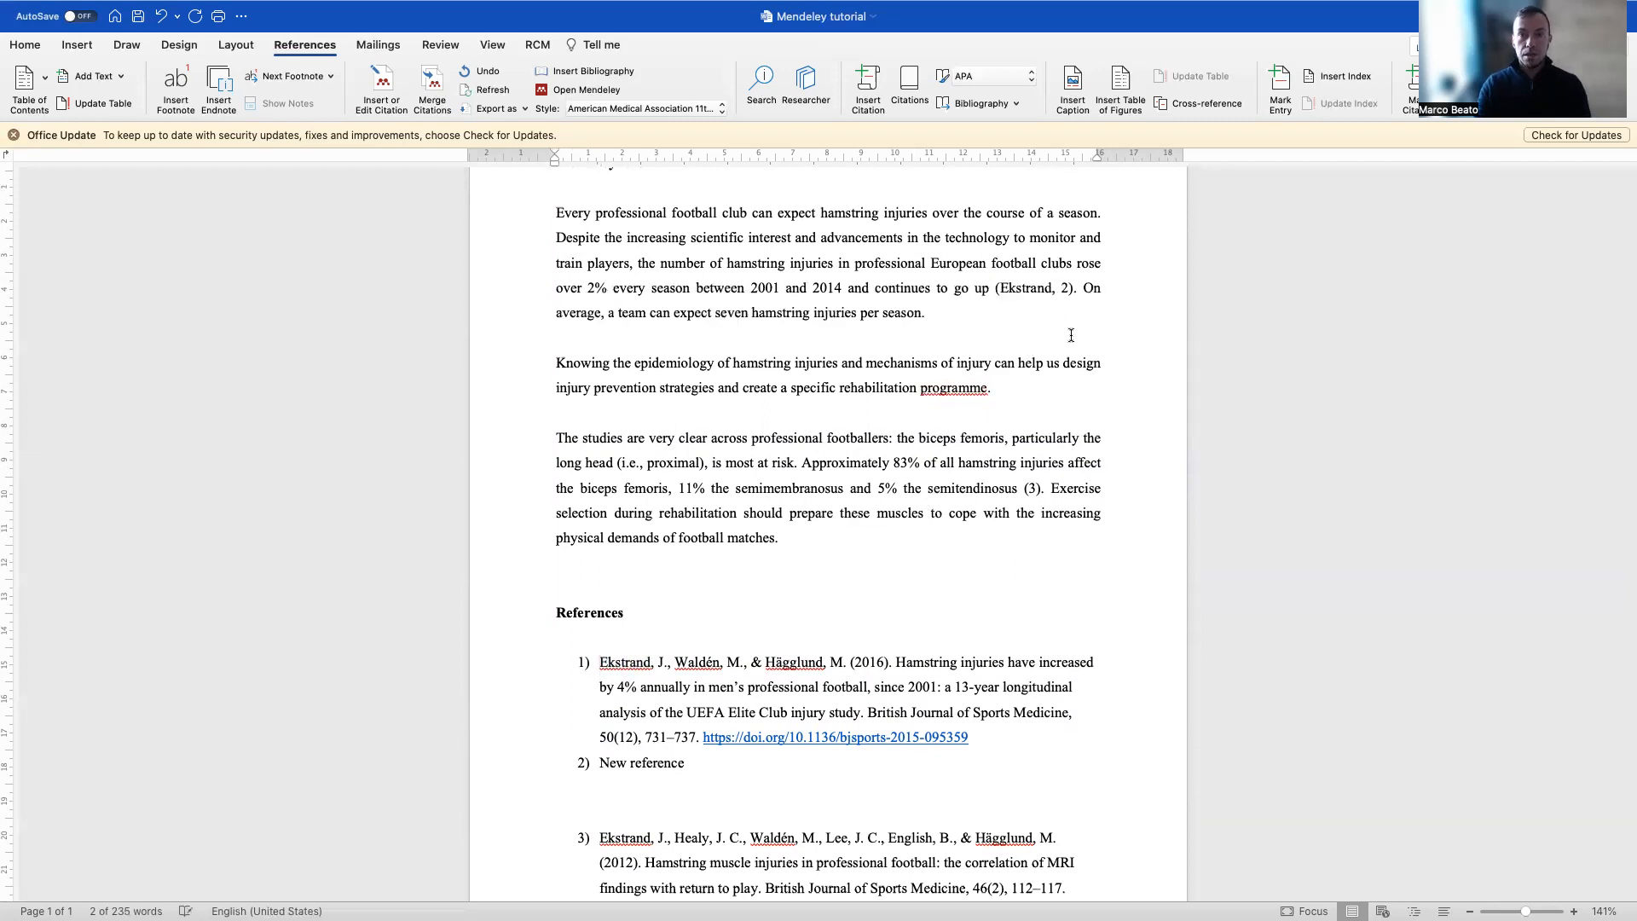
double_click(1065, 287)
key("BackSpace")
key("BackSpace")
key("BackSpace")
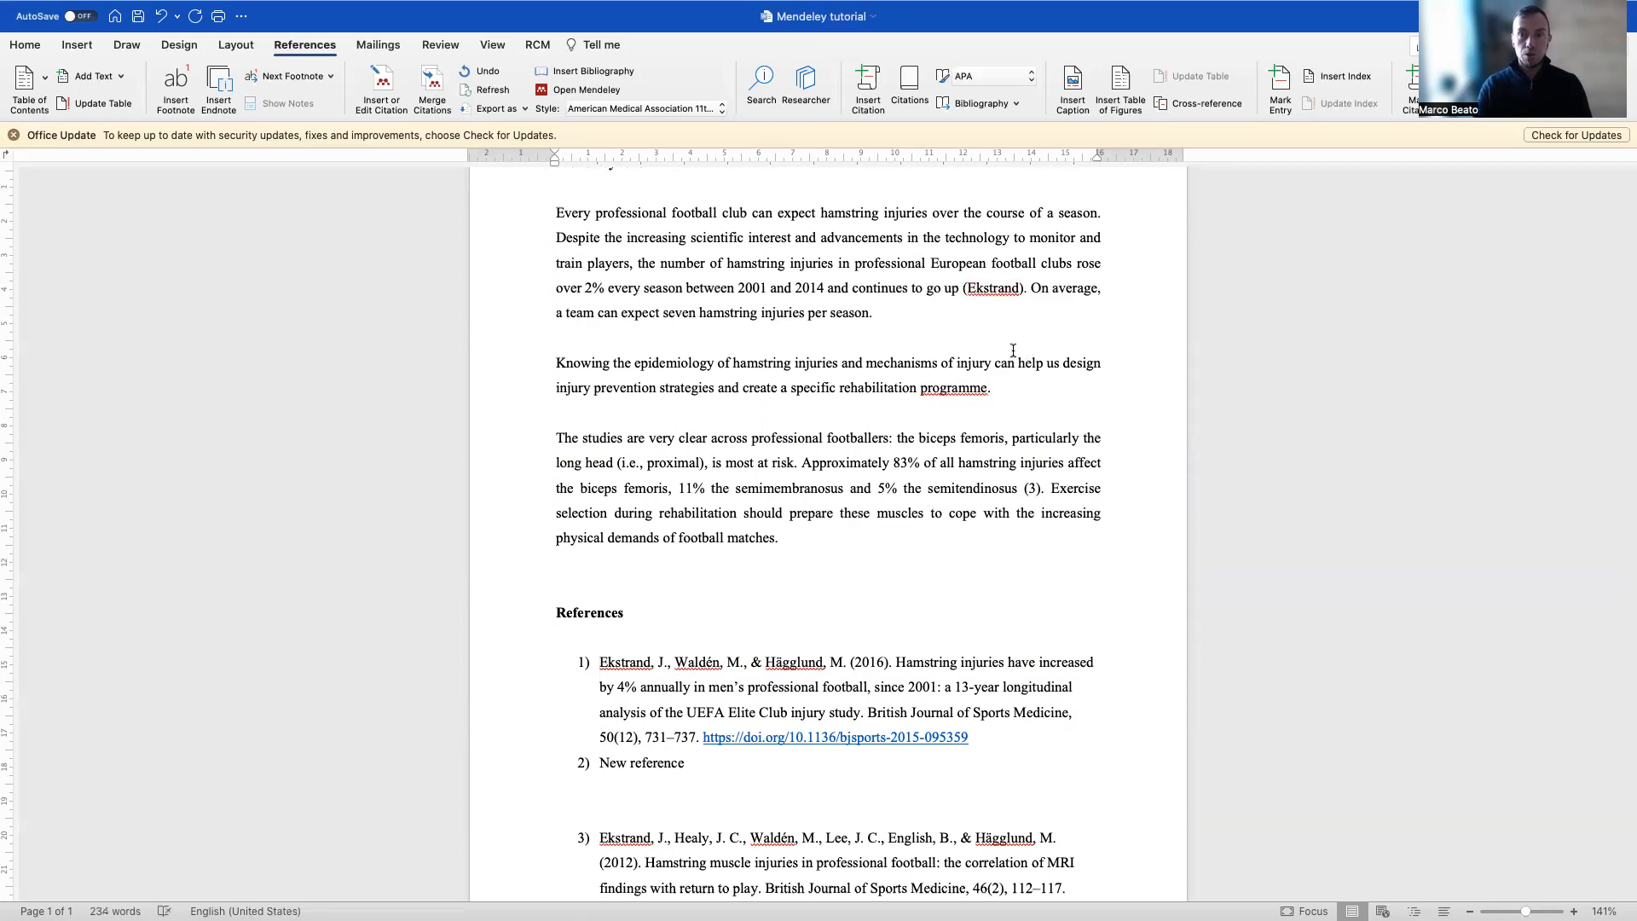
type("et al., ")
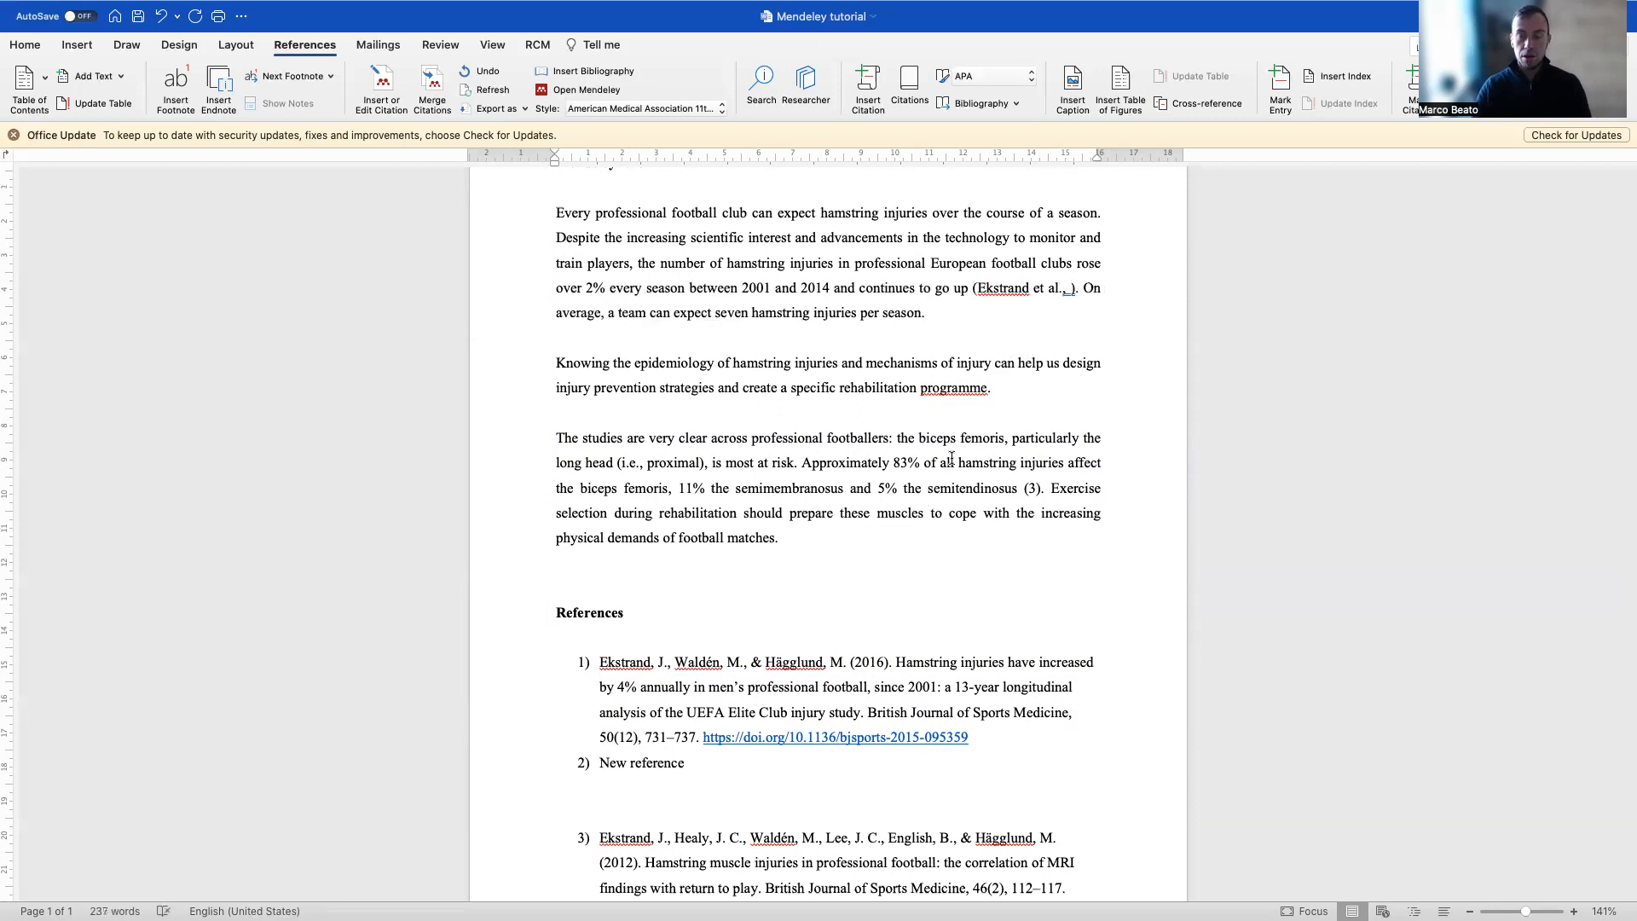
type("2016")
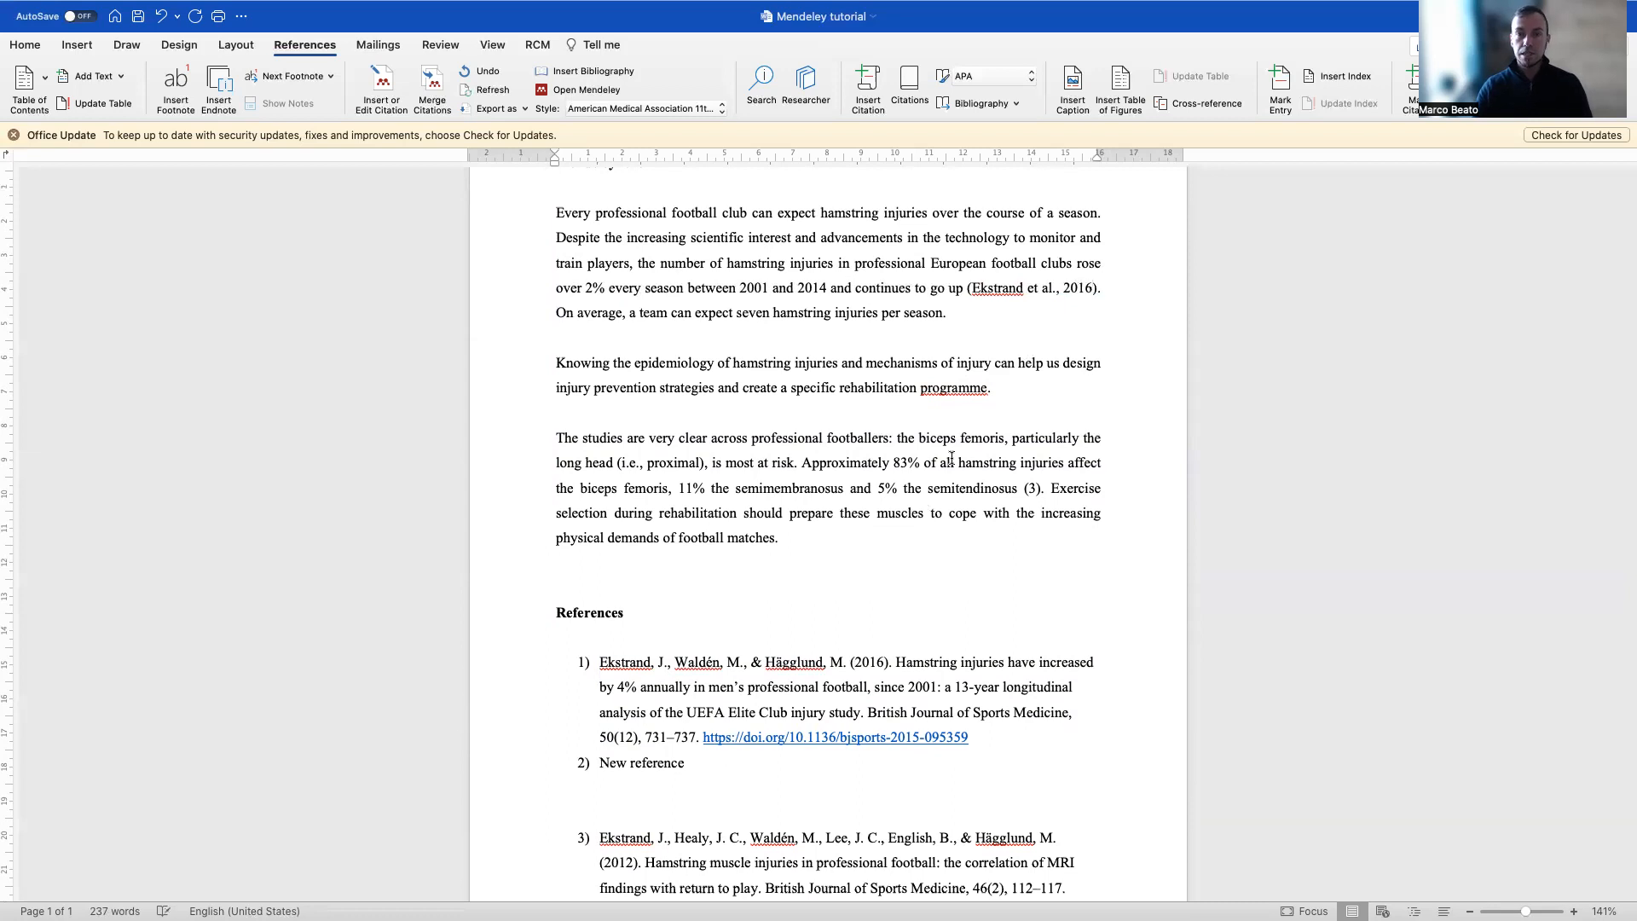
- Delete the "New reference" entry from the reference list and change the third paragraph's citation to "(2)"
scroll(951, 458, "down", 1)
left_click_drag(695, 716, 539, 716)
key("BackSpace")
key("BackSpace")
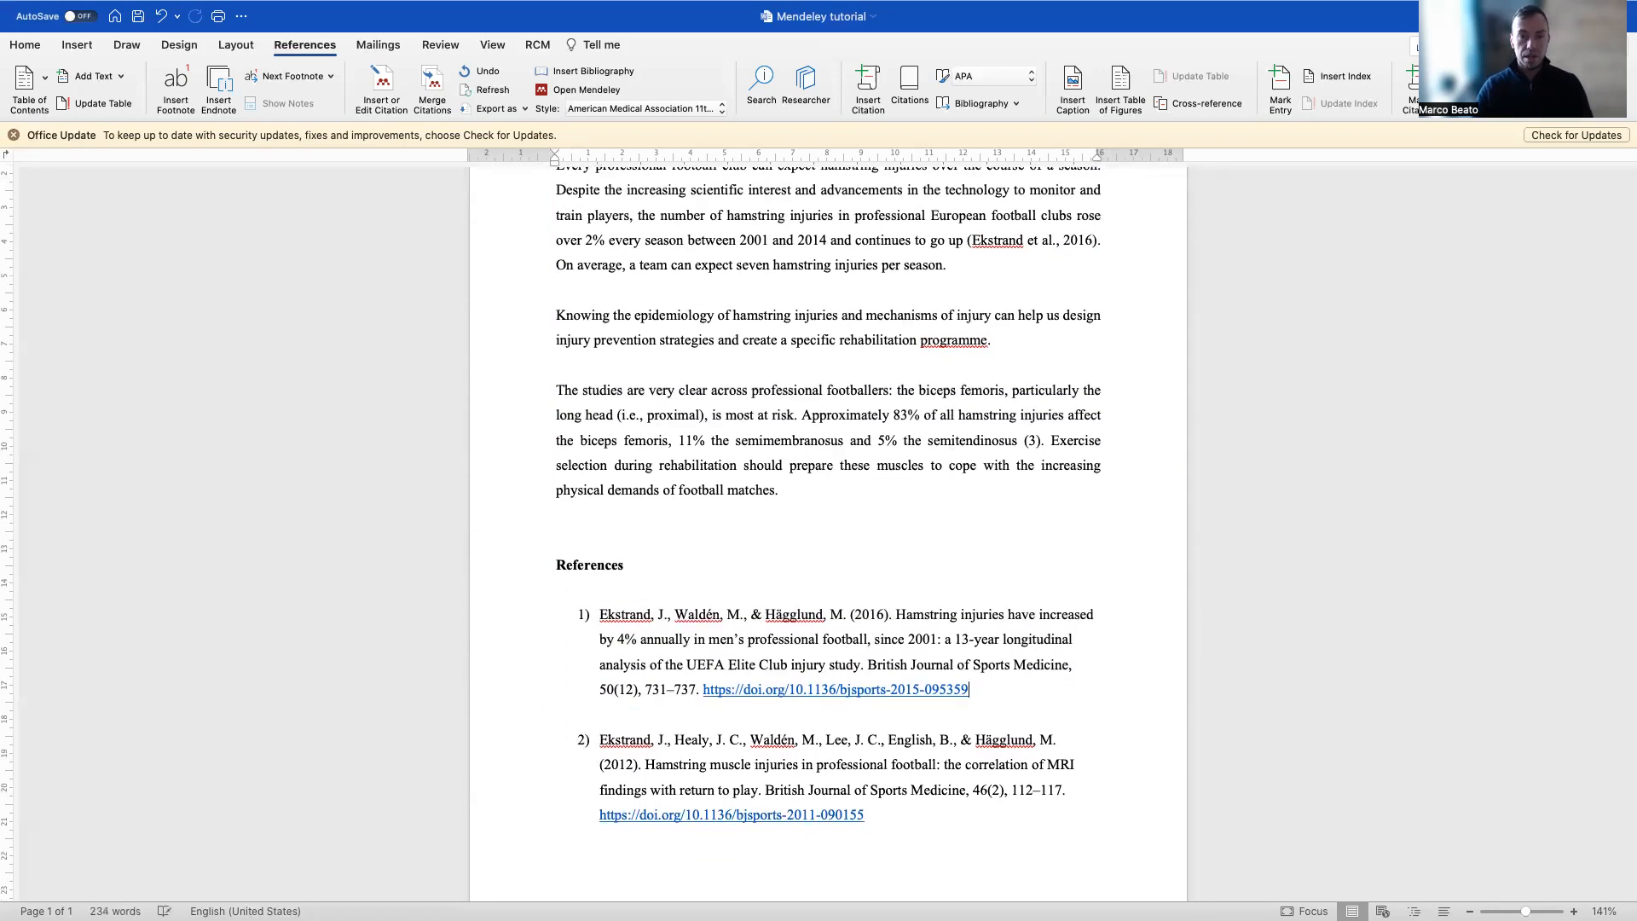
left_click(1034, 439)
key("BackSpace")
type("2")
- Replace the number in the third paragraph's citation with the second reference's first author surname followed by "et al., 2012"
double_click(635, 740)
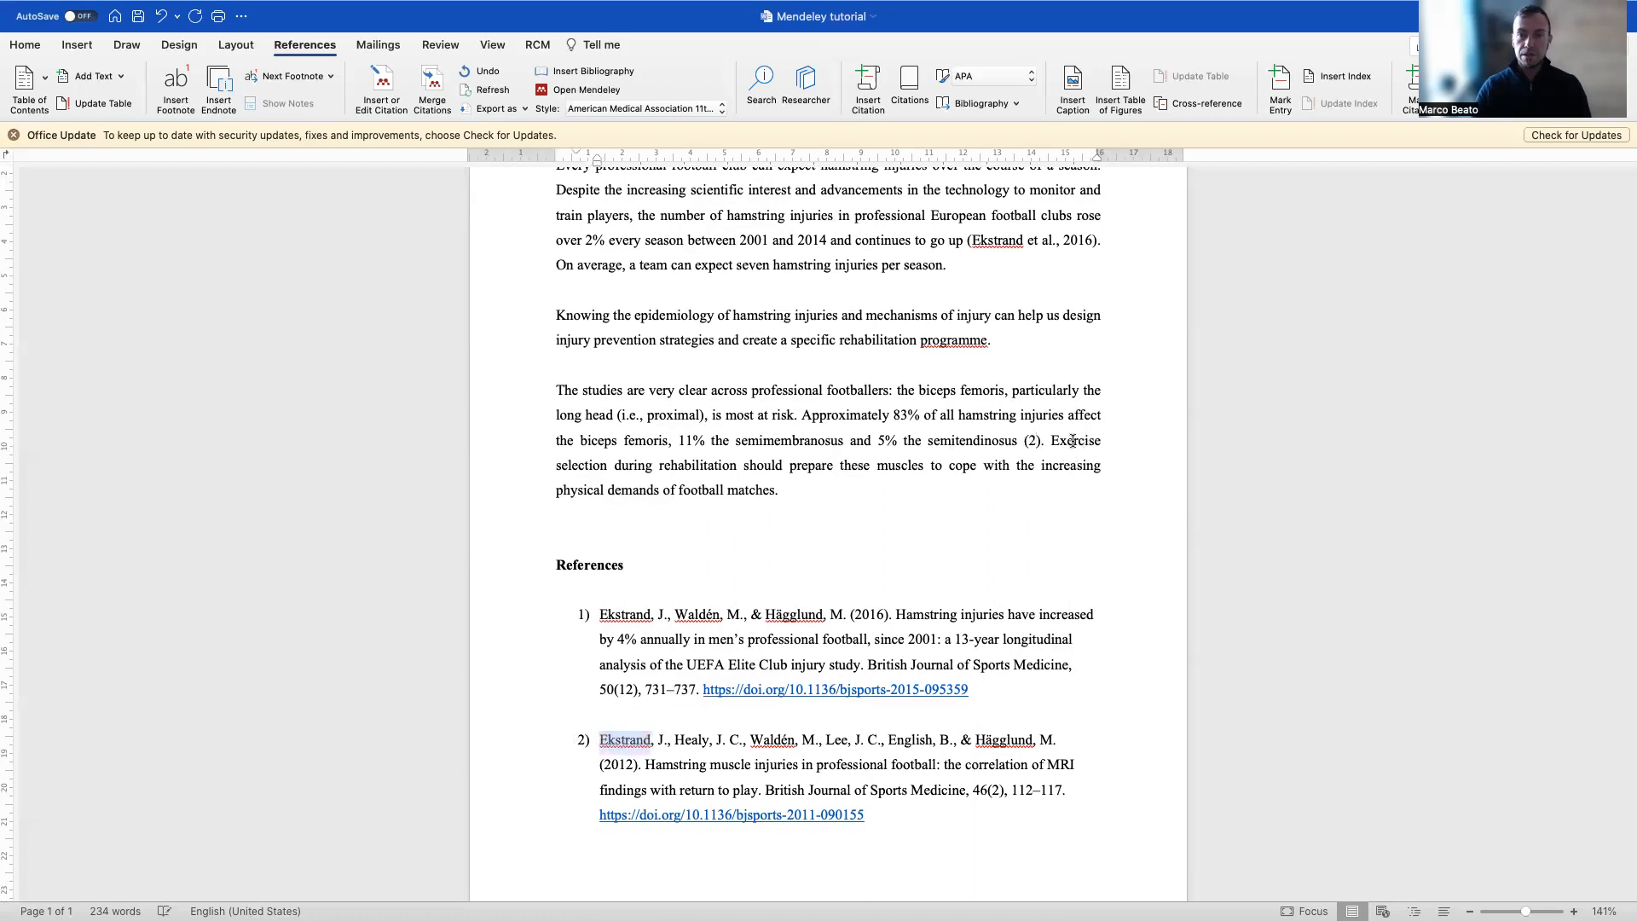
key("super+c")
double_click(1033, 440)
key("super+v")
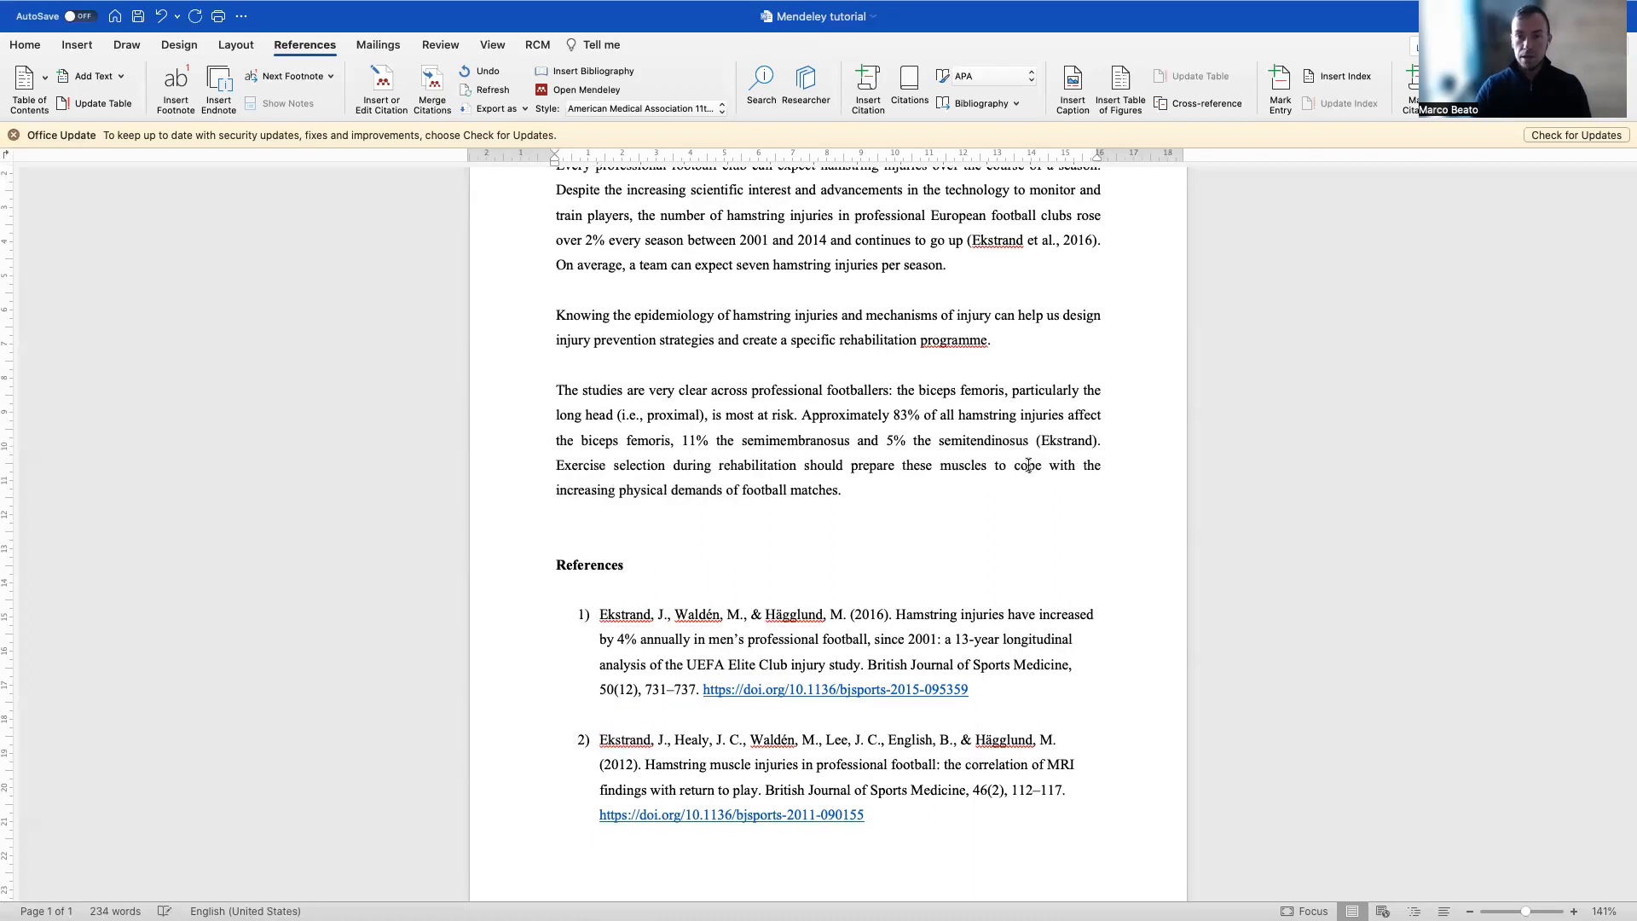
type("et a")
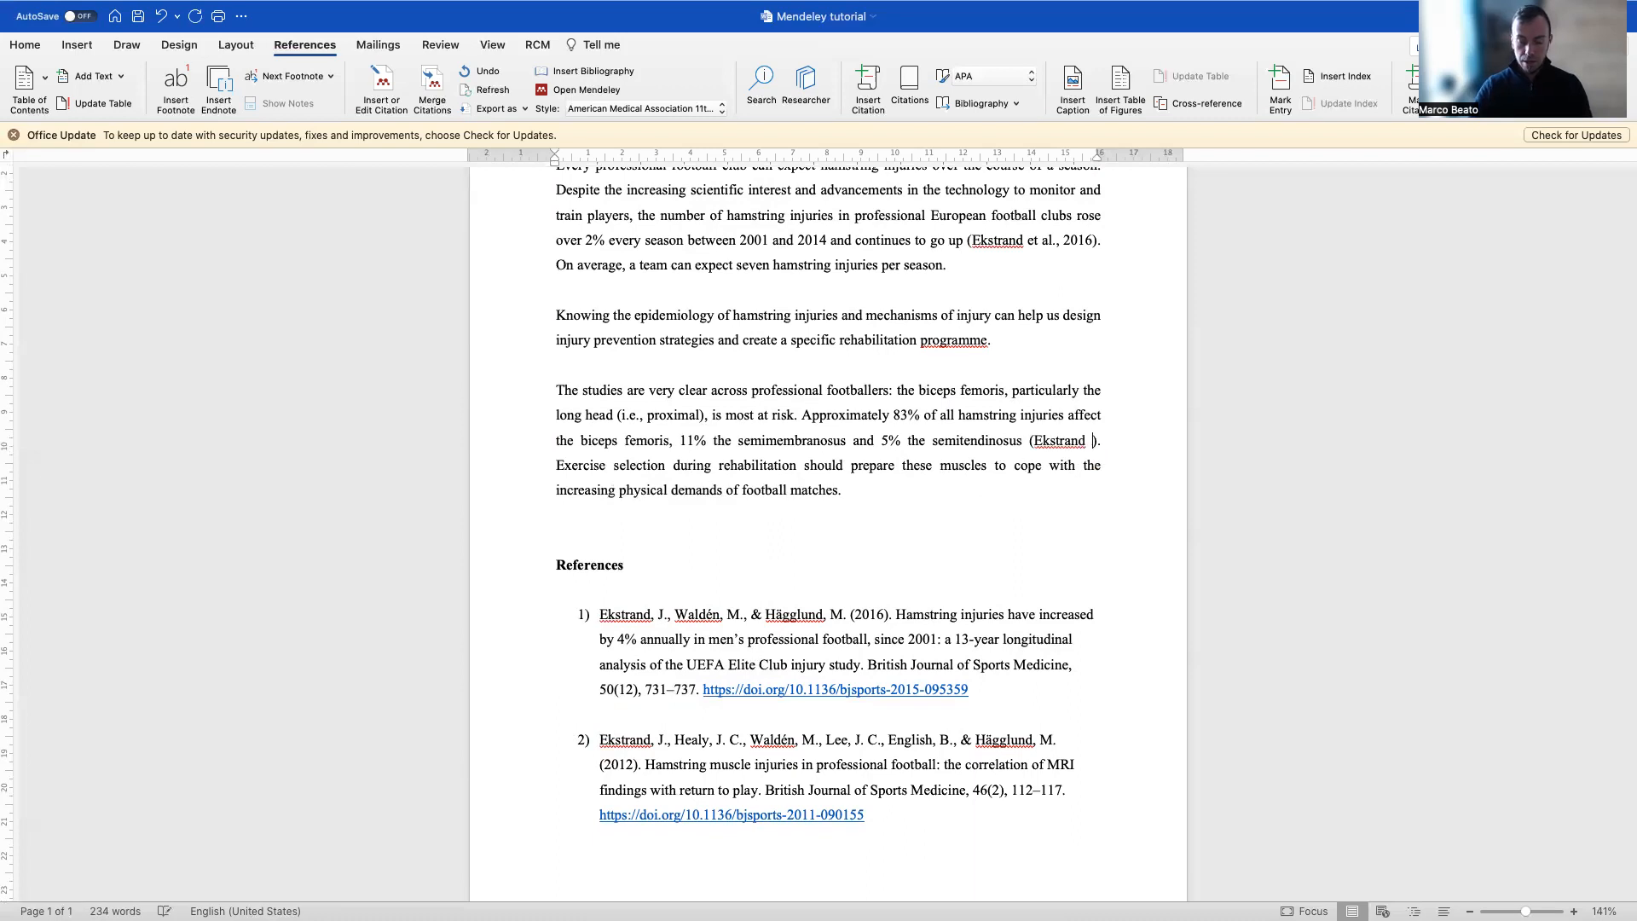
type(".")
key("BackSpace")
type("l., ")
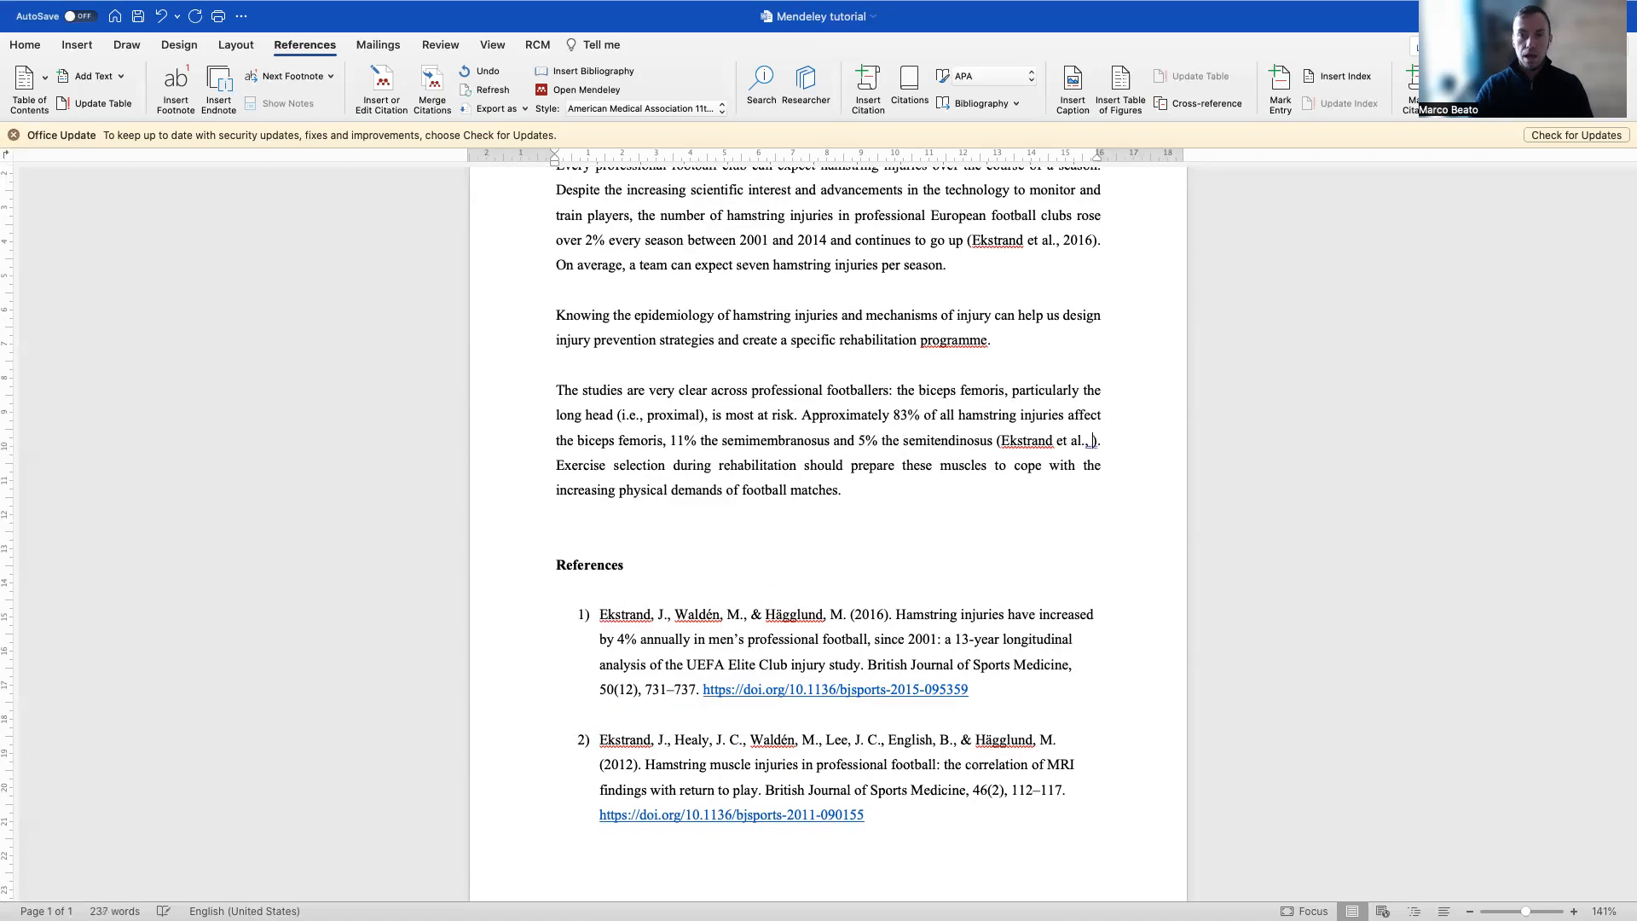
type("2012")
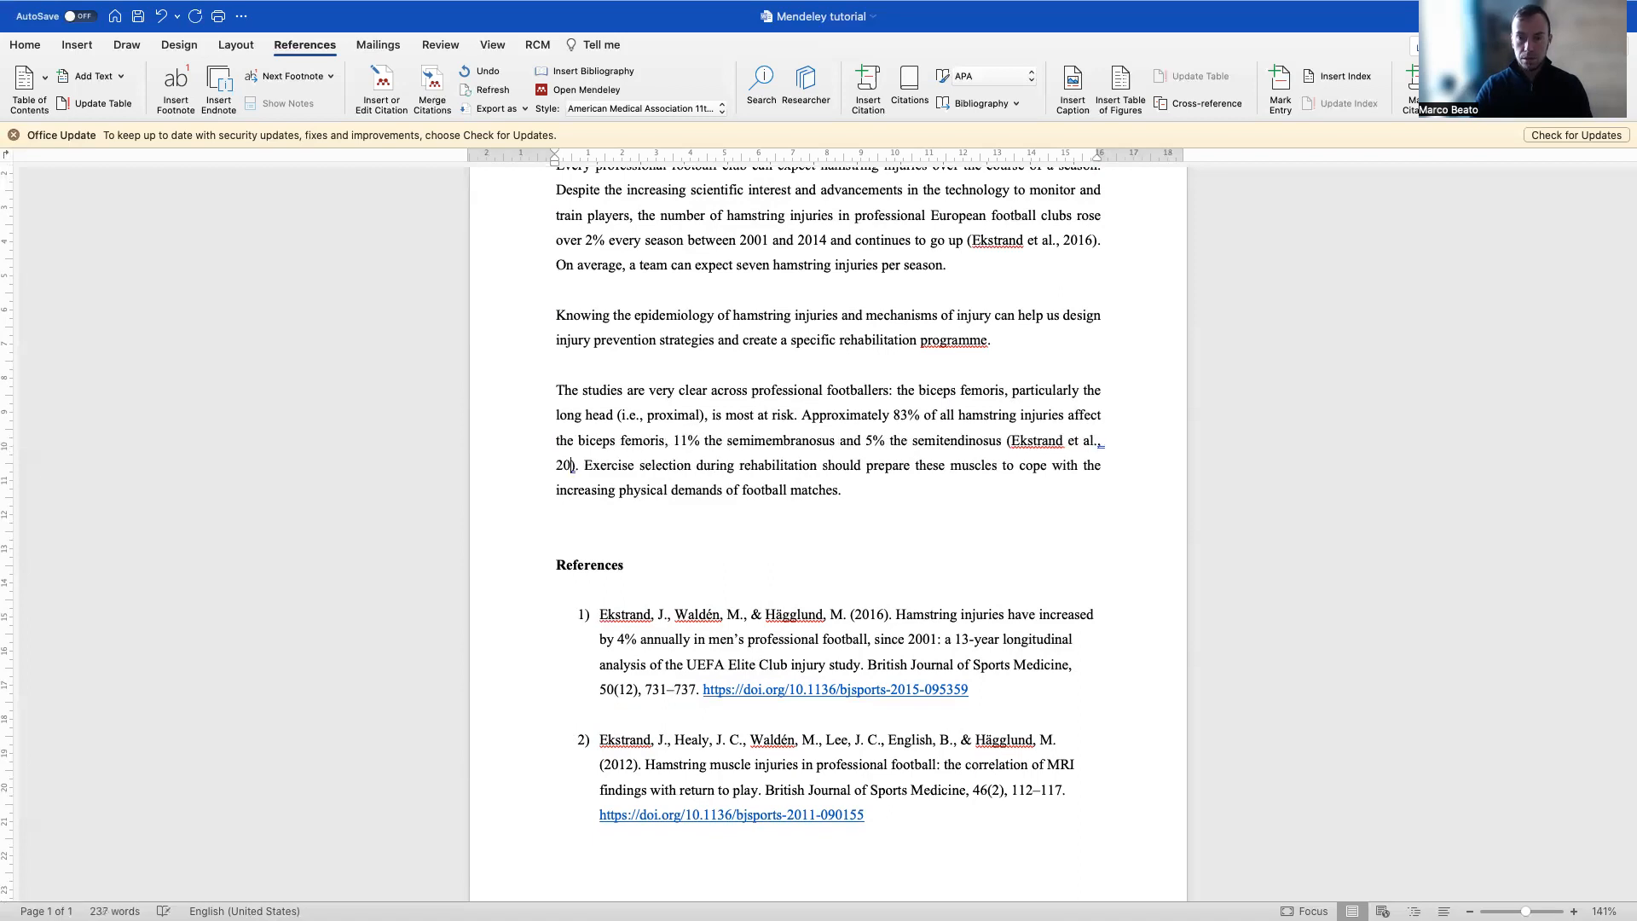
left_click(899, 526)
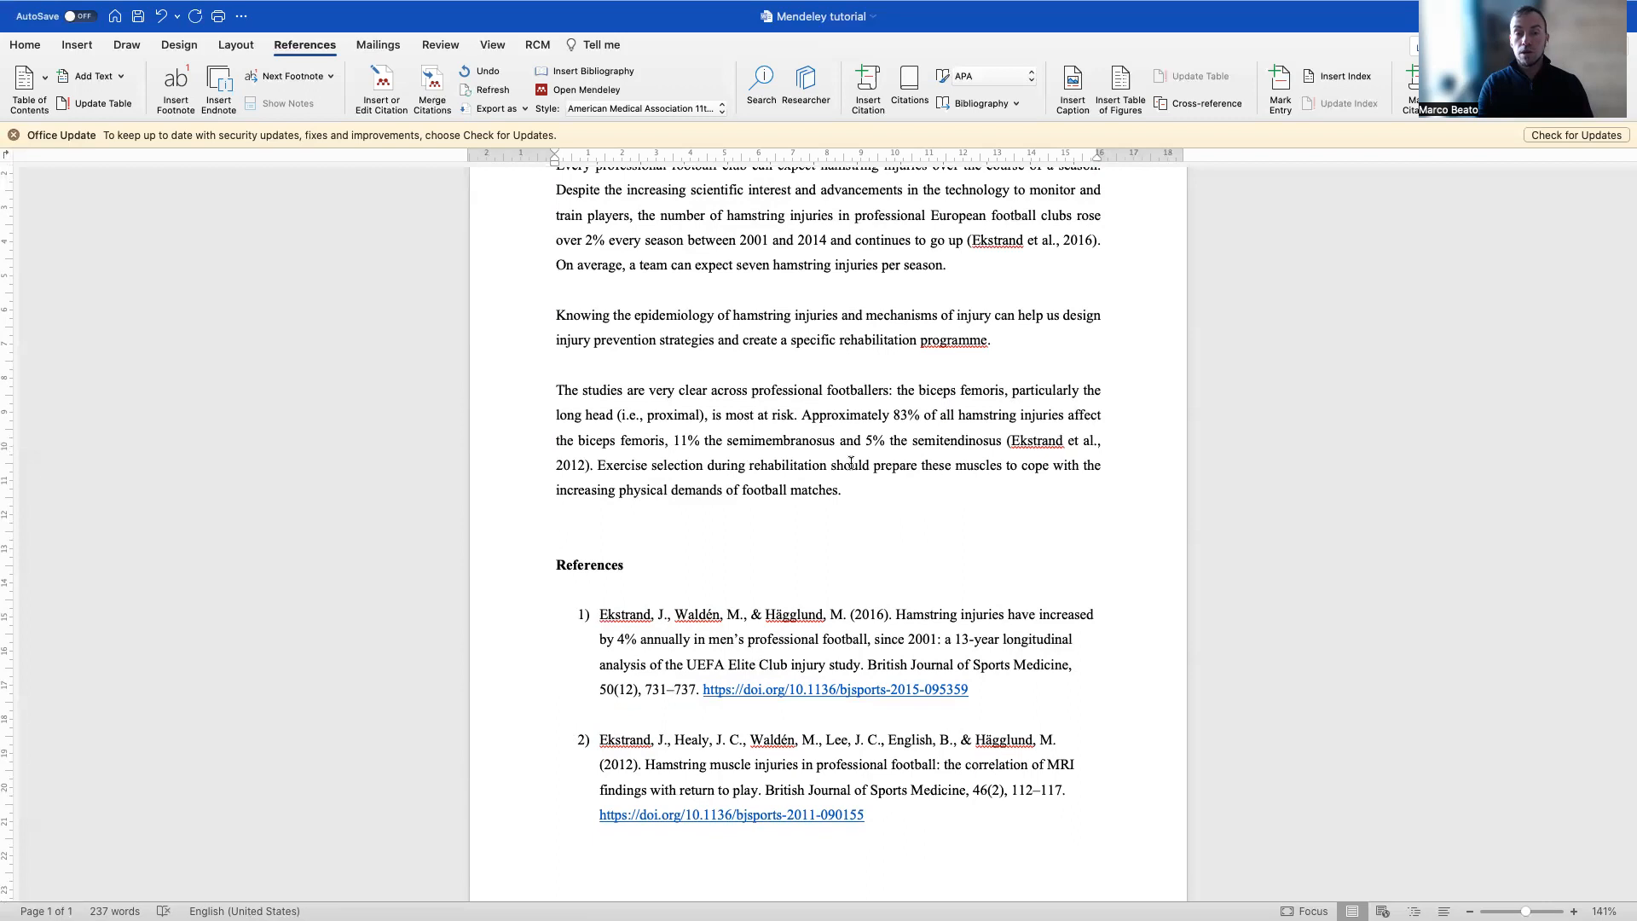
- Check the author-year citations in the text and select both entries of the reference list
scroll(850, 463, "up", 1)
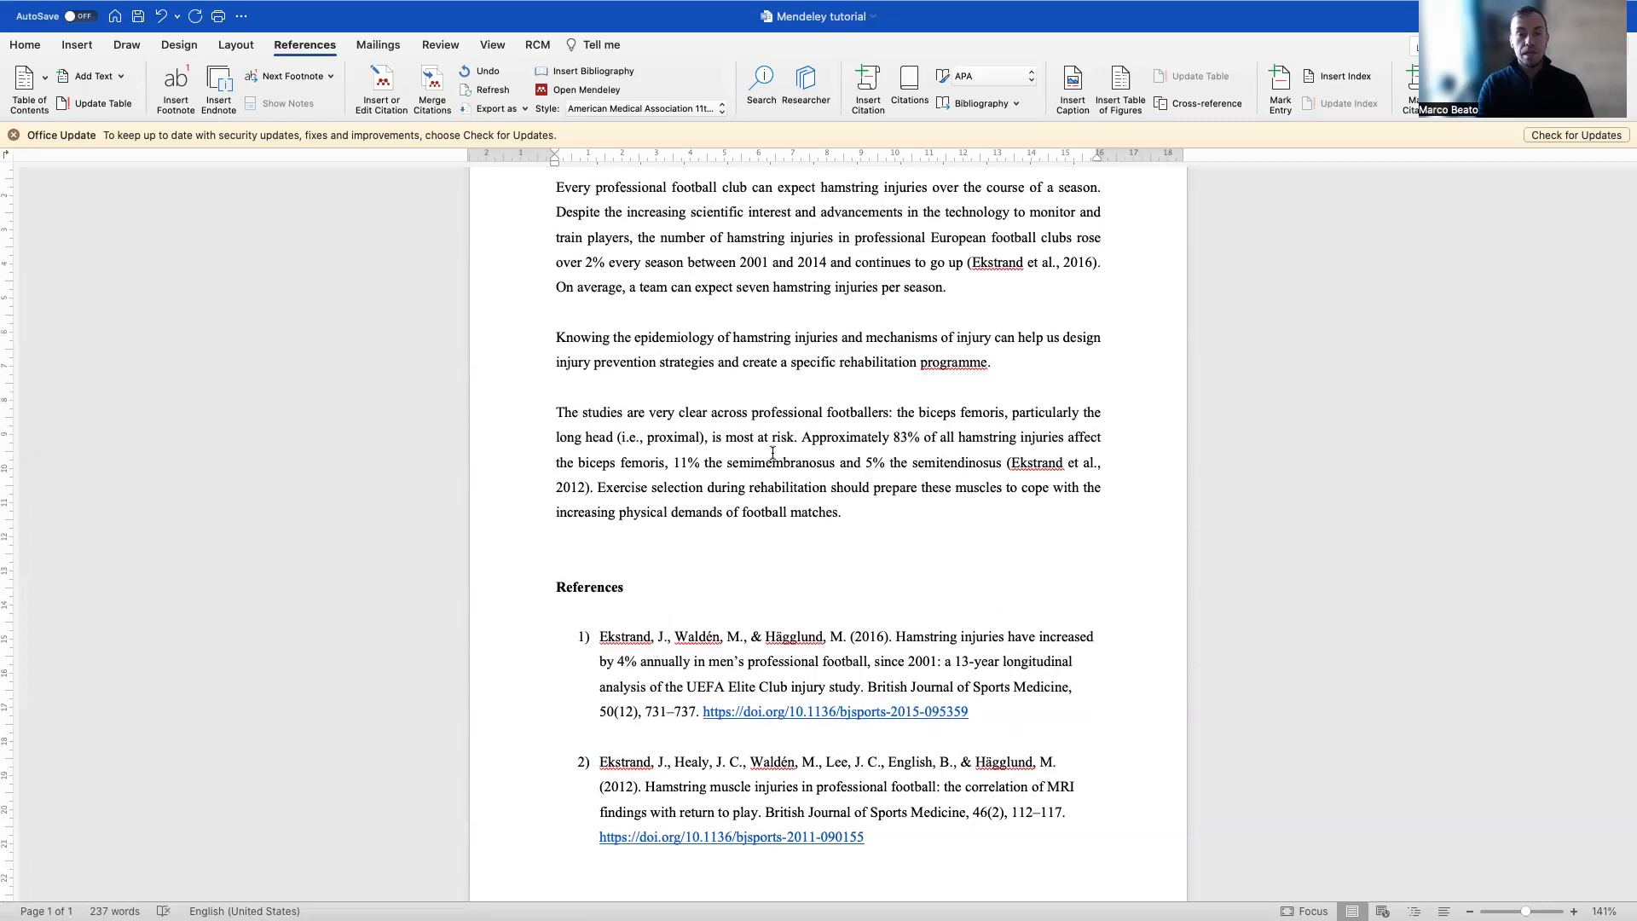
scroll(772, 453, "up", 2)
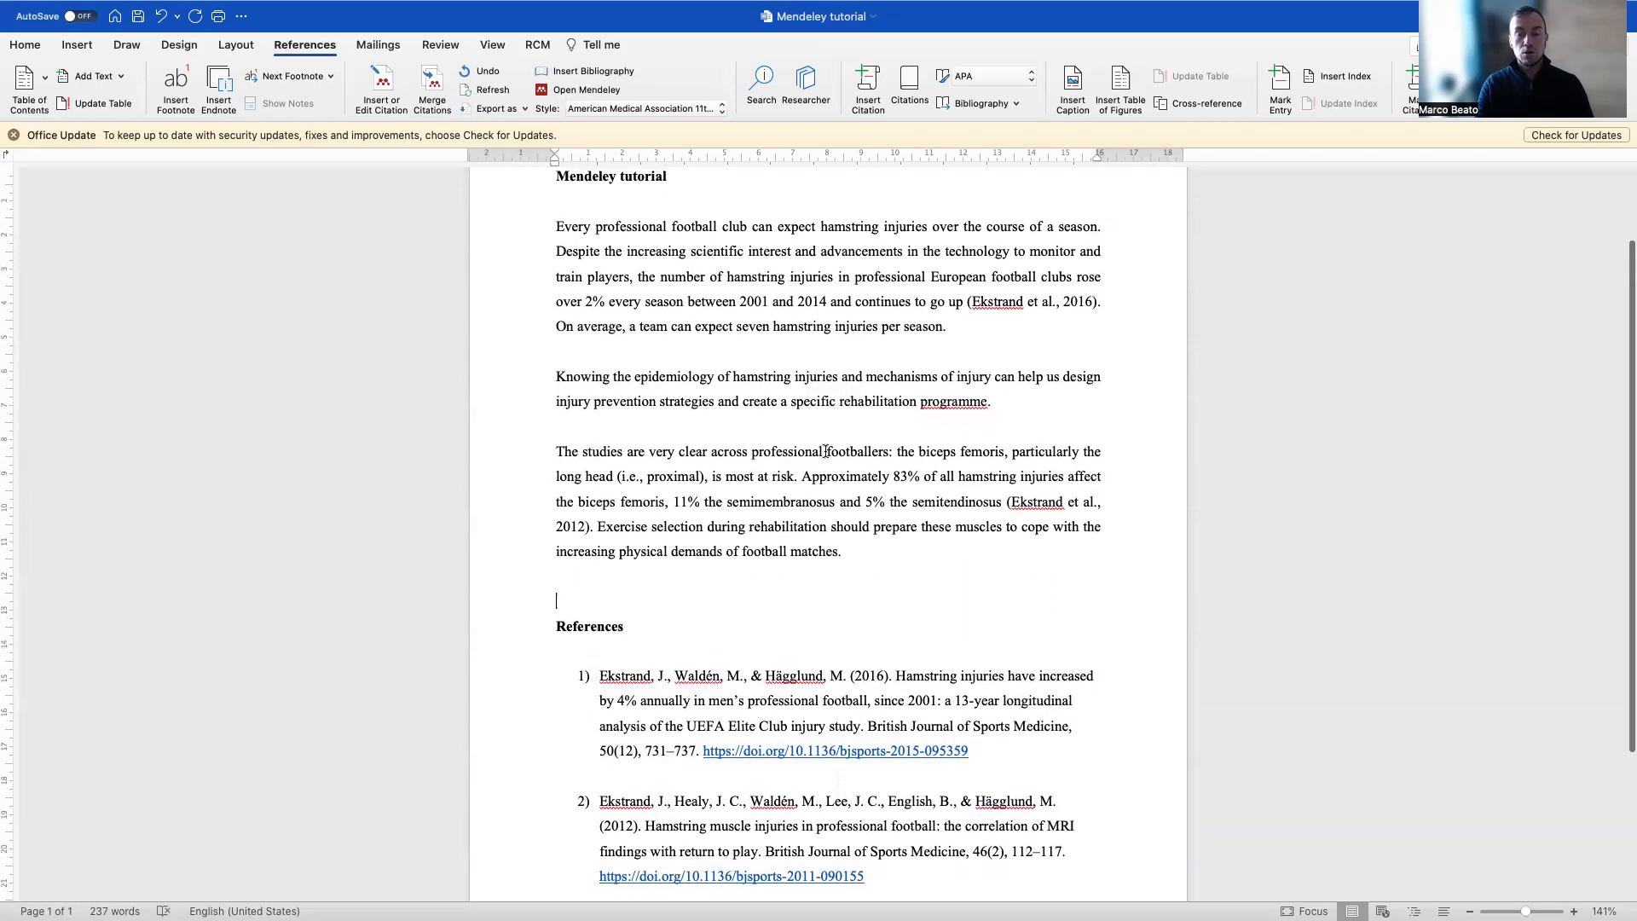
scroll(853, 776, "down", 4)
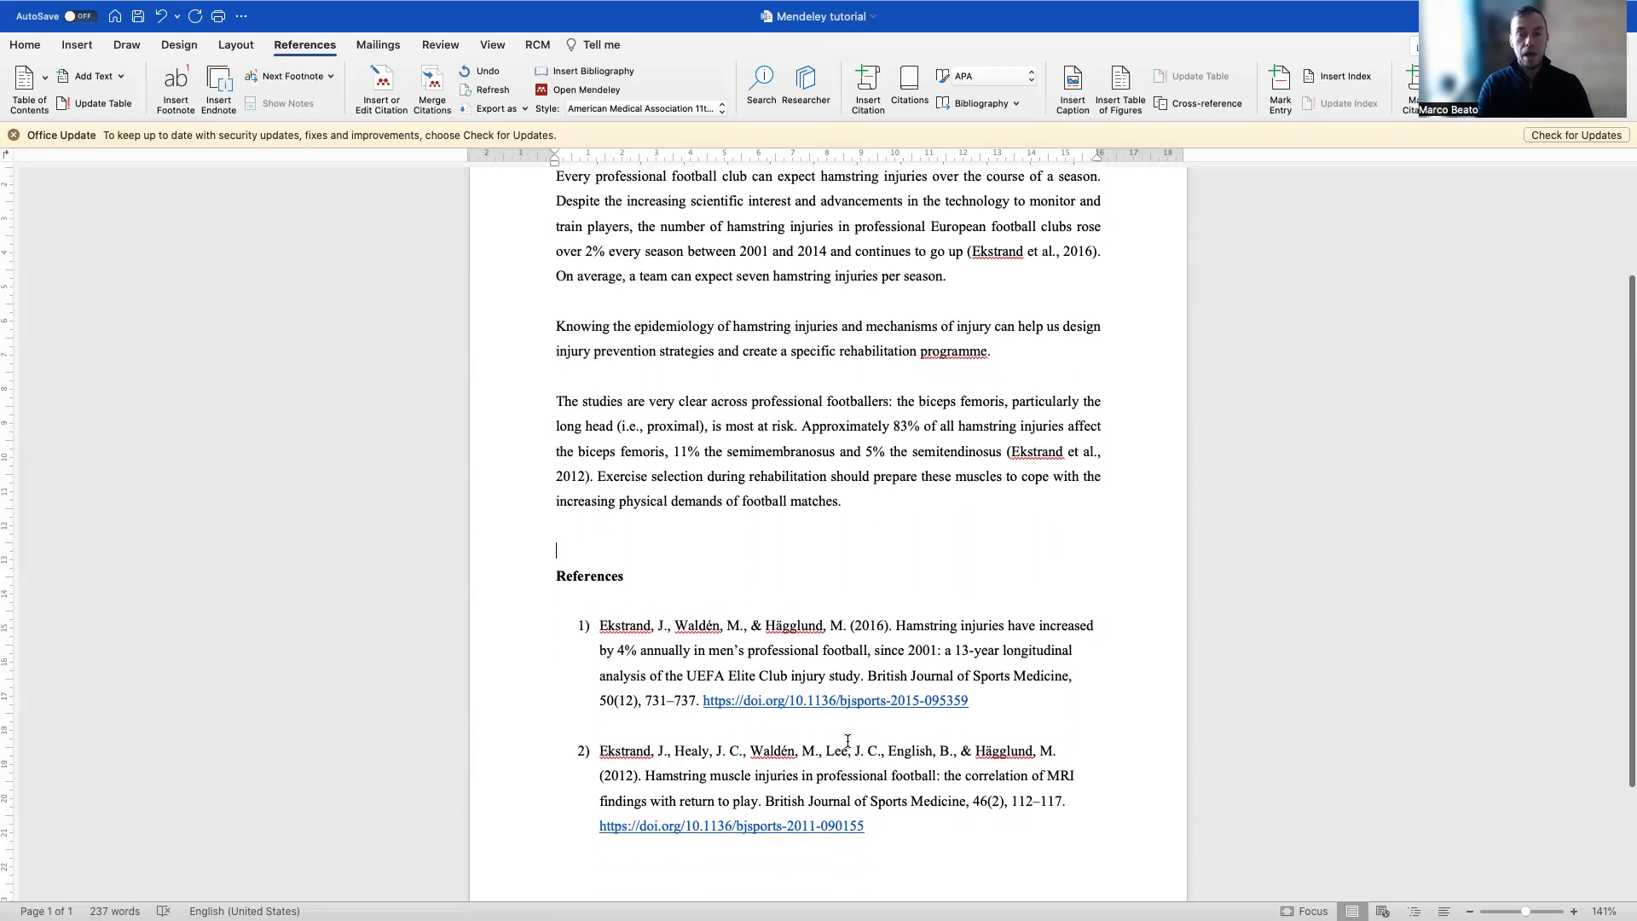
left_click_drag(869, 801, 564, 605)
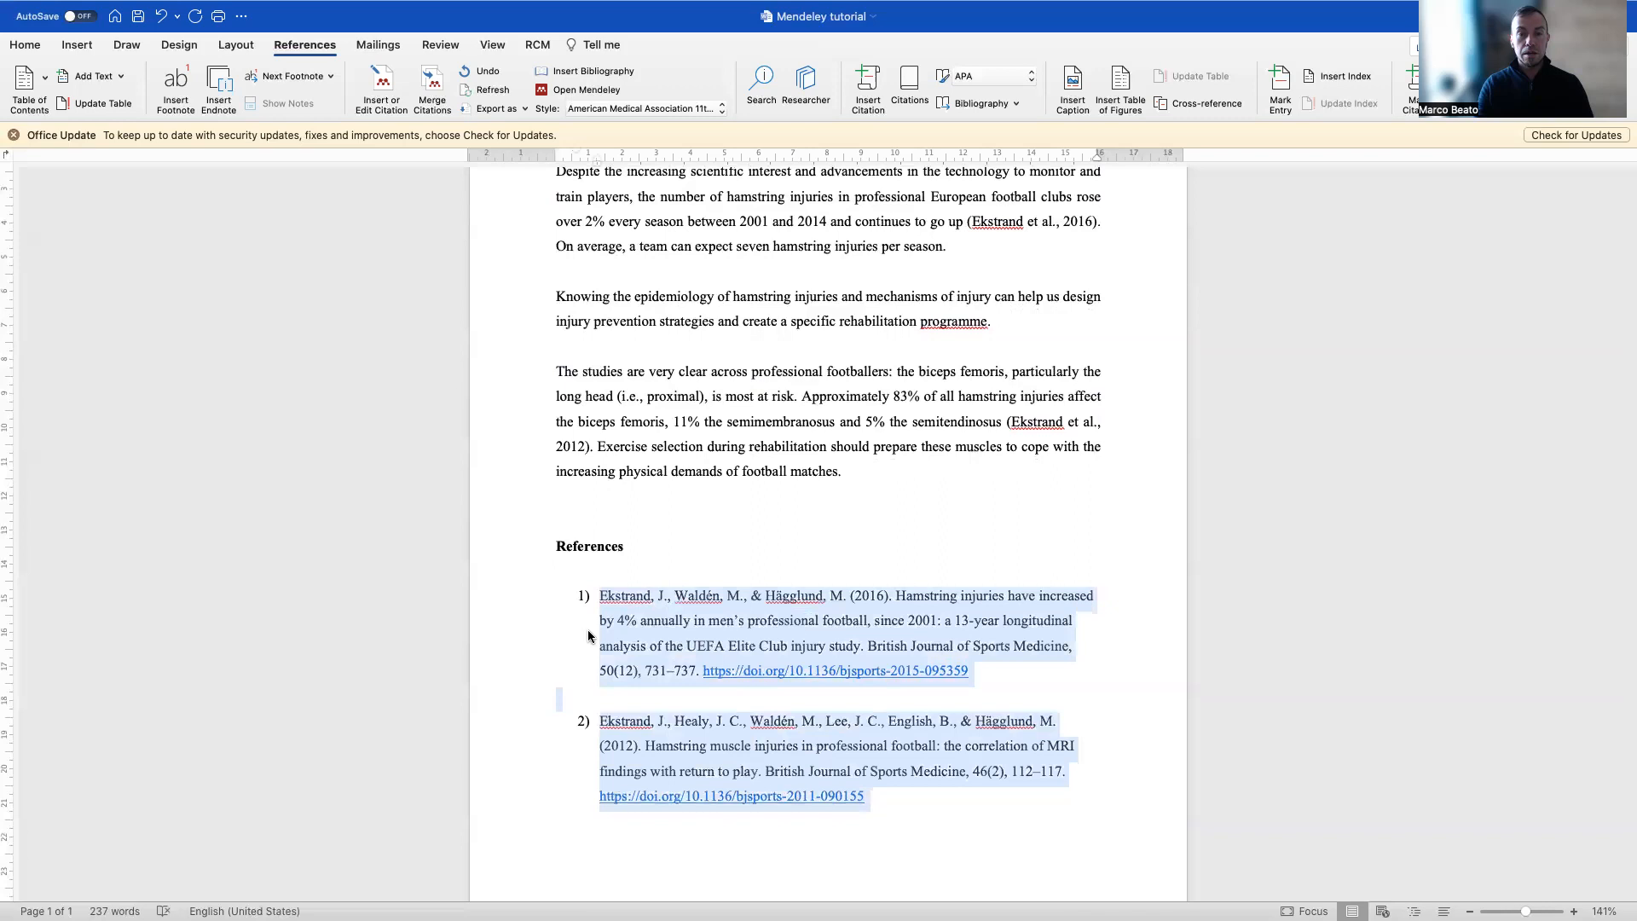
- Remove the numbering and indent from both entries in the reference list
left_click(687, 546)
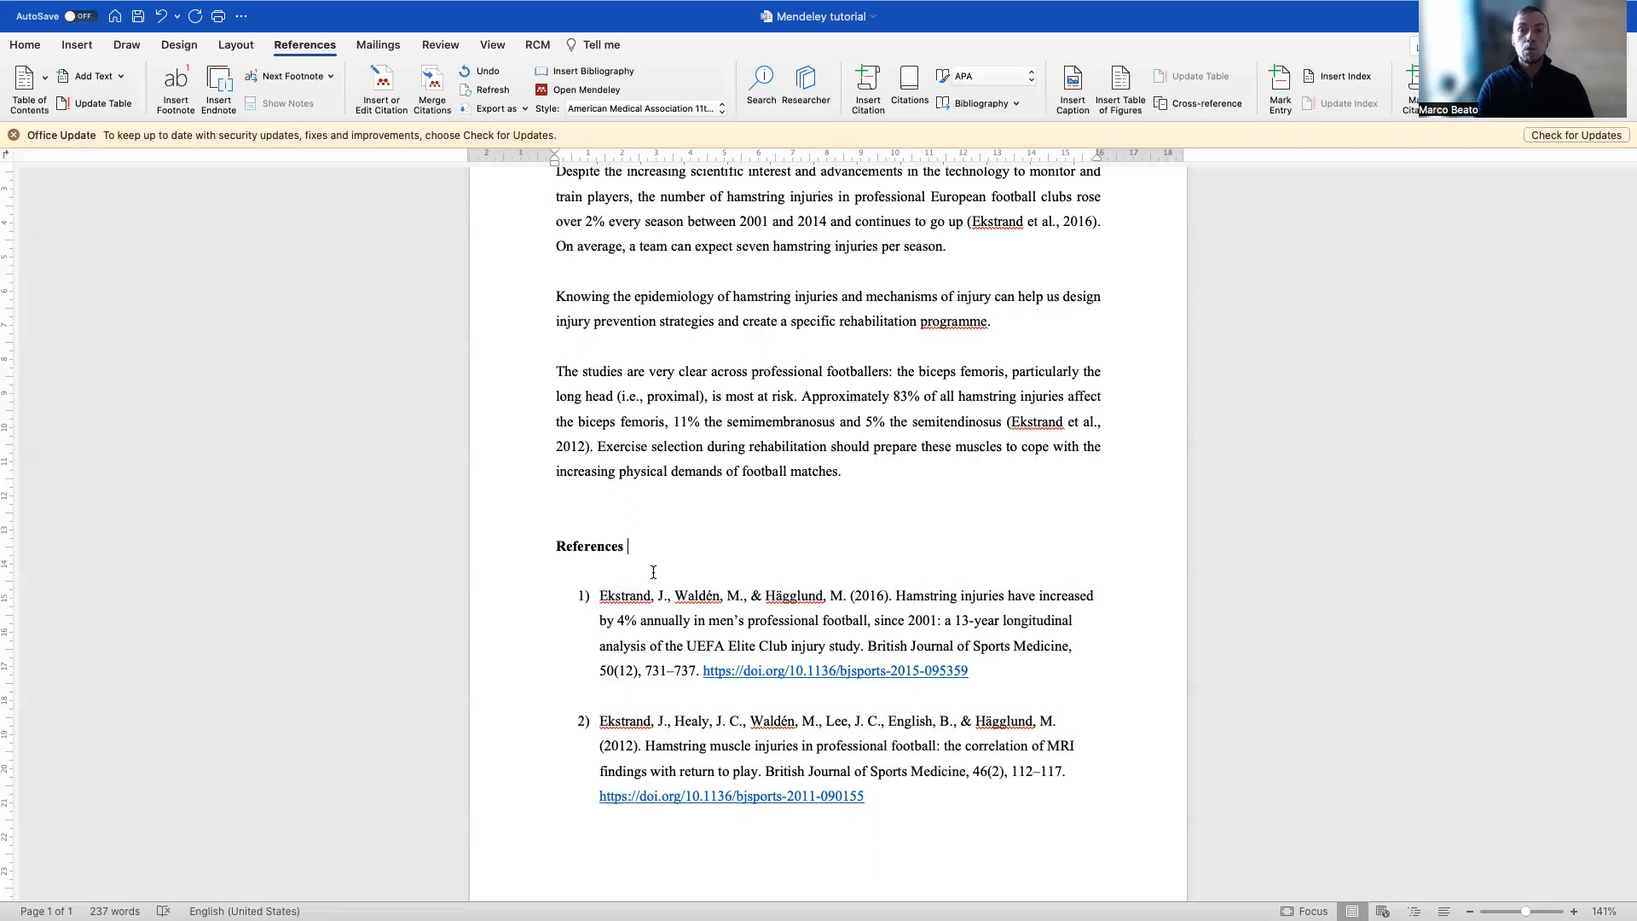
left_click(598, 595)
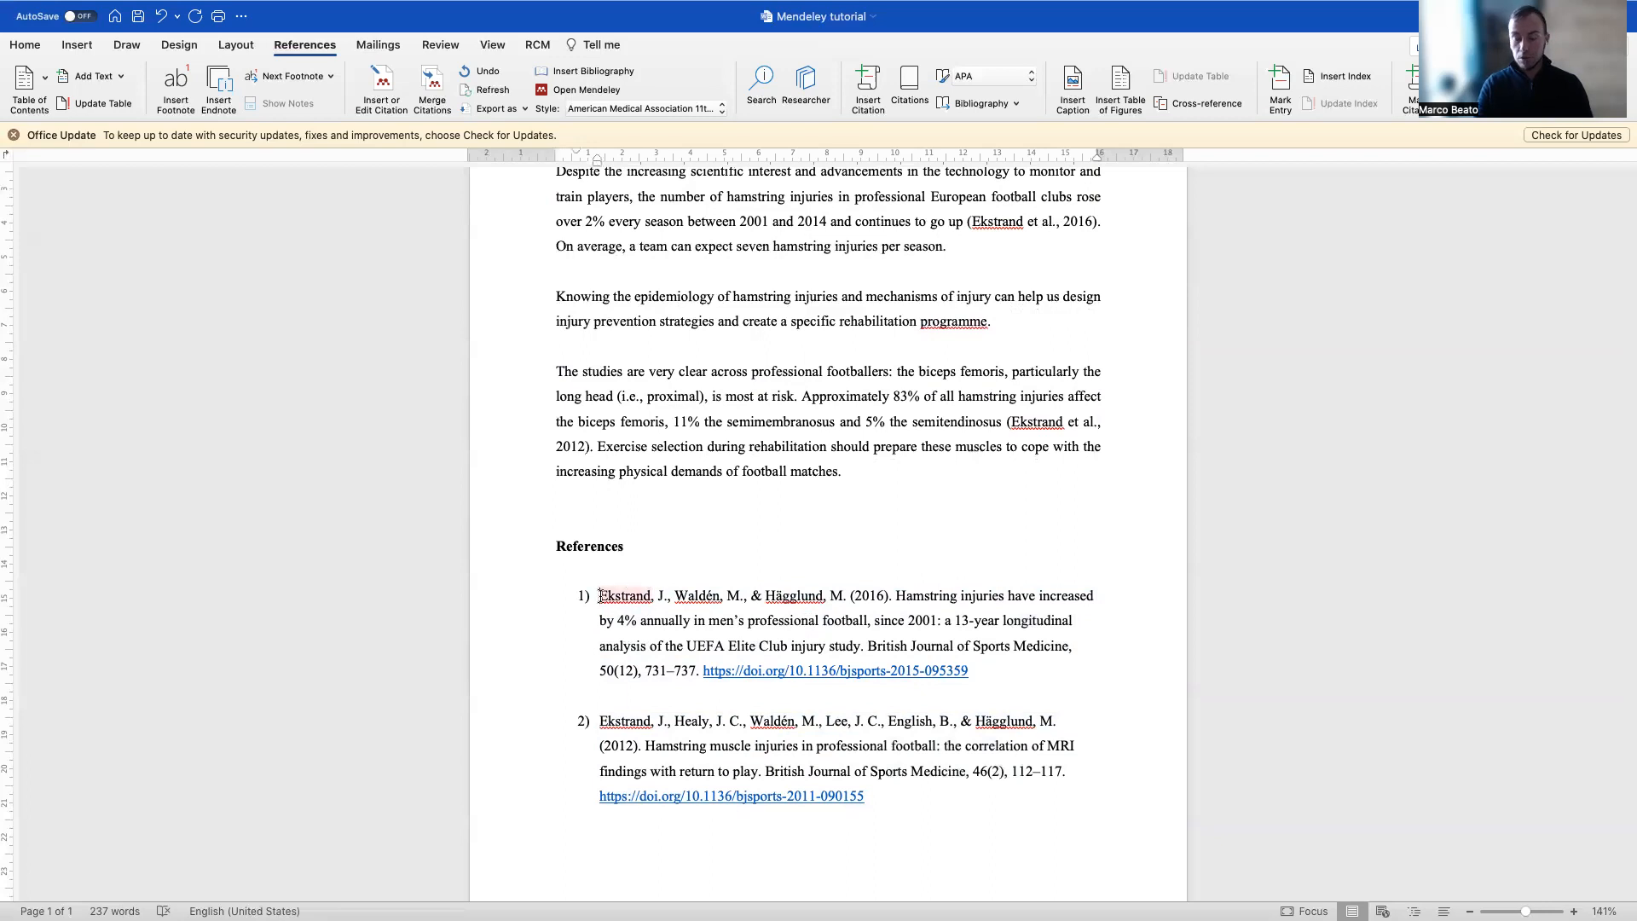
key("BackSpace")
key("BackSpace")
left_click(600, 721)
key("BackSpace")
key("BackSpace")
- Delete the hand-typed 2016 author-year citation after "continues to go up" in the first paragraph
scroll(926, 509, "up", 1)
scroll(926, 510, "up", 2)
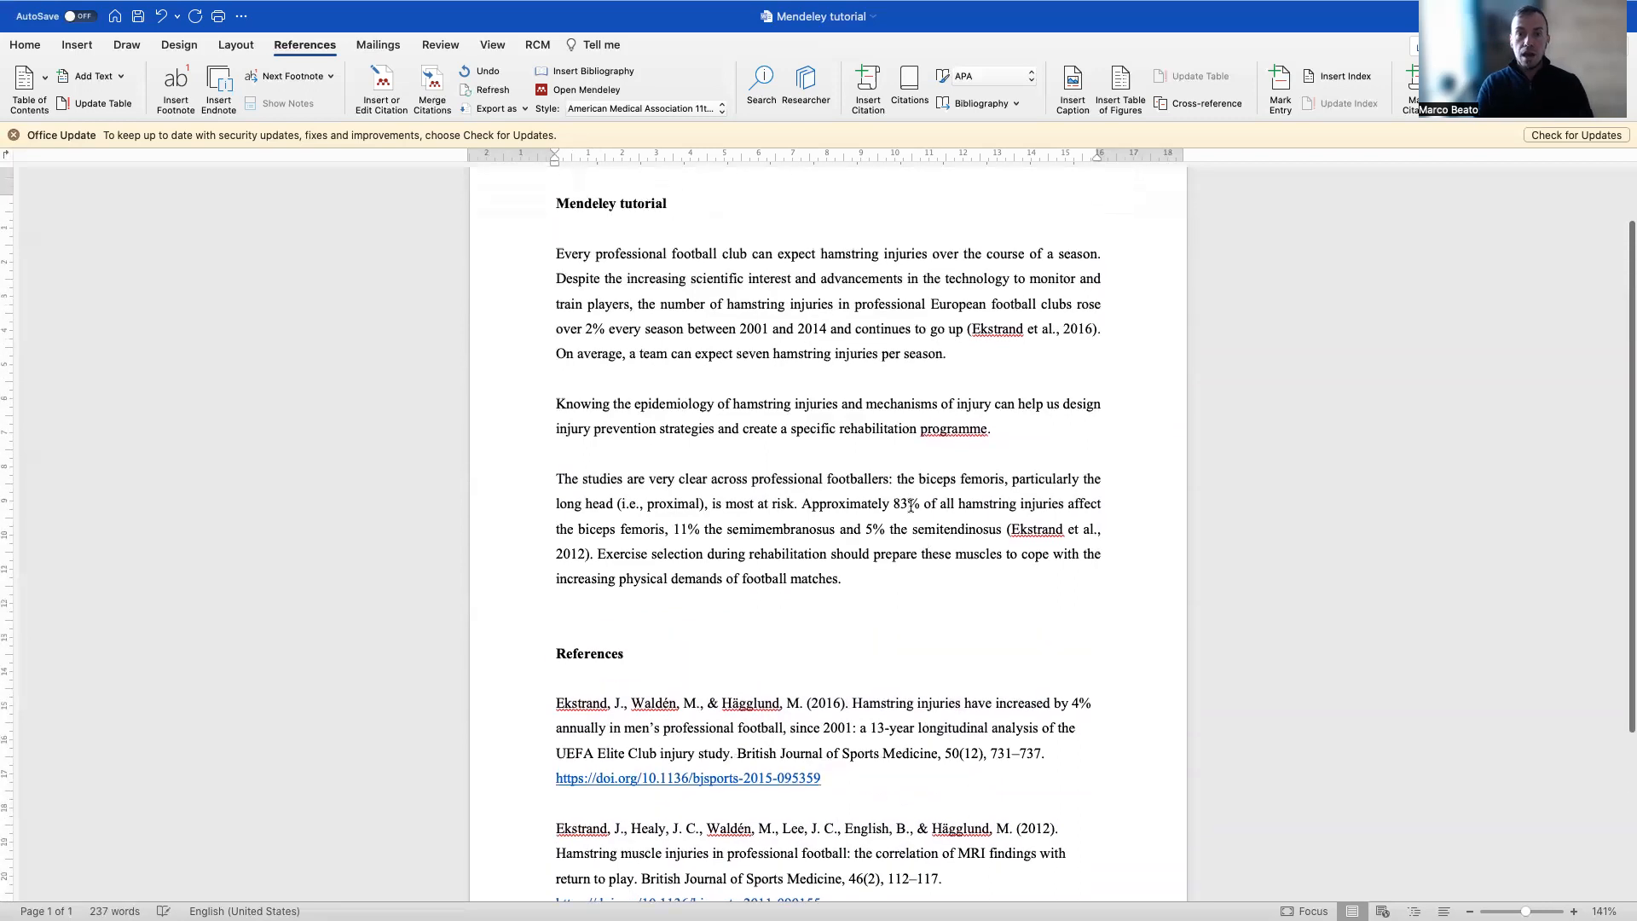
left_click(968, 335)
left_click_drag(968, 336, 1095, 335)
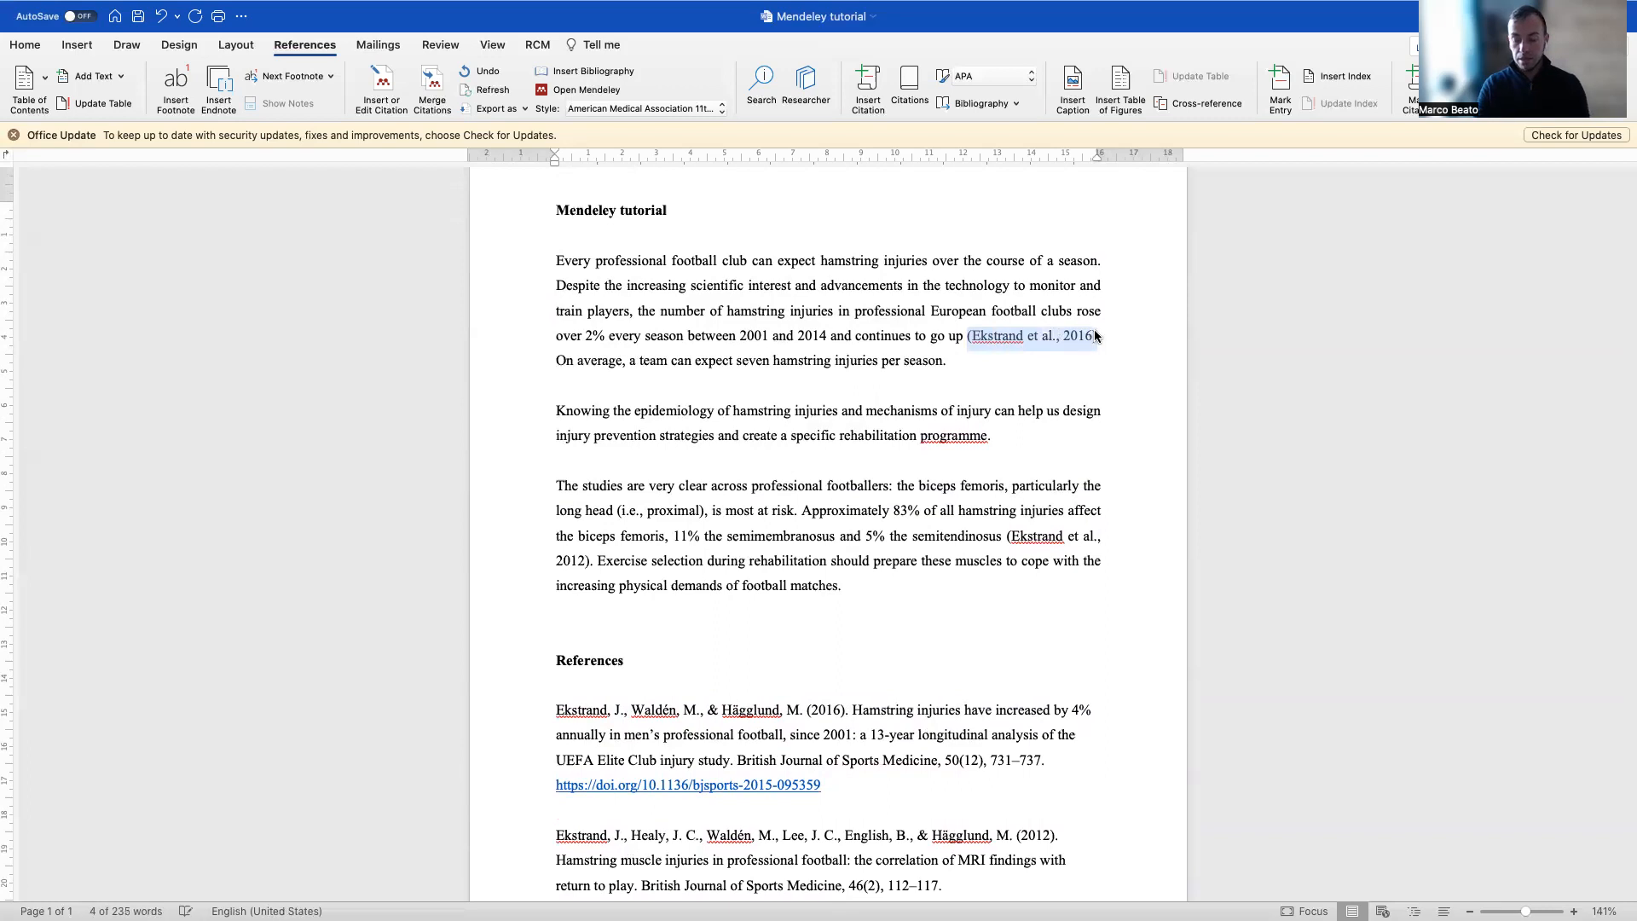
key("BackSpace")
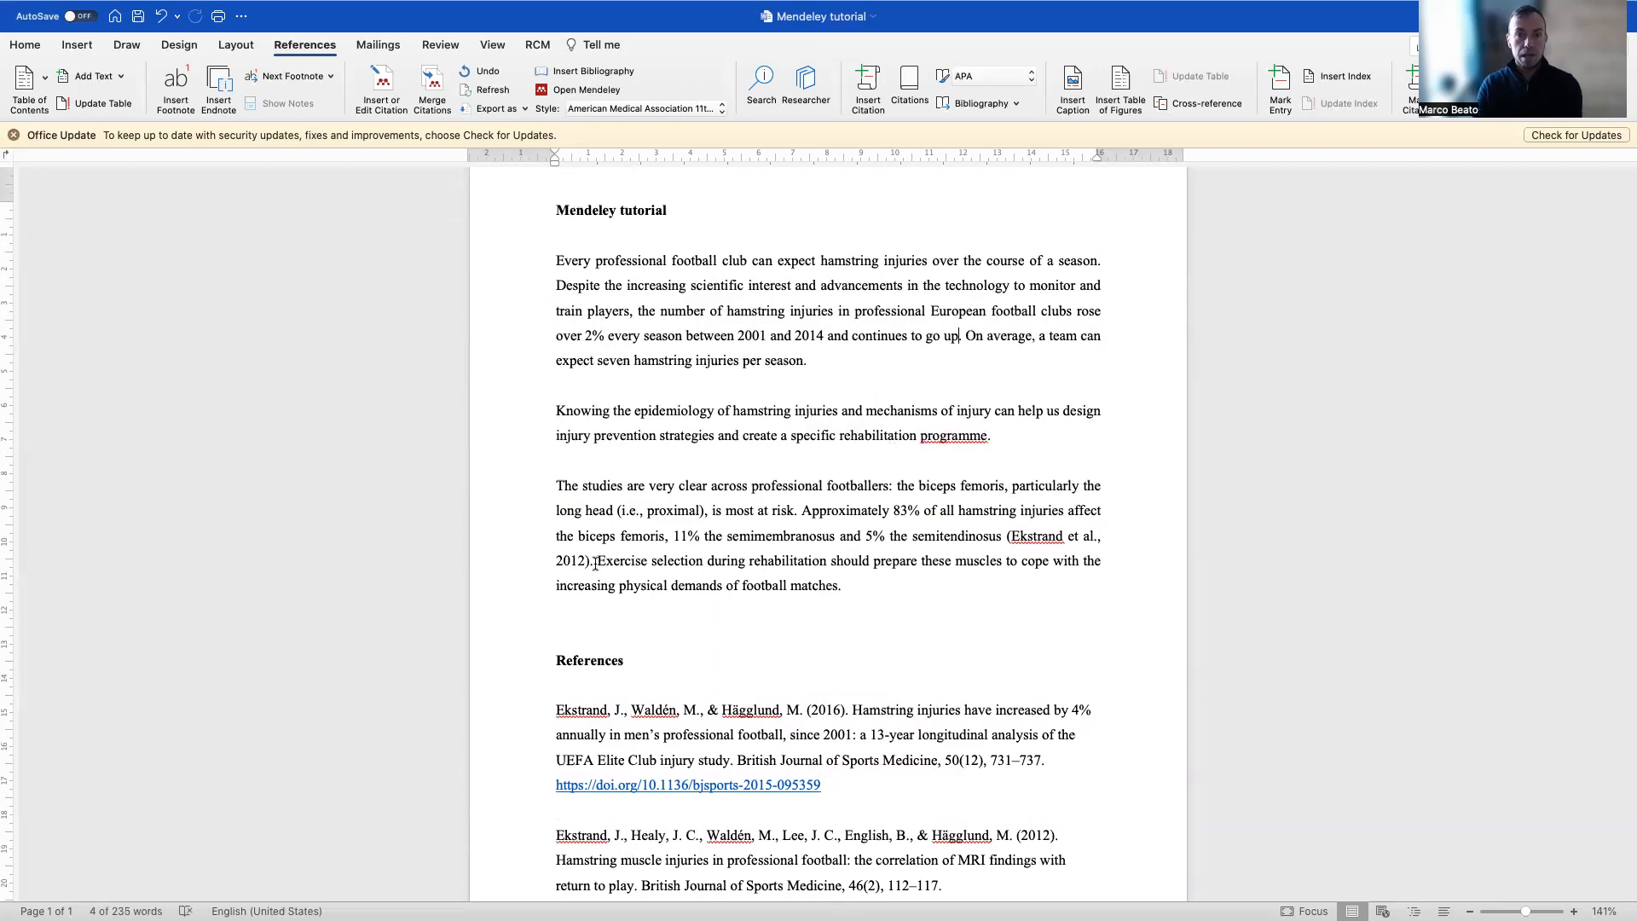
- Delete the hand-typed 2012 author-year citation after "semitendinosus" in the third paragraph
key("BackSpace")
key("BackSpace")
key("BackSpace")
key("BackSpace")
key("BackSpace")
key("BackSpace")
key("BackSpace")
key("BackSpace")
key("BackSpace")
key("BackSpace")
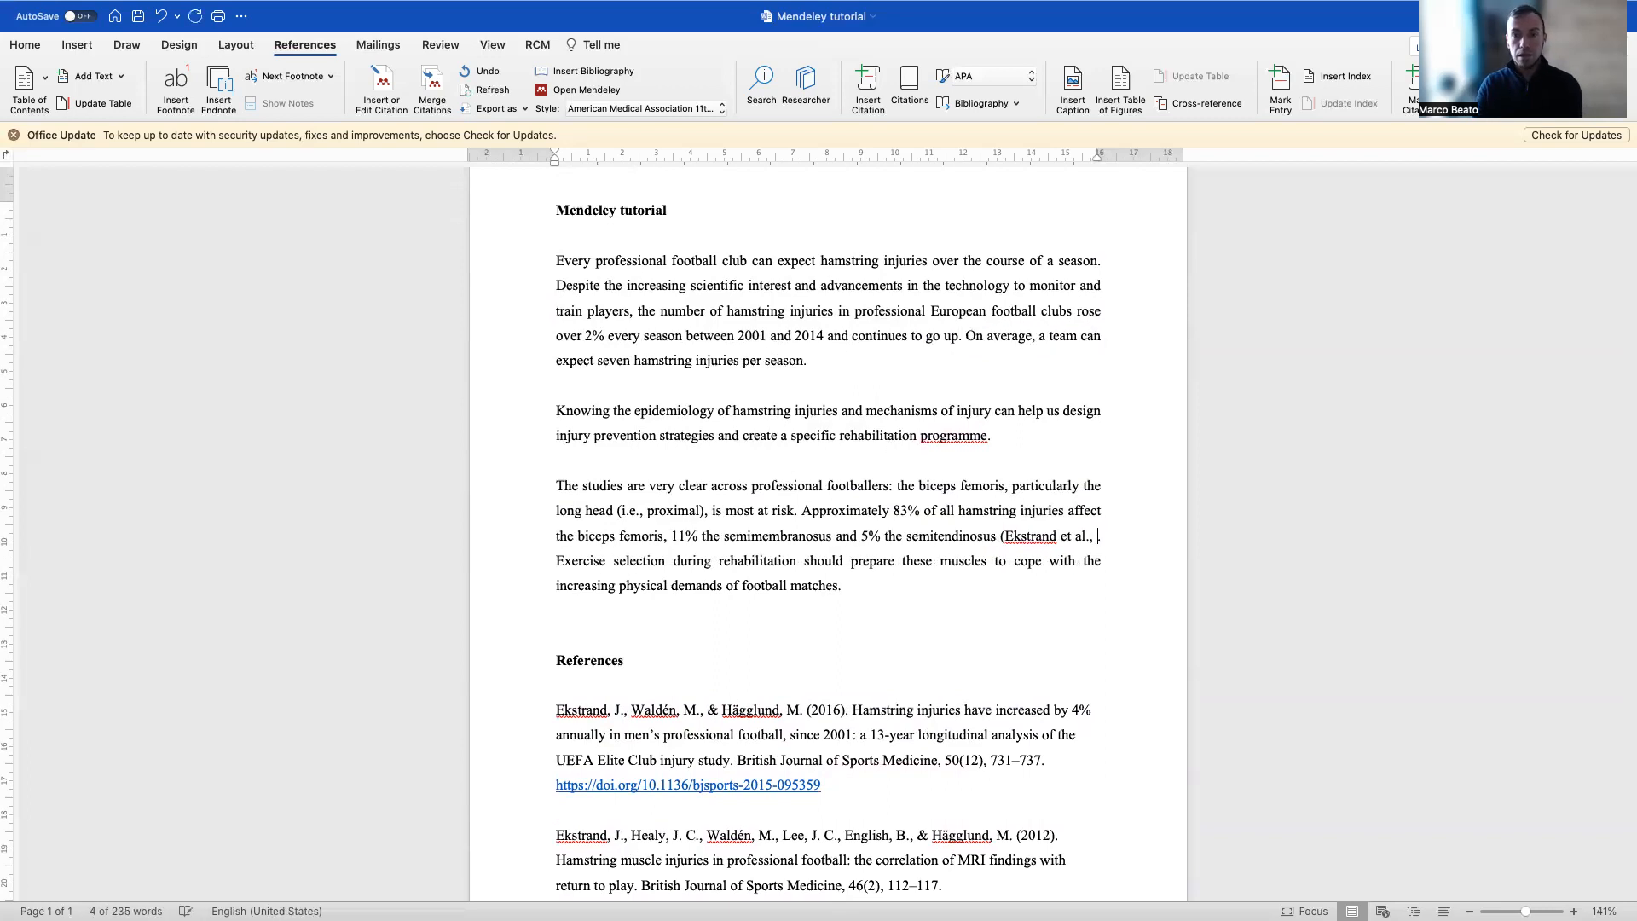
key("BackSpace")
key("BackSpace")
key("BackSpace")
key("BackSpace")
key("BackSpace")
key("BackSpace")
key("BackSpace")
key("BackSpace")
key("BackSpace")
key("BackSpace")
key("BackSpace")
key("BackSpace")
key("BackSpace")
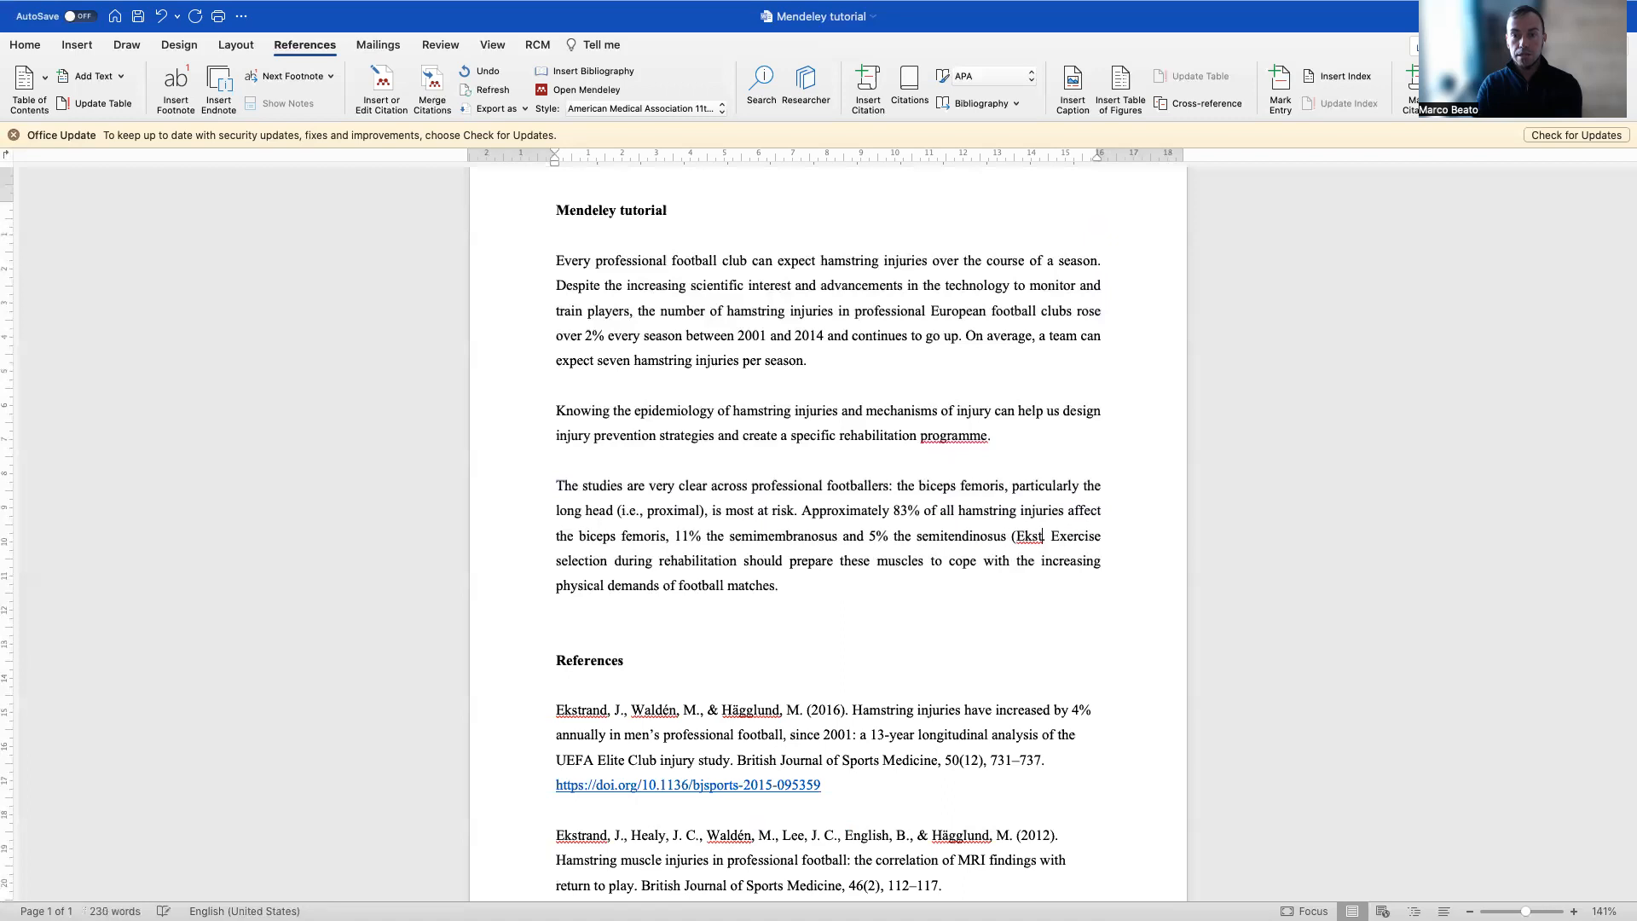
key("BackSpace")
key("BackSpace")
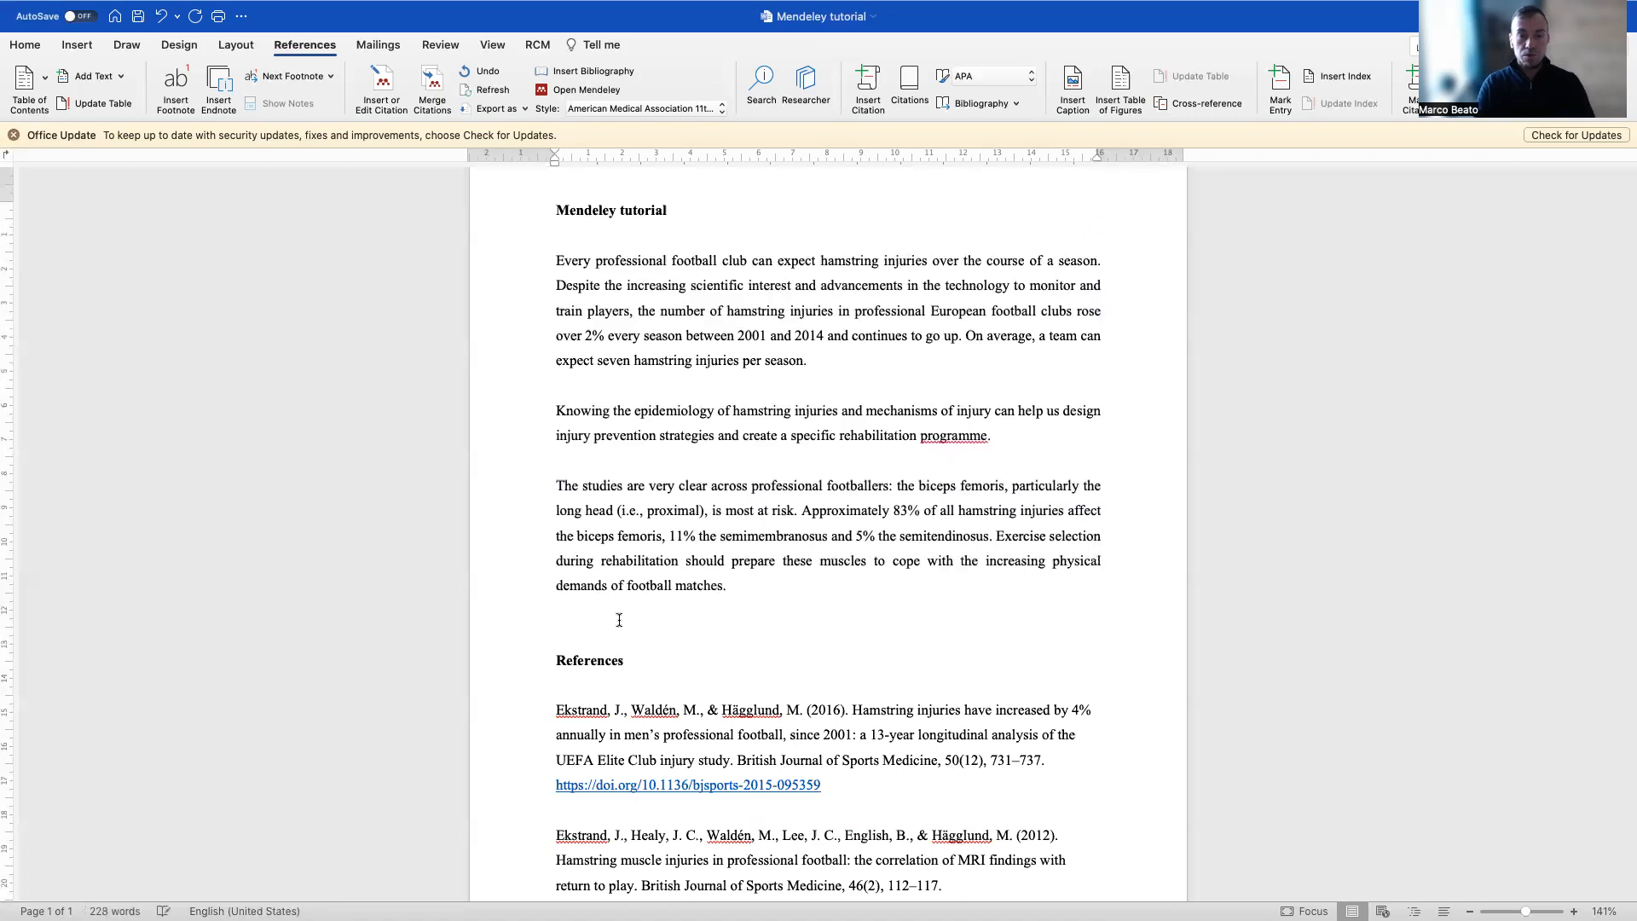
- Insert a Mendeley citation after "continues to go up" for the 2016 article "Hamstring injuries have increased by 4% annually in men's professional football, since 2001"
mouse_move(853, 710)
left_mouse_down()
mouse_move(826, 731)
mouse_move(849, 727)
left_mouse_up()
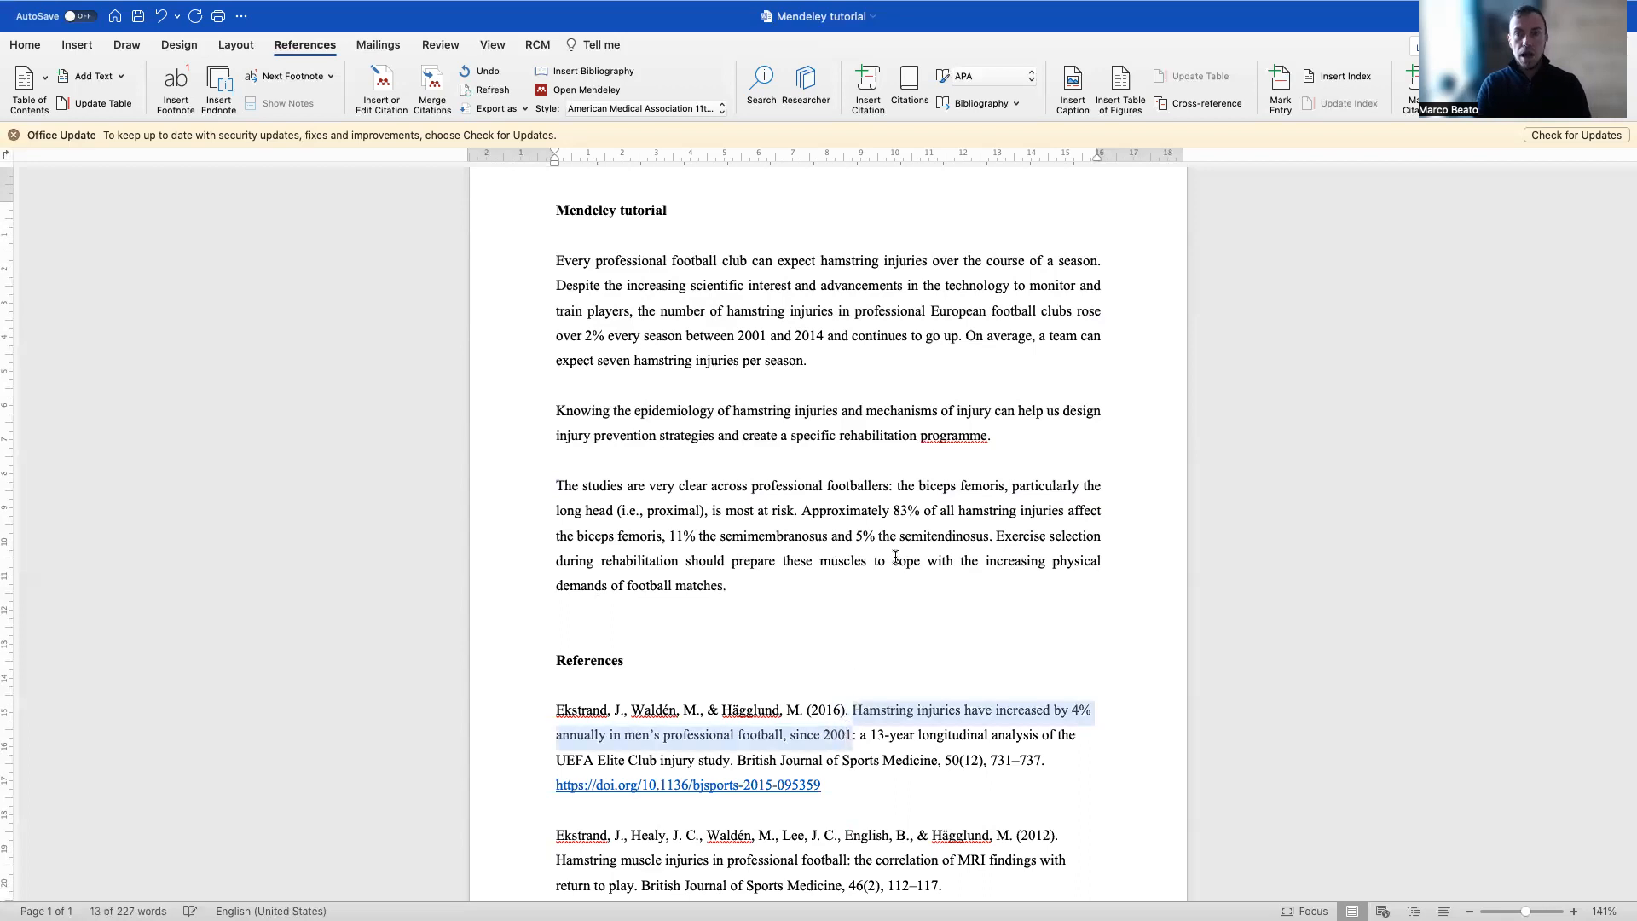
left_click(1008, 387)
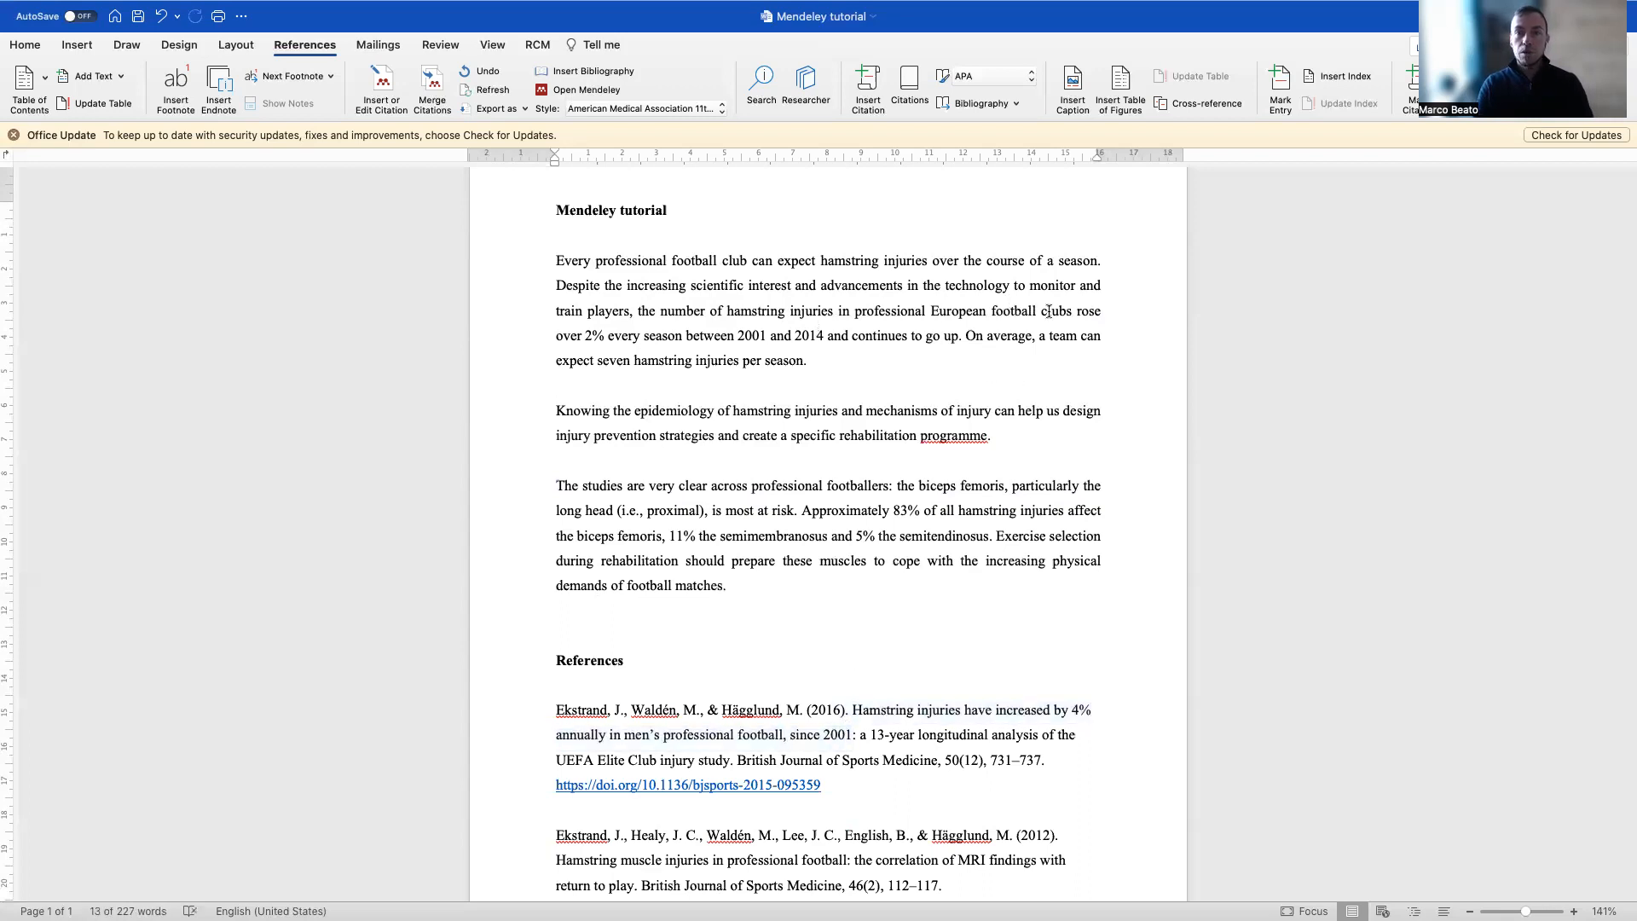
left_click(961, 337)
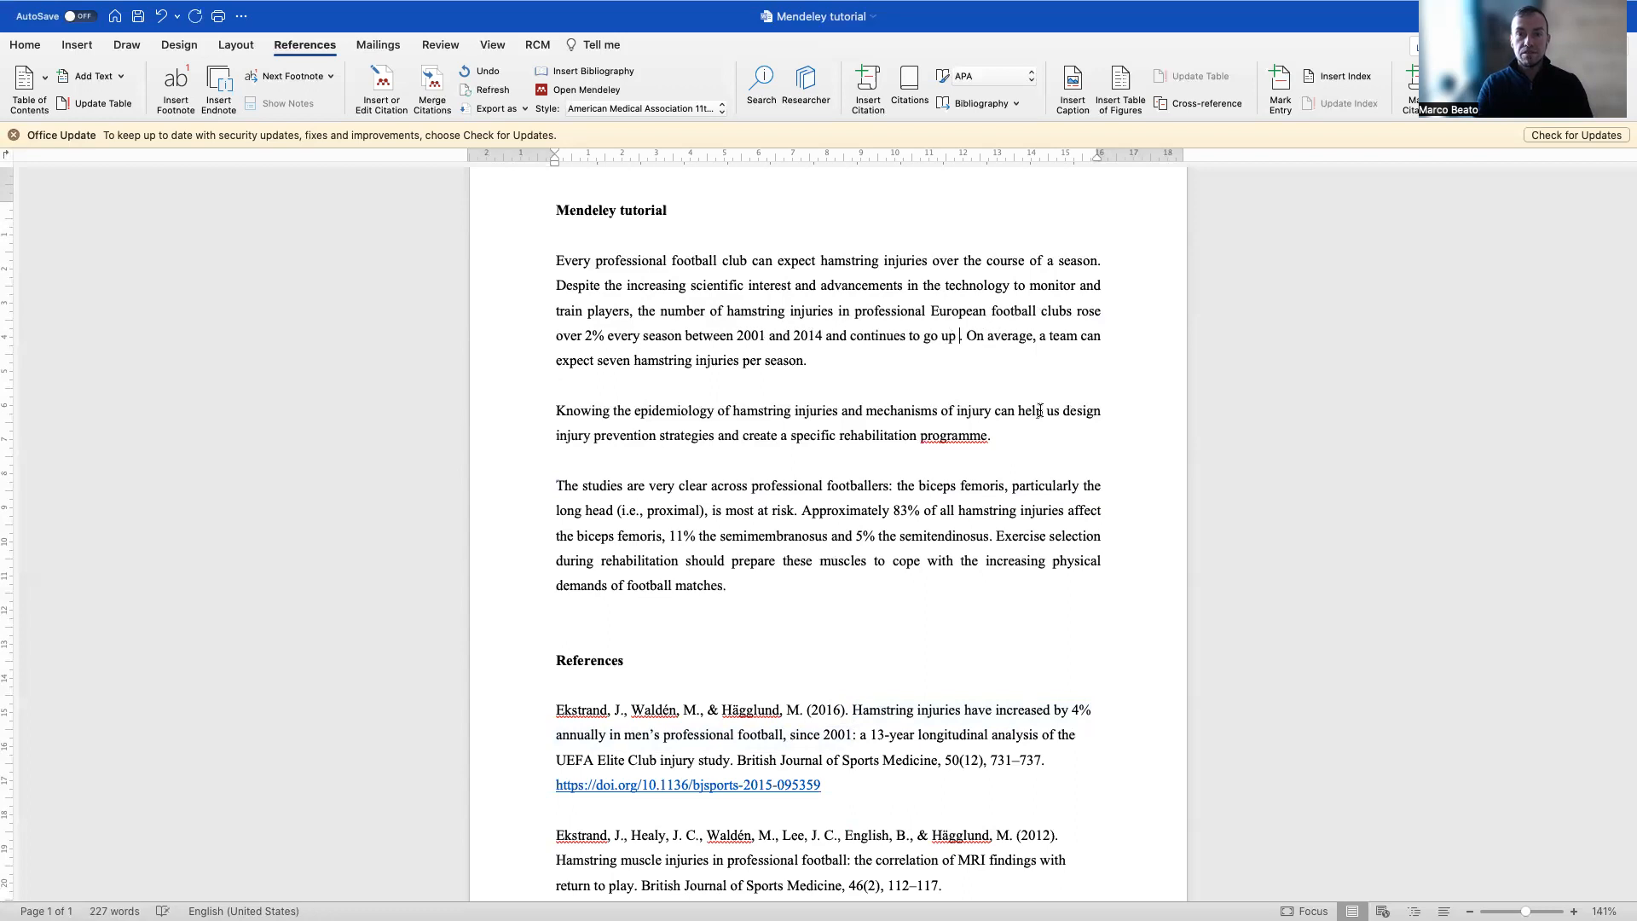
left_click(378, 81)
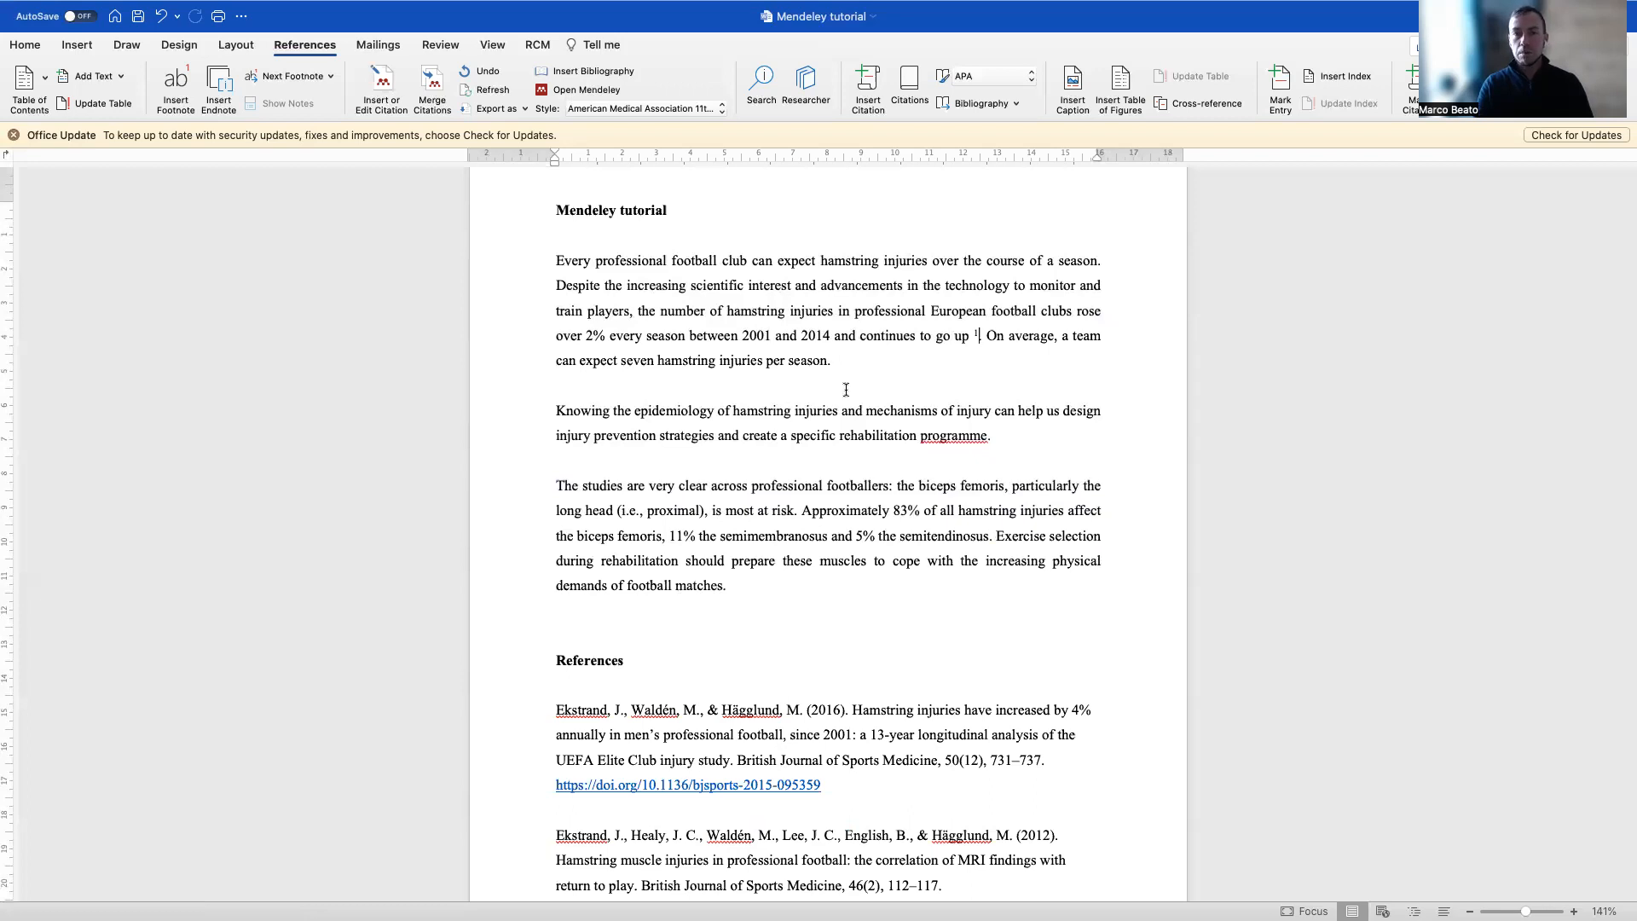
scroll(856, 356, "down", 3)
scroll(856, 356, "up", 1)
left_click_drag(1010, 270, 943, 263)
left_click(951, 297)
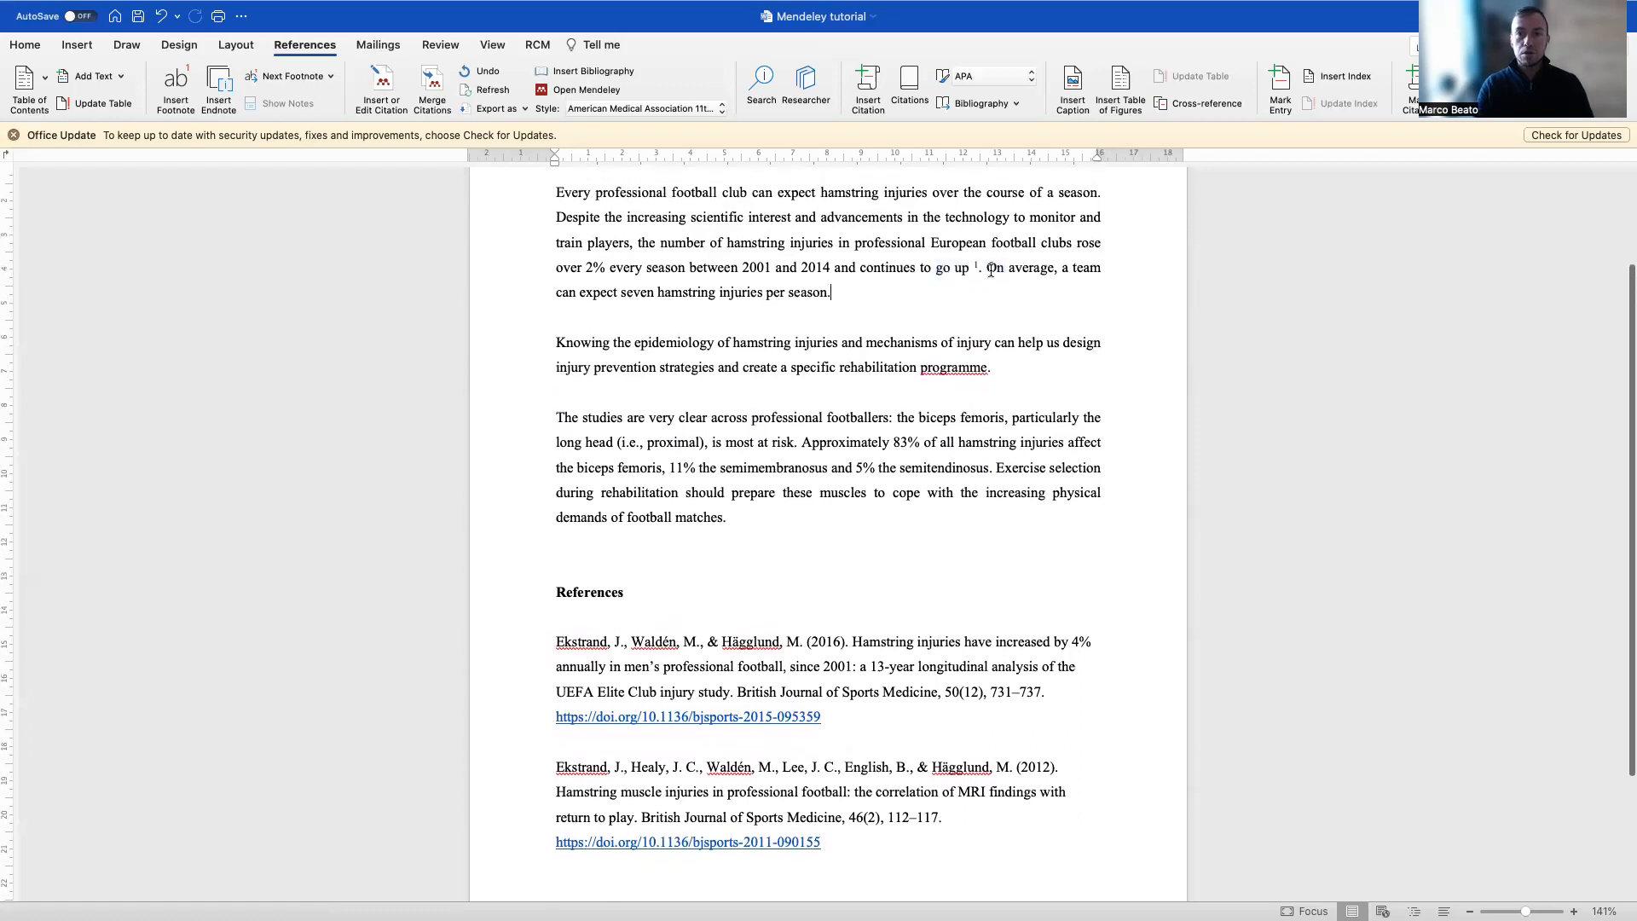
- Insert a Mendeley citation after "semitendinosus" for the 2012 article "Hamstring muscle injuries in professional football: the correlation of MRI findings with return to play"
scroll(1021, 594, "down", 3)
left_click_drag(556, 683, 633, 701)
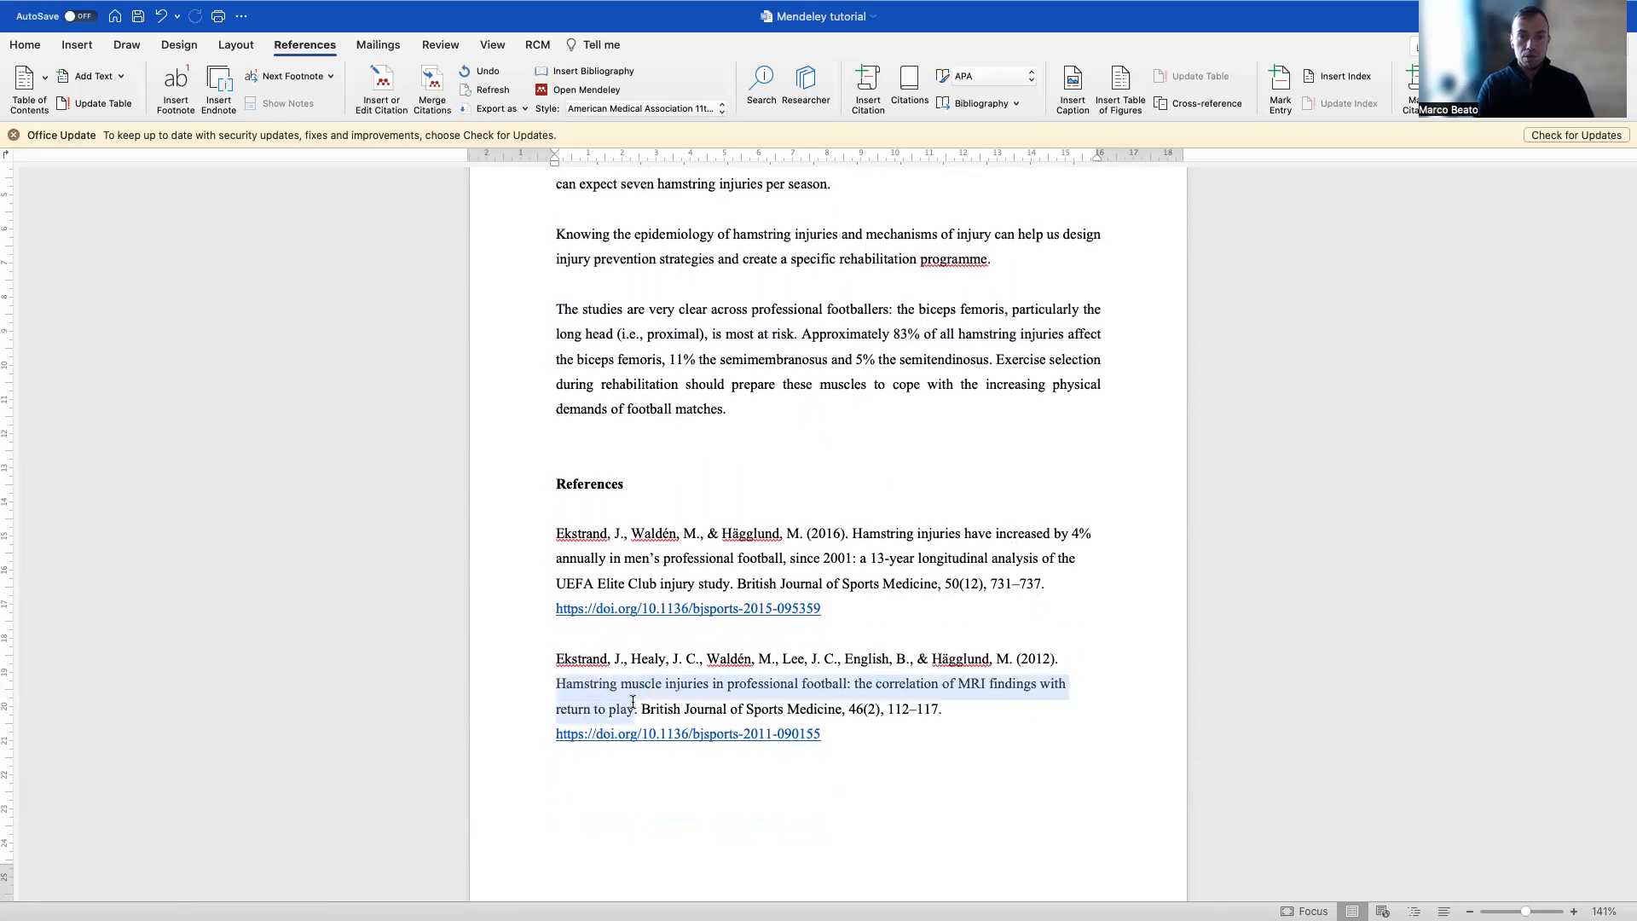
left_click(818, 464)
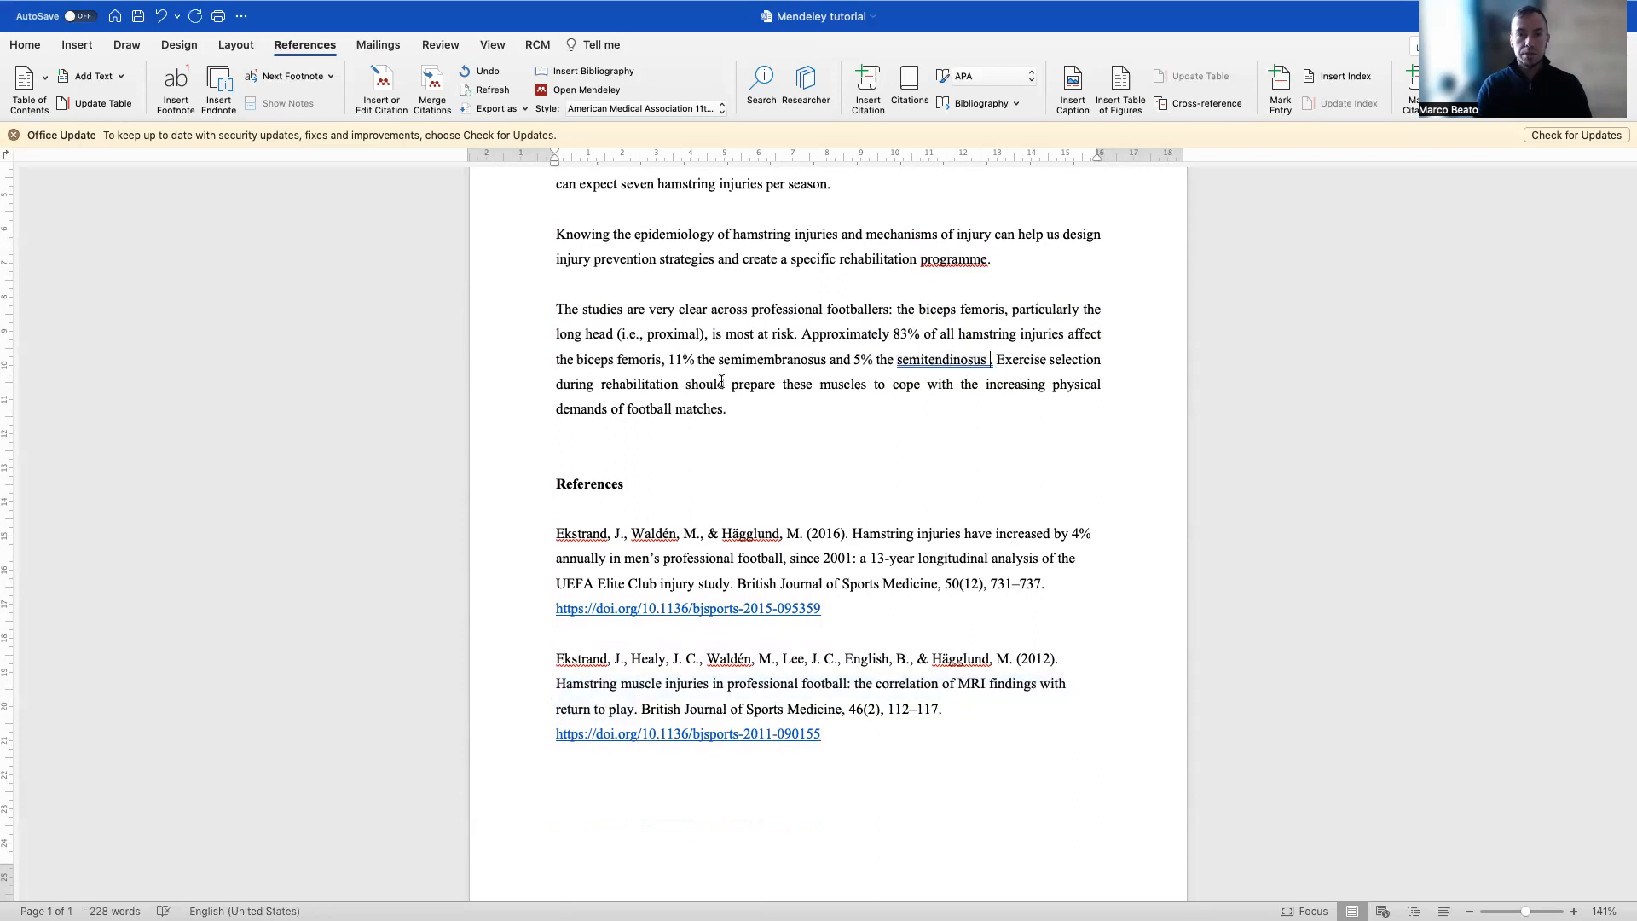
left_click(386, 92)
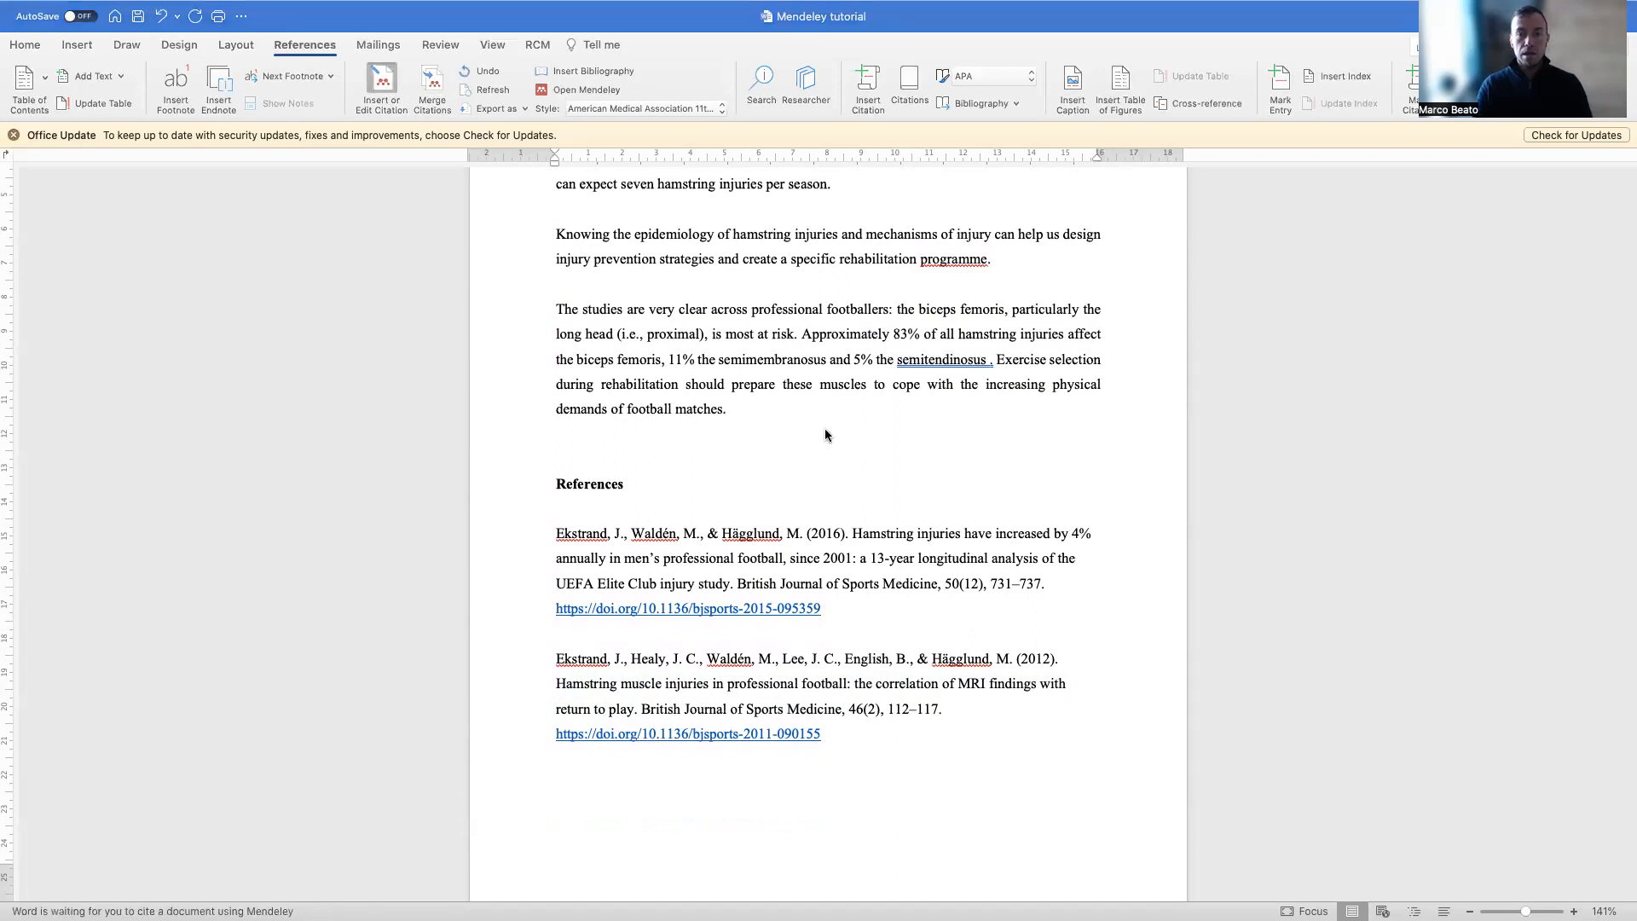
left_click(952, 441)
- Delete both hand-typed entries below the References heading
scroll(942, 456, "up", 1)
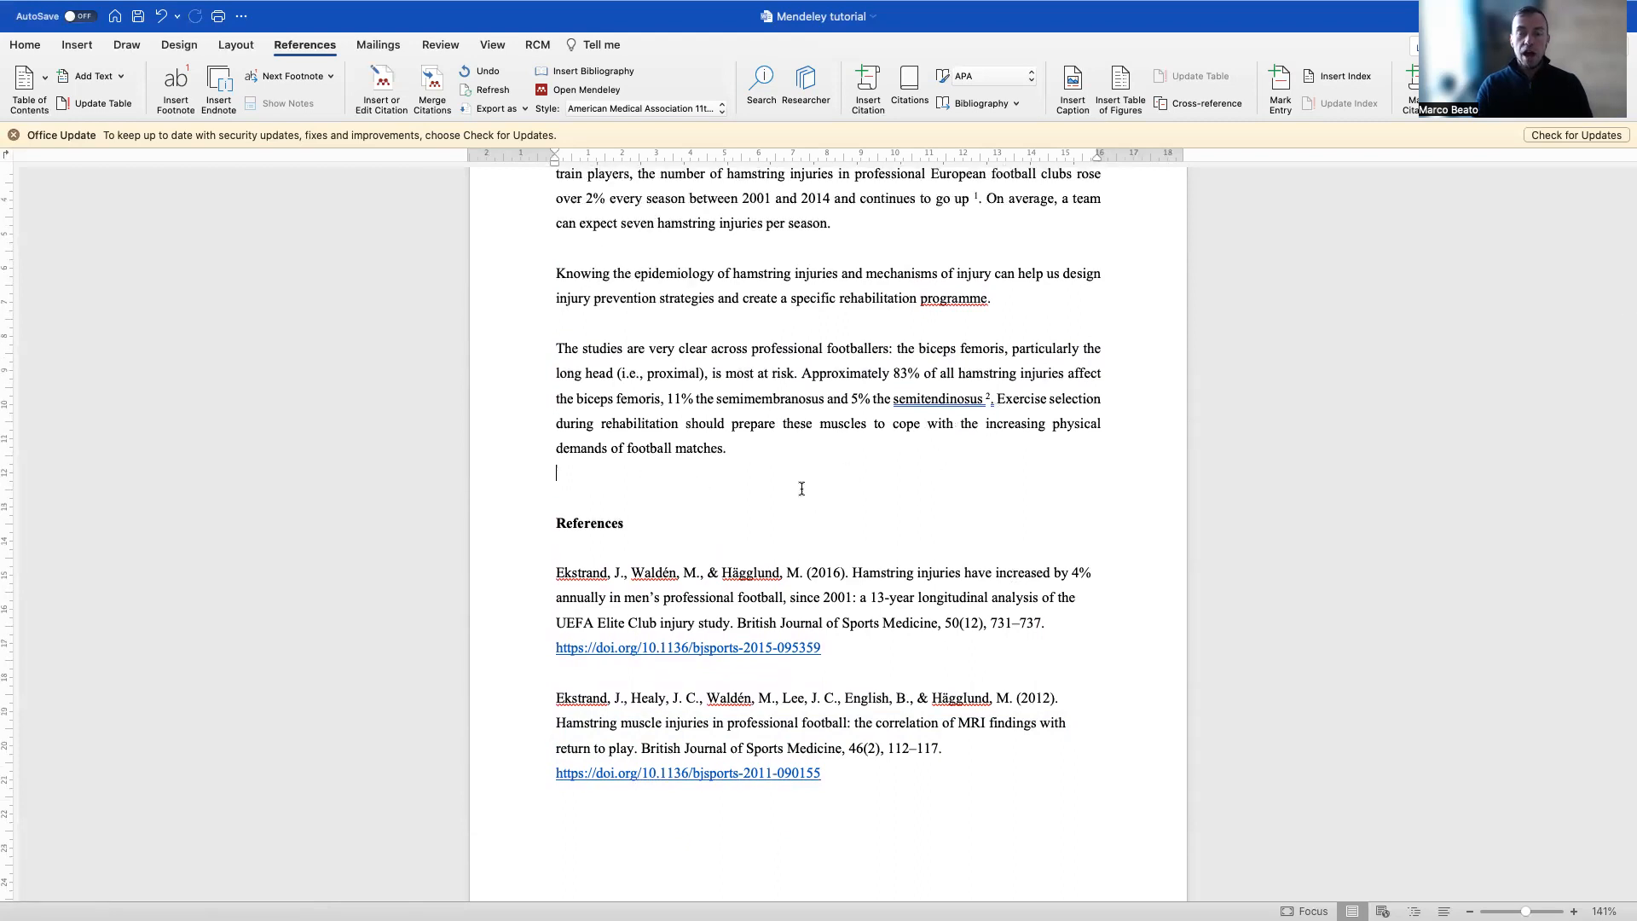
left_click_drag(850, 769, 542, 586)
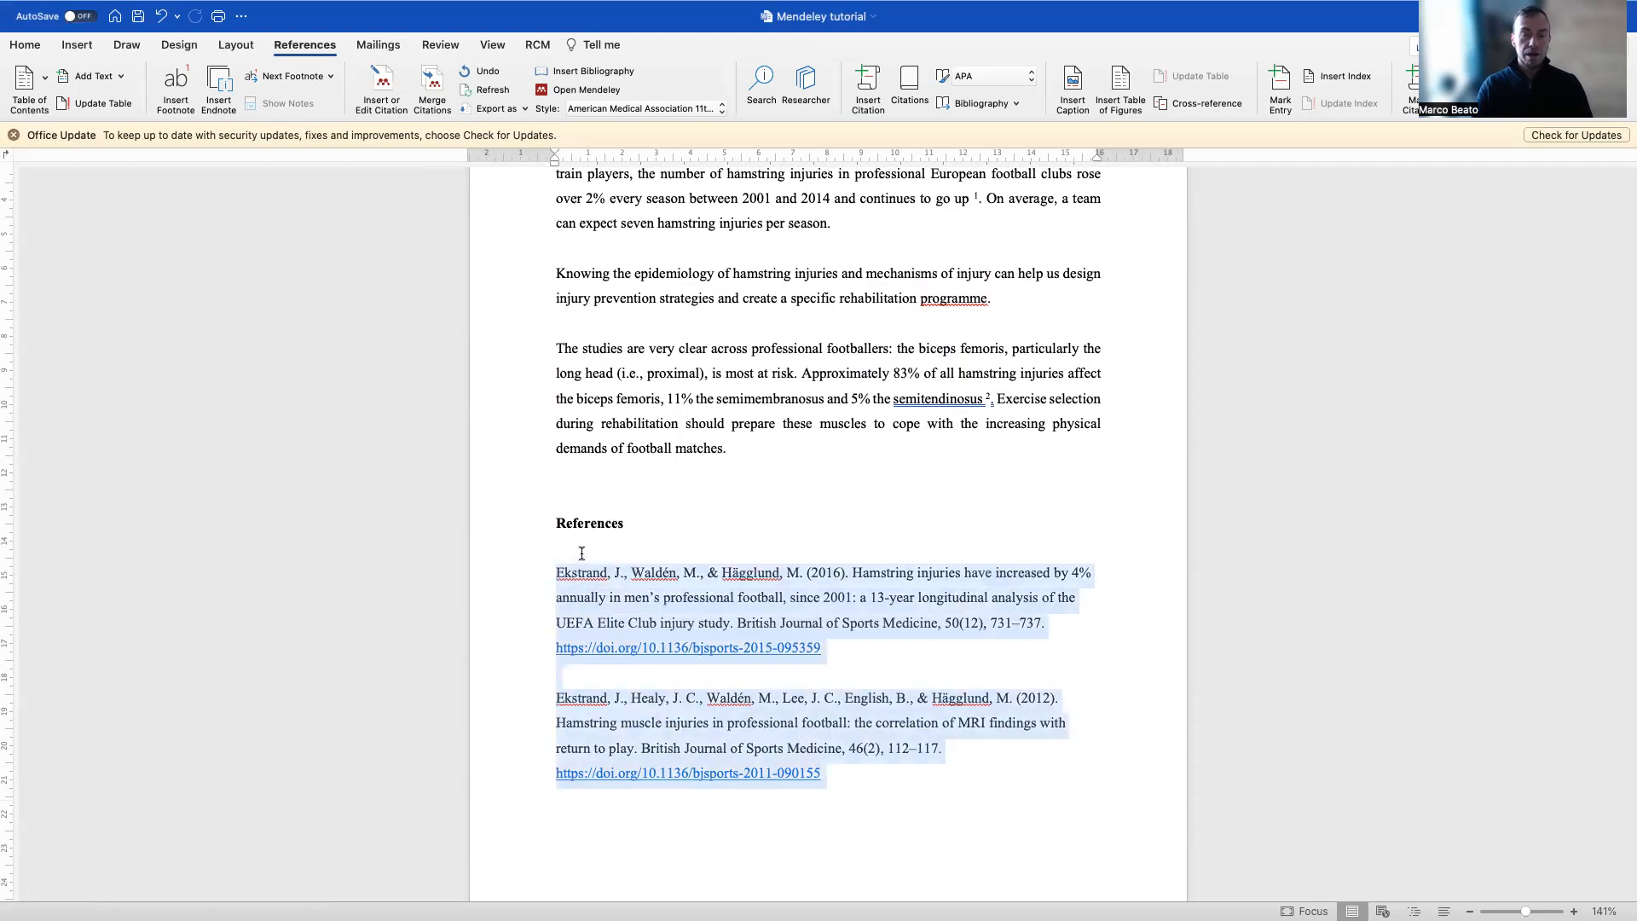
key("Delete")
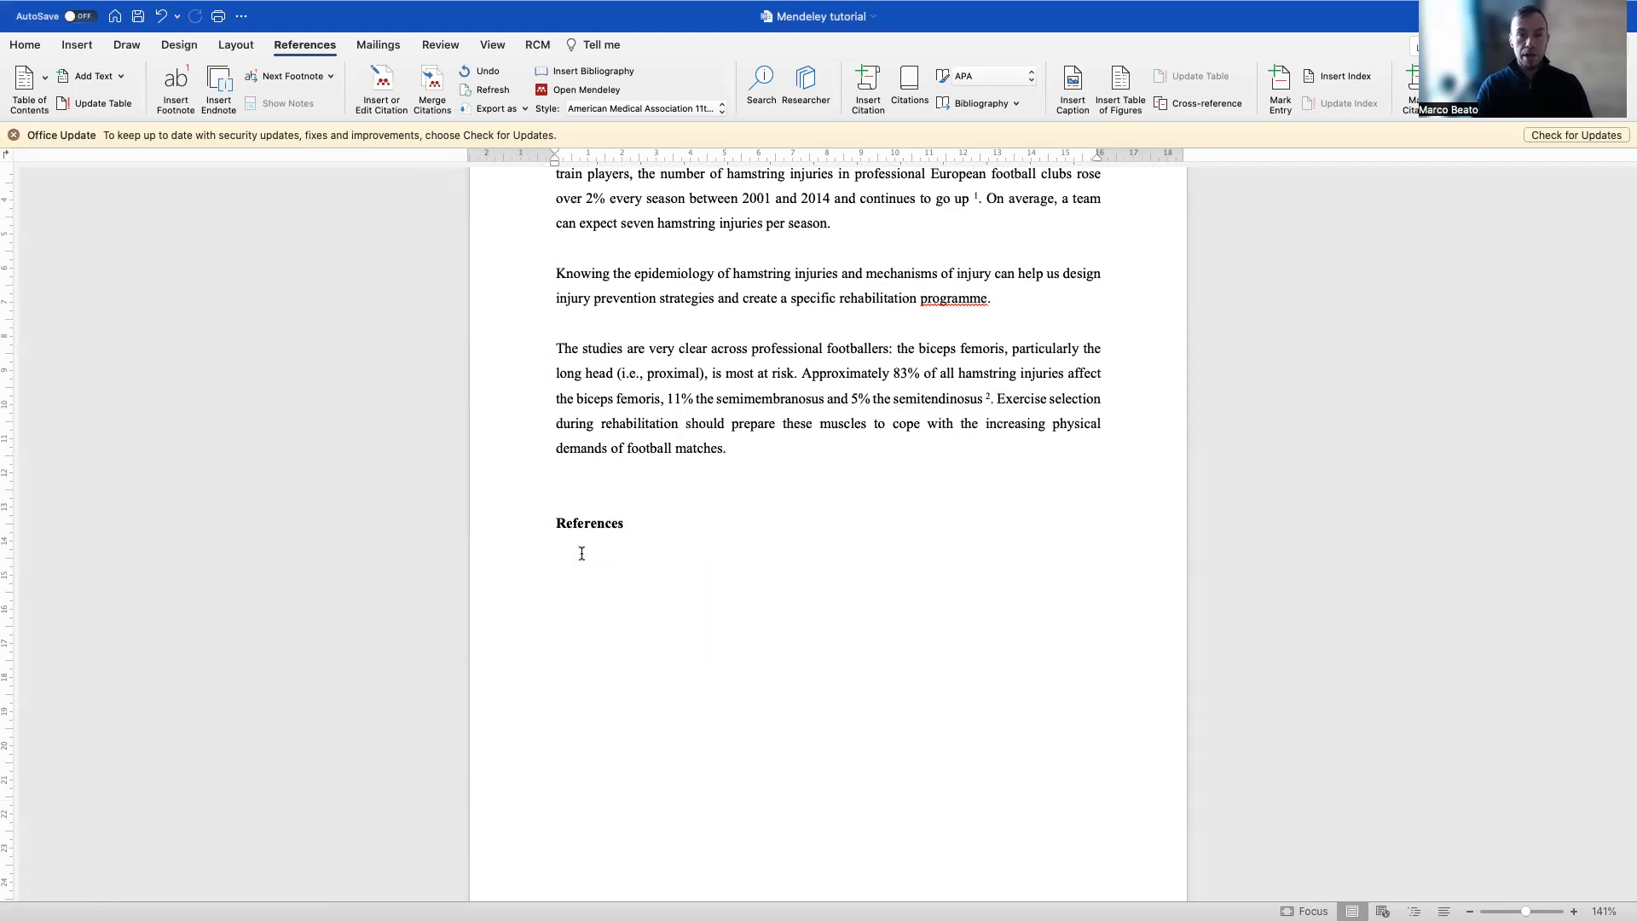
- Insert the Mendeley bibliography below the References heading
left_click(581, 553)
left_click(592, 73)
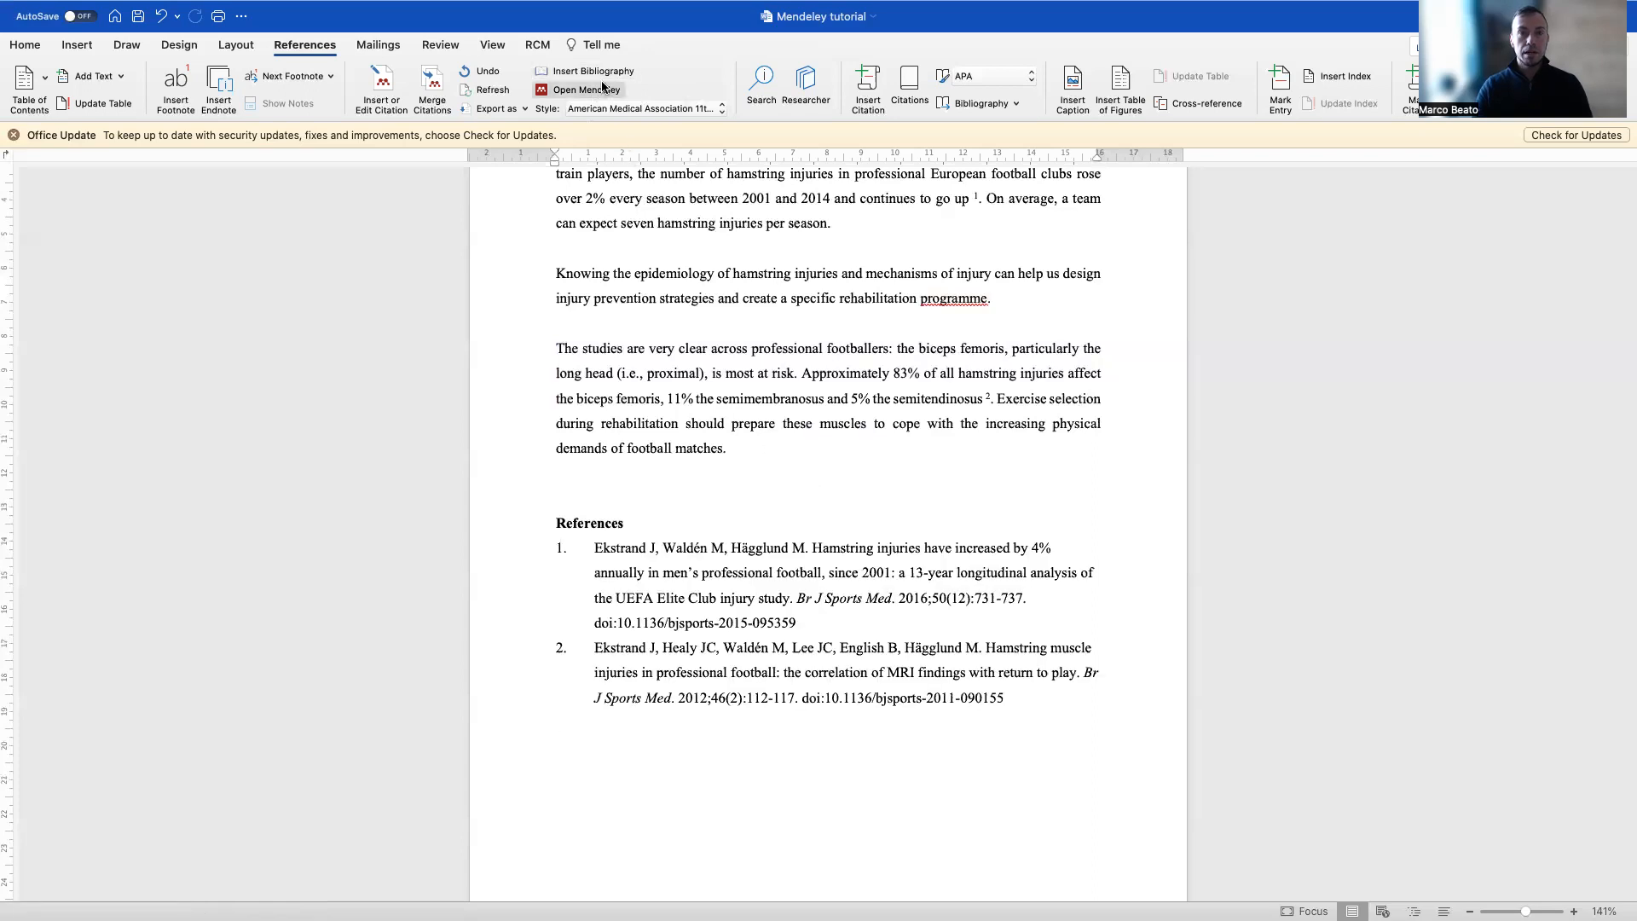
left_click_drag(1022, 693, 578, 544)
left_click(890, 773)
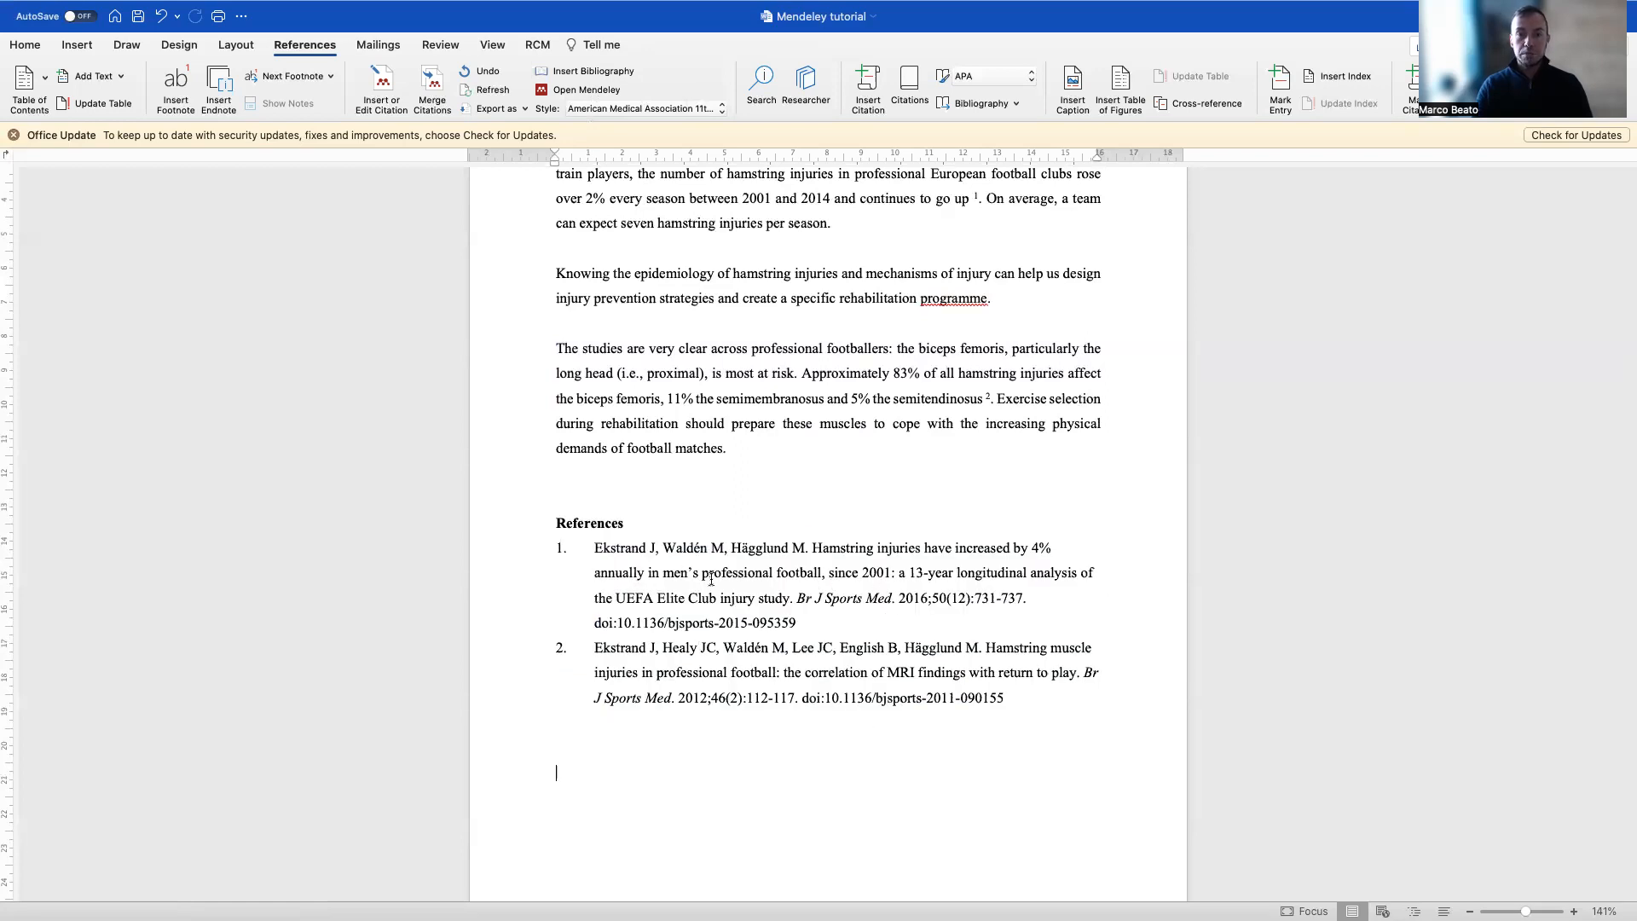
- Change the Mendeley citation style to European Journal of Sport Science
scroll(733, 589, "up", 2)
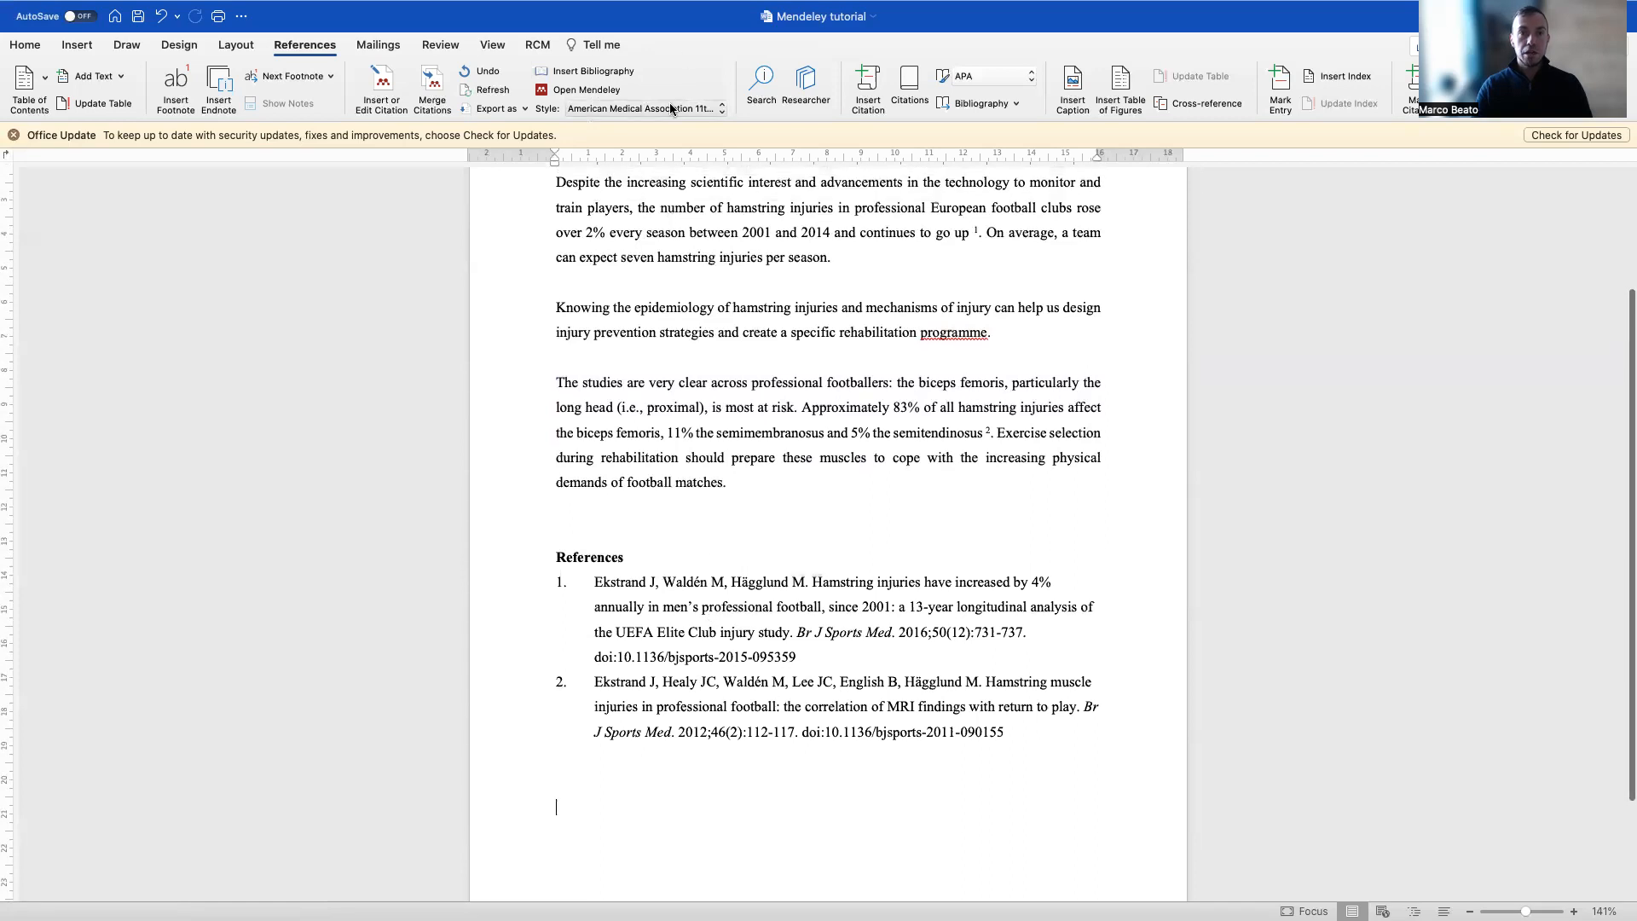
scroll(747, 292, "up", 2)
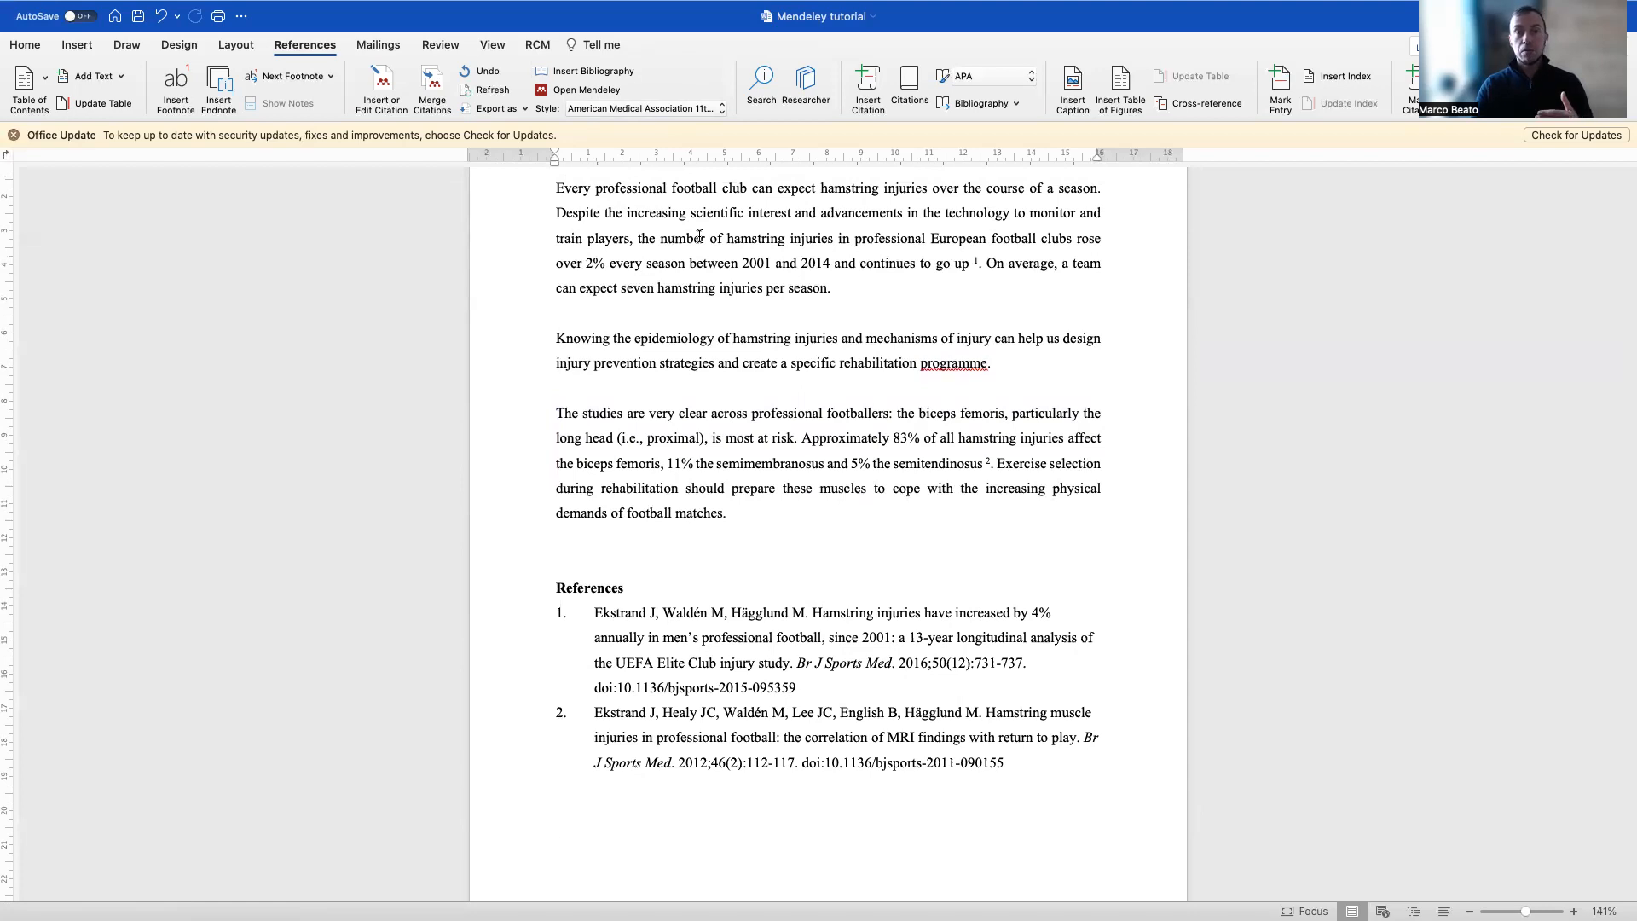
left_click(696, 109)
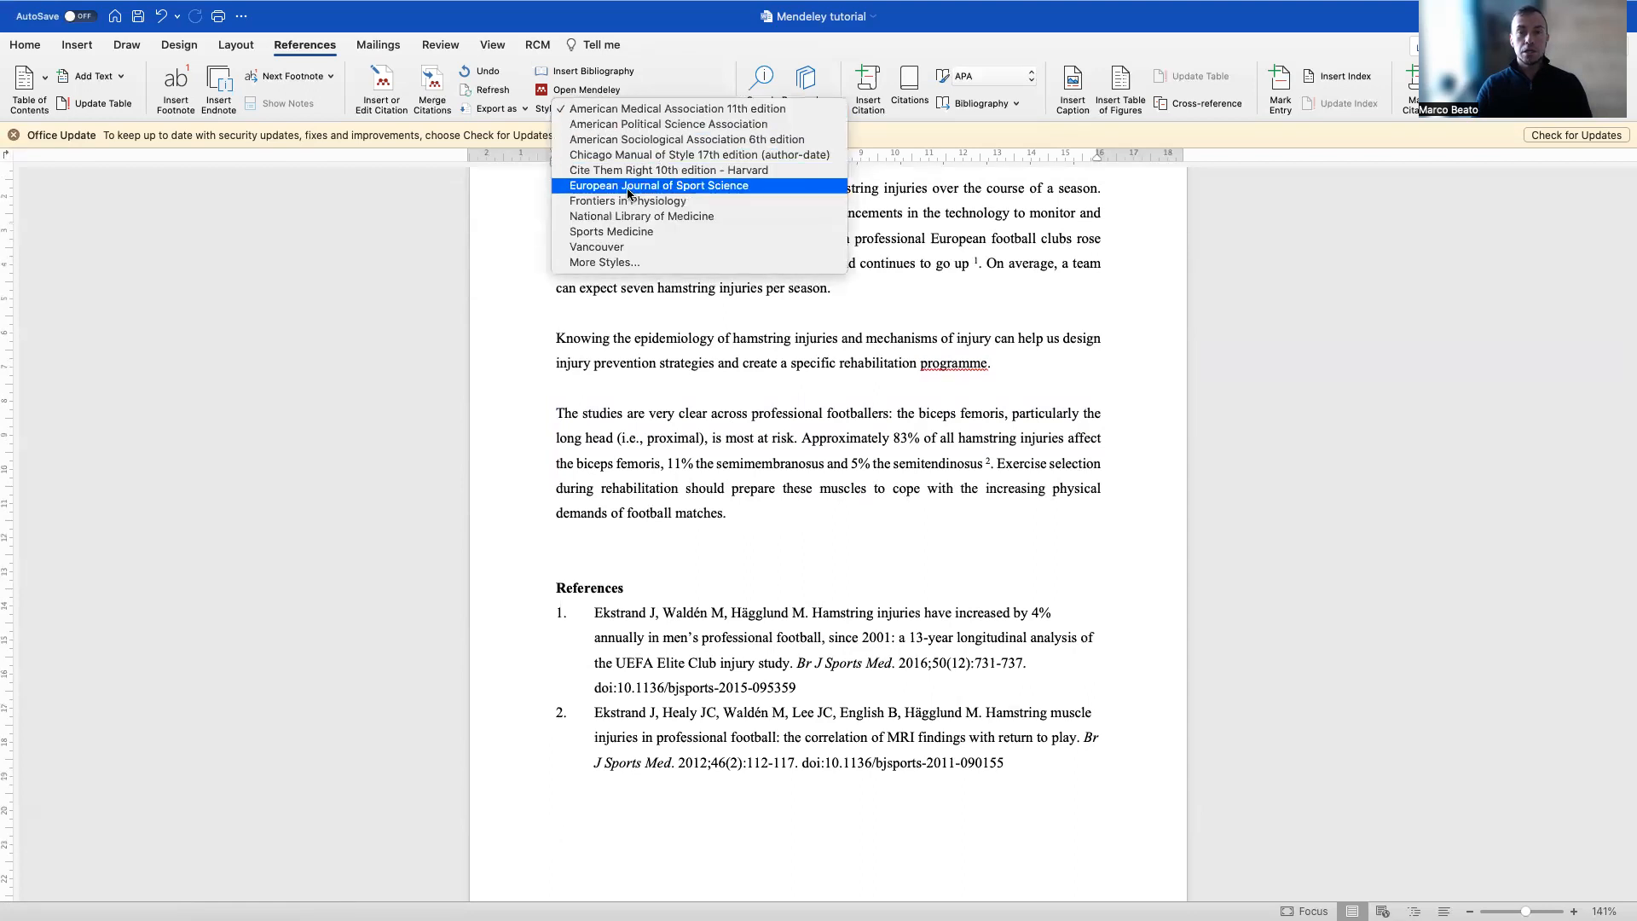
left_click(651, 186)
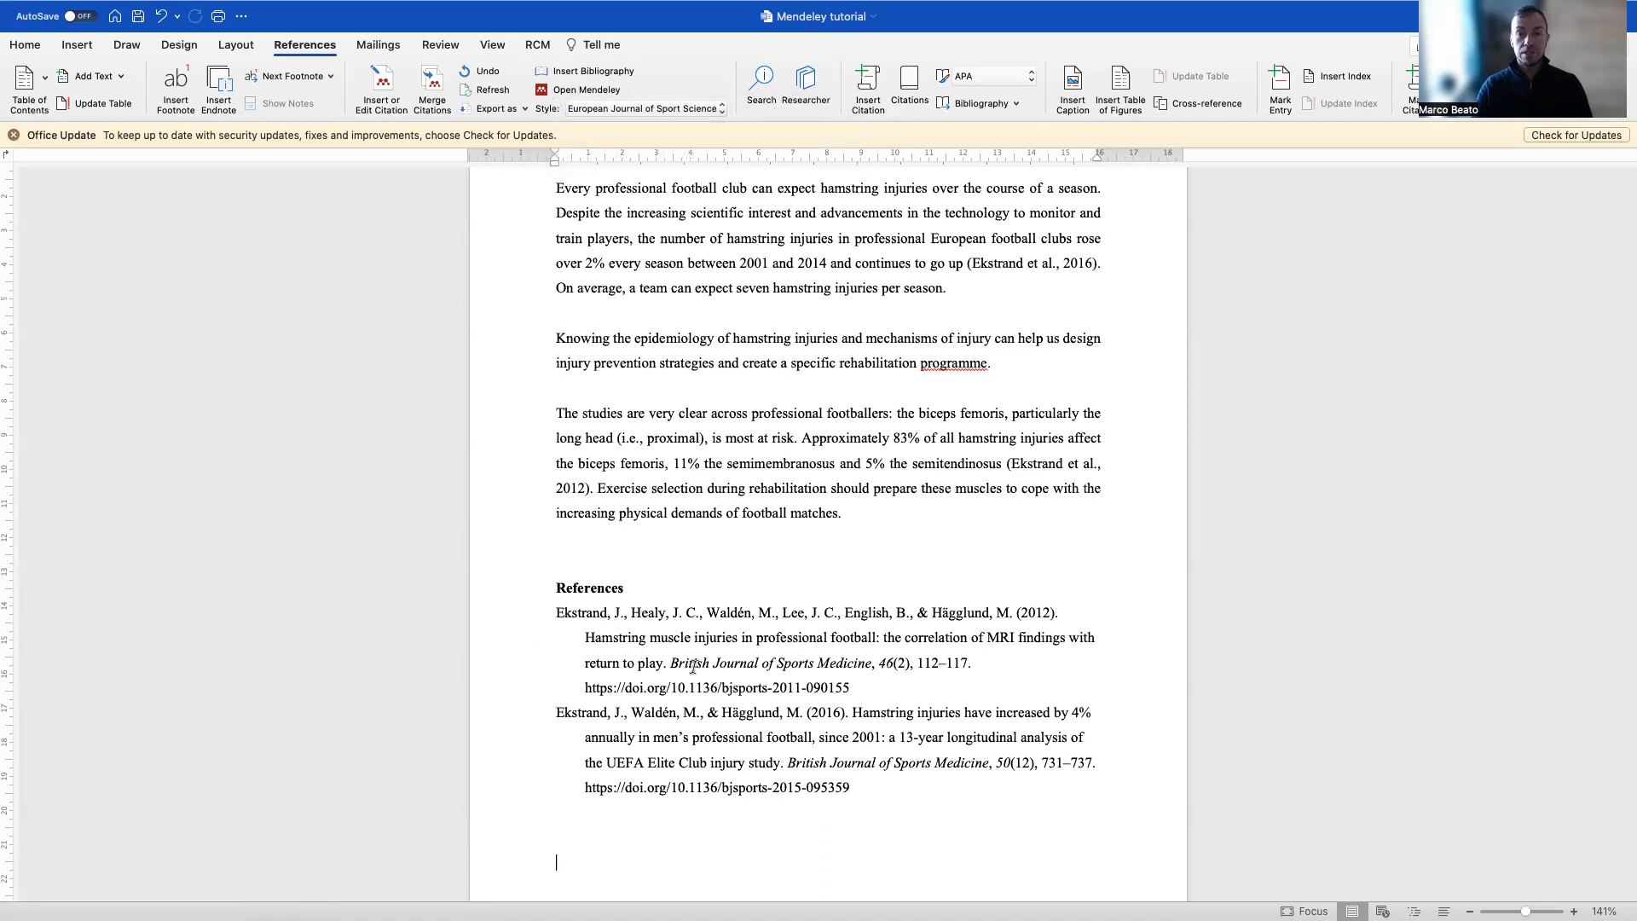
- Examine how the citations in the first and third paragraphs are formatted in the current style
scroll(878, 457, "up", 1)
left_click_drag(1105, 293, 962, 290)
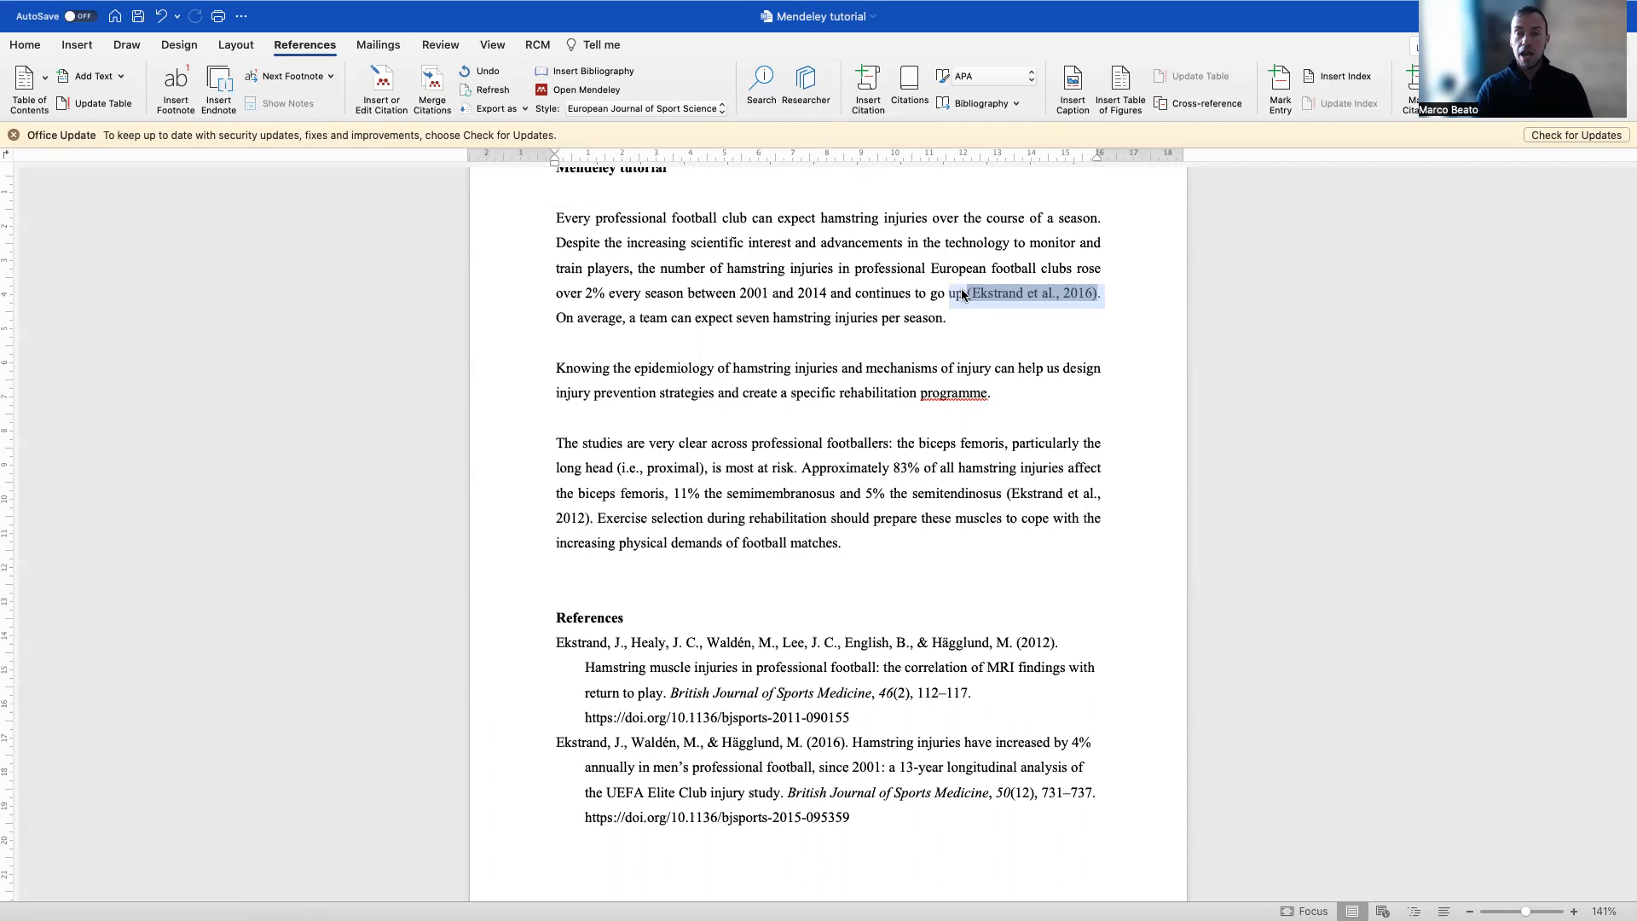
scroll(828, 299, "up", 1)
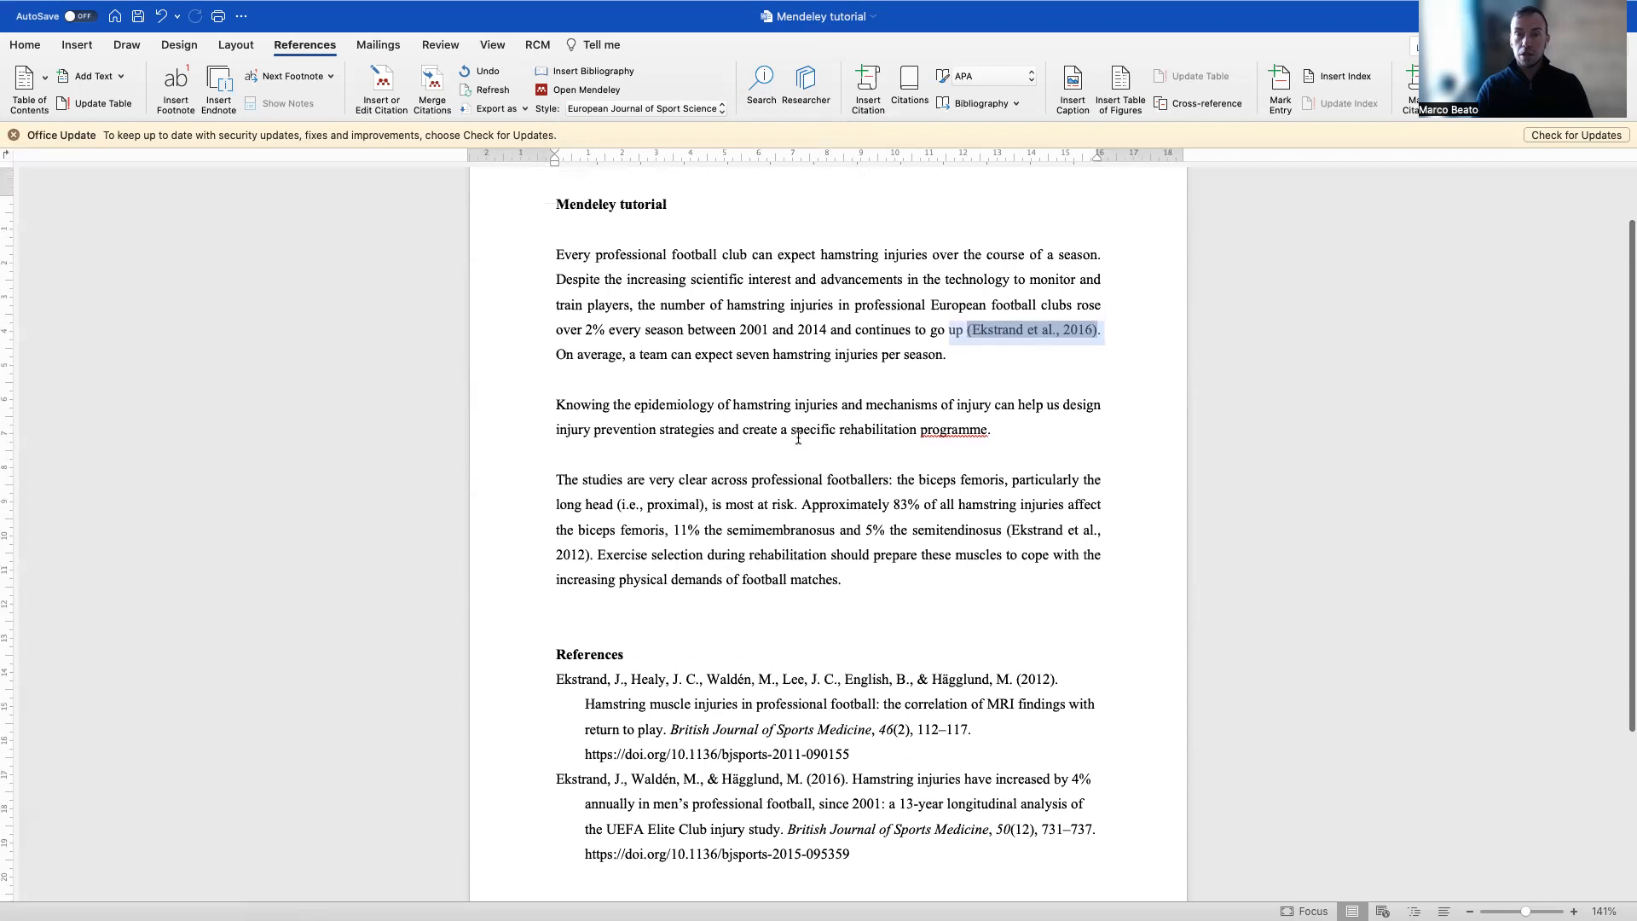
left_click(1021, 372)
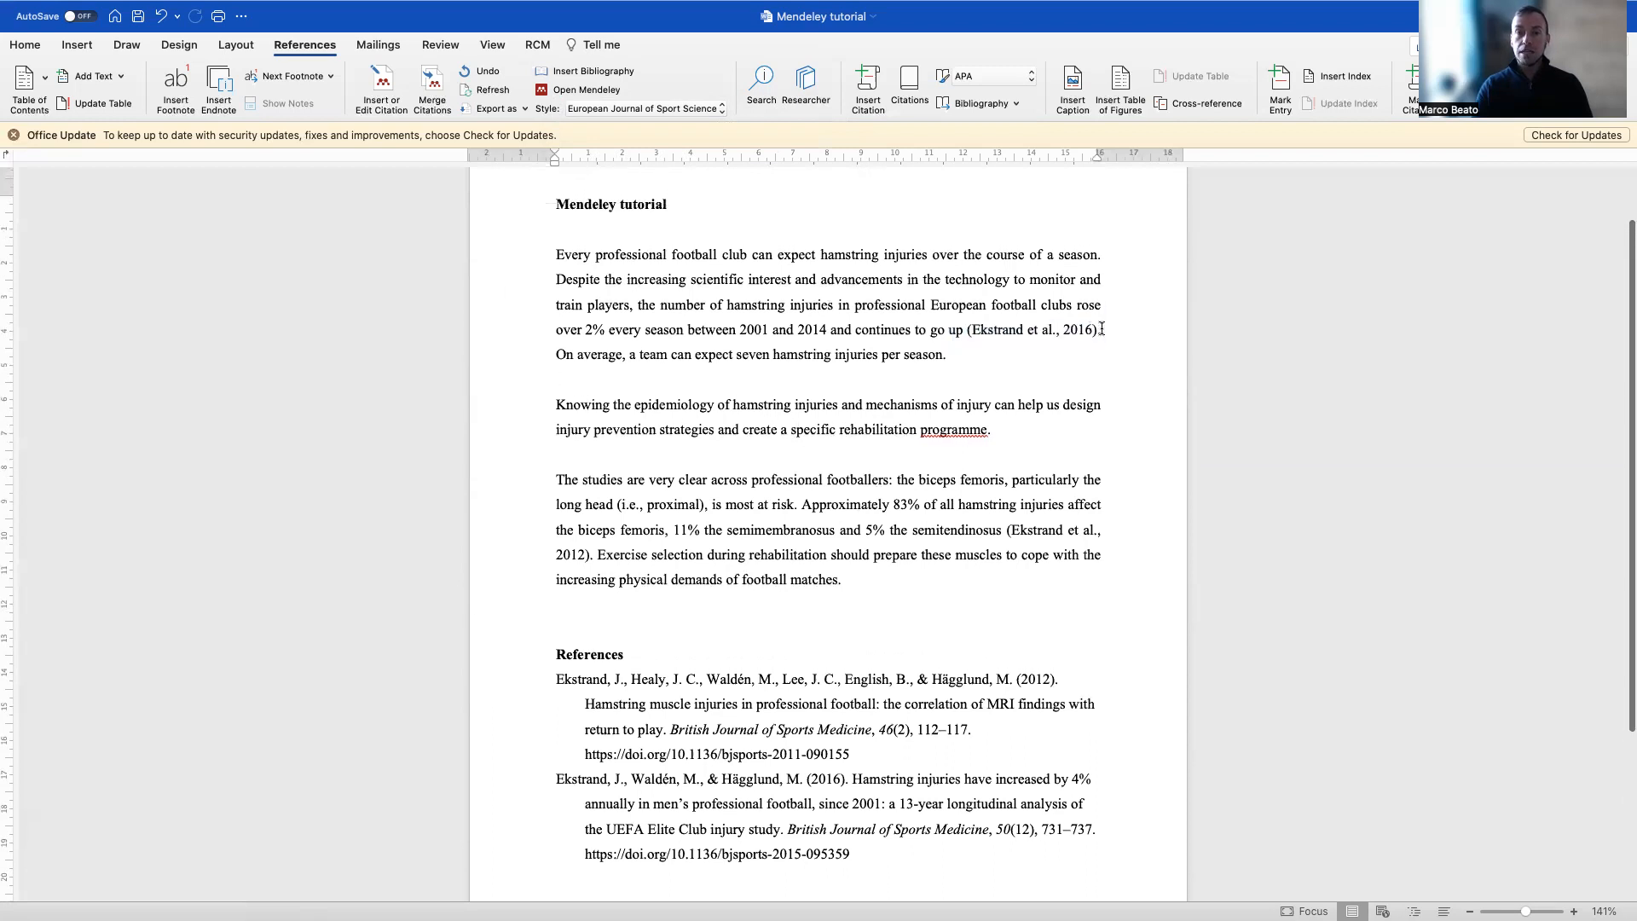
left_click_drag(1105, 328, 968, 334)
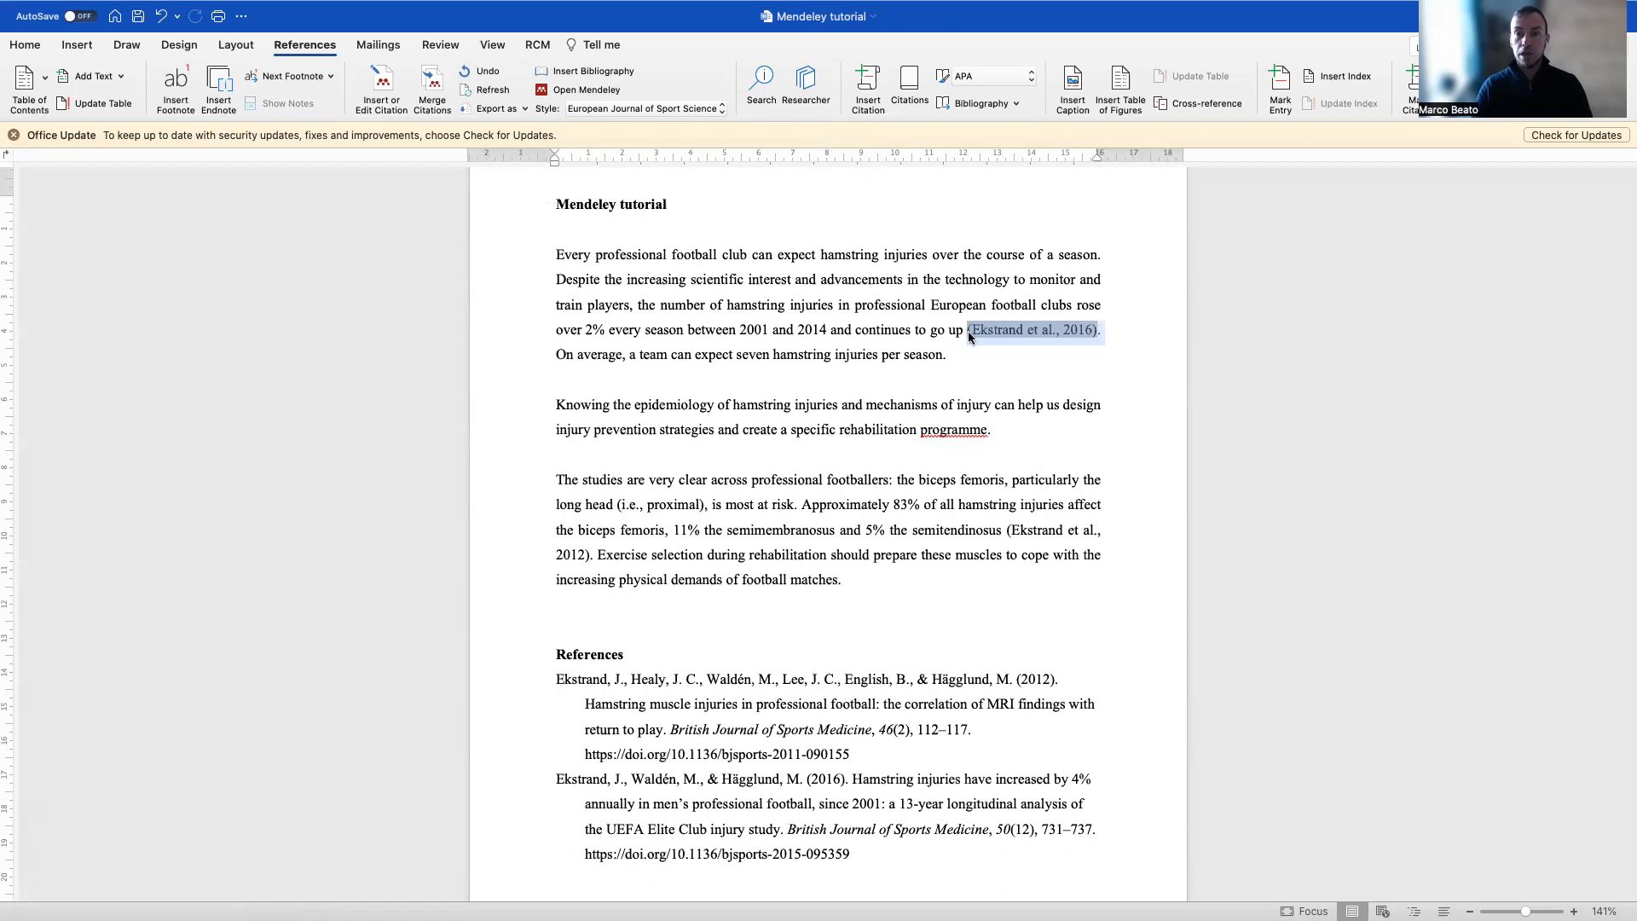
left_click(1031, 345)
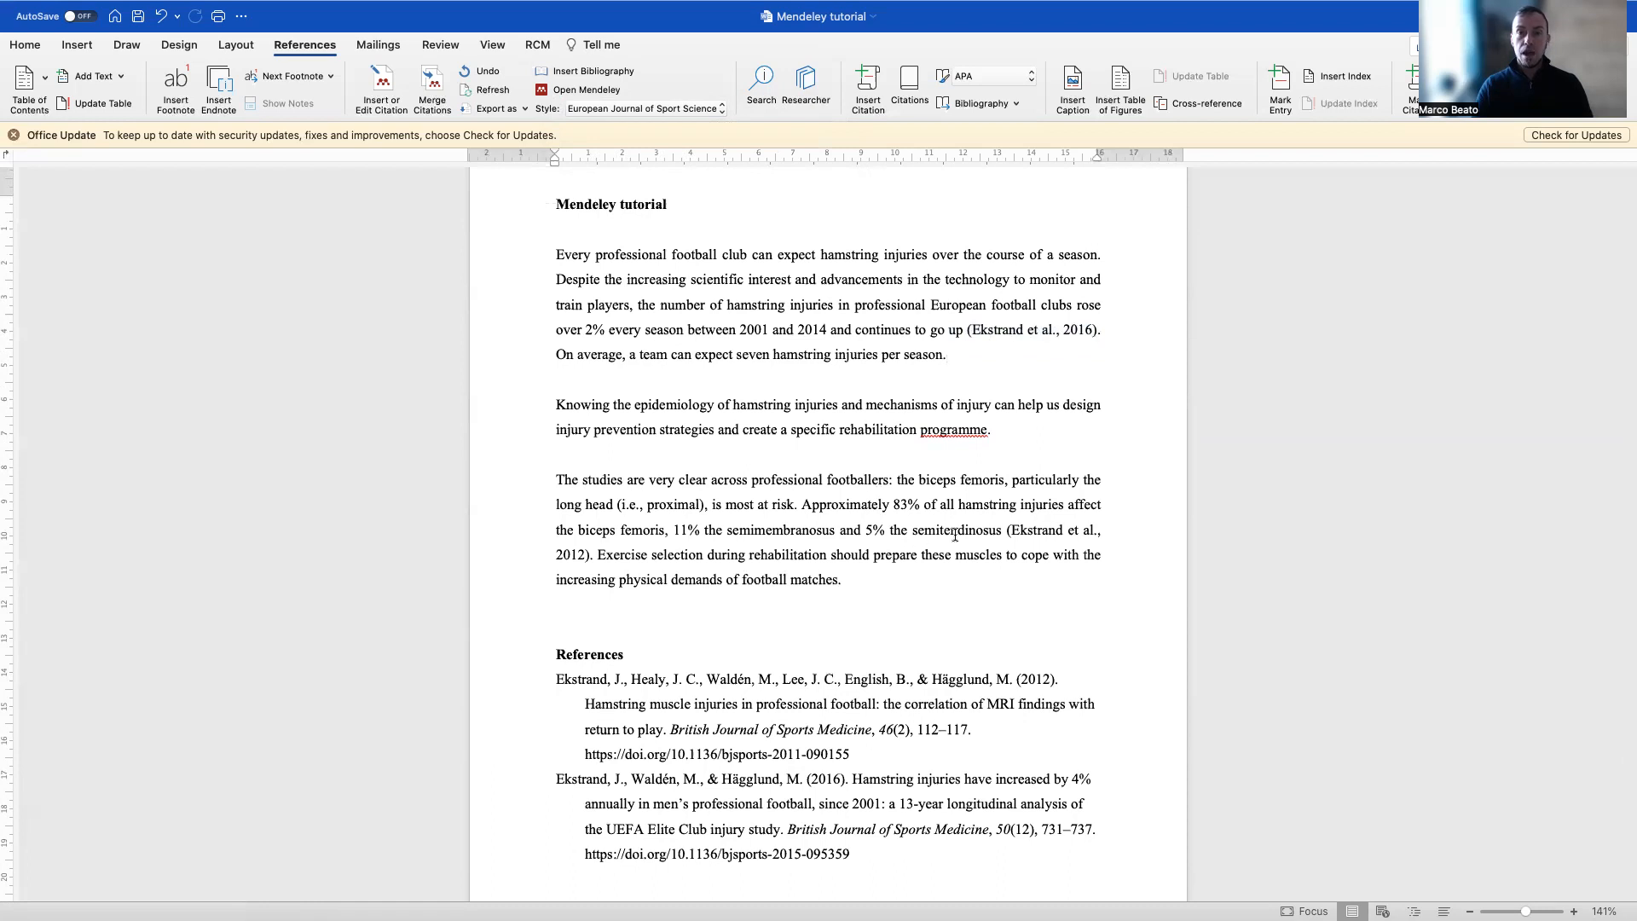
left_click_drag(704, 558, 559, 516)
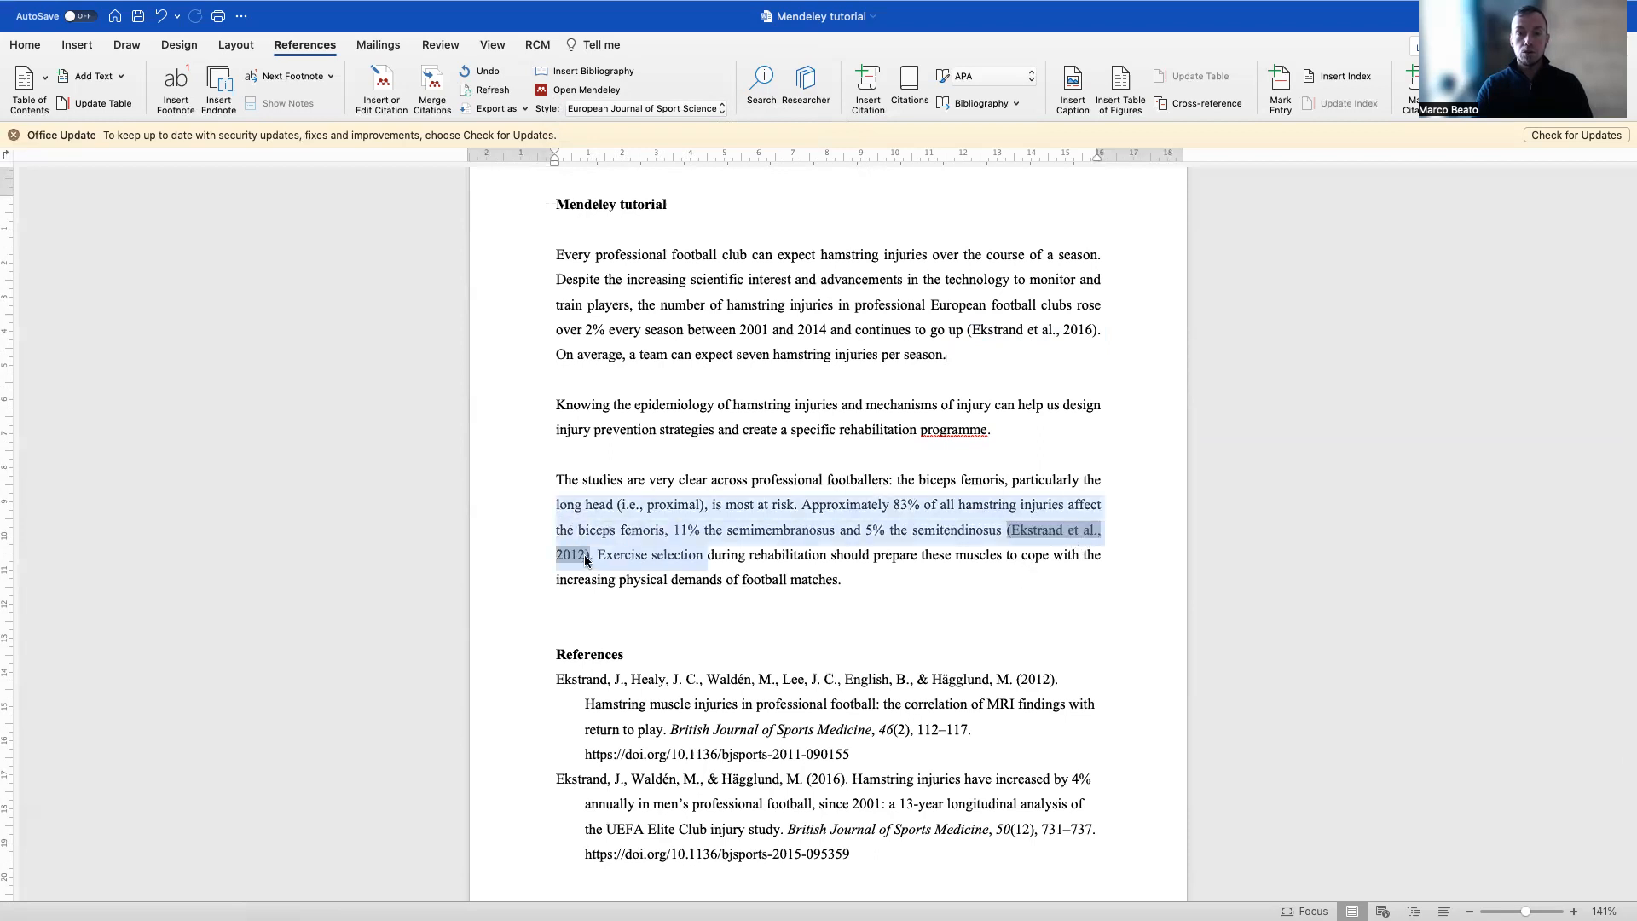
left_click(780, 561)
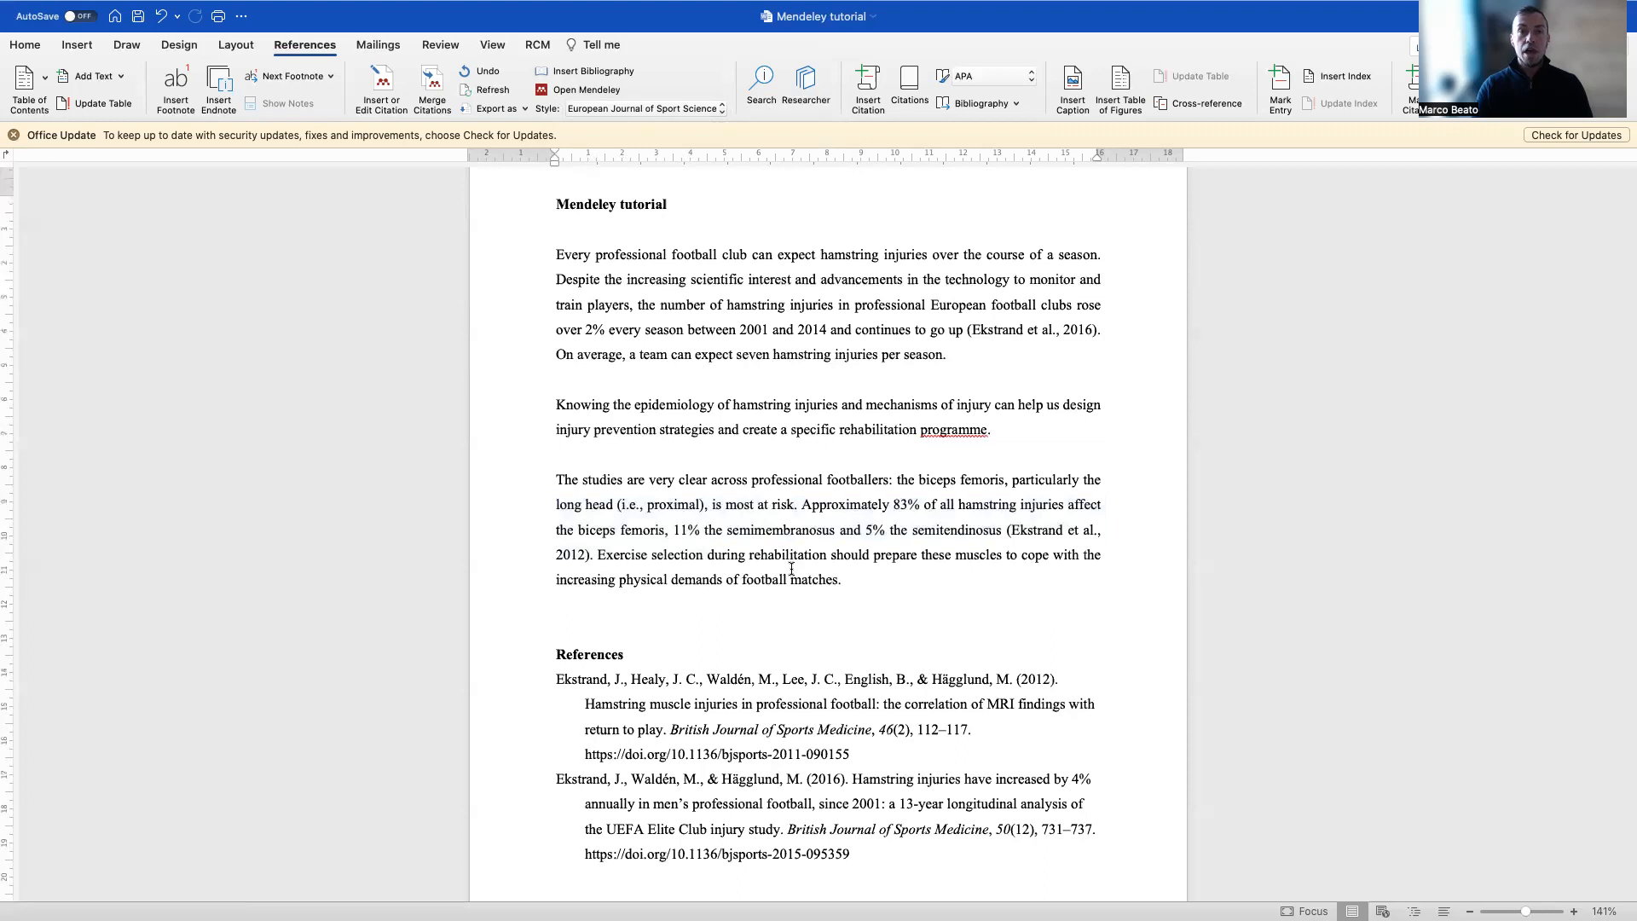
- Change the Mendeley citation style to Sports Medicine and check the citations in the first and third paragraphs
left_click(667, 108)
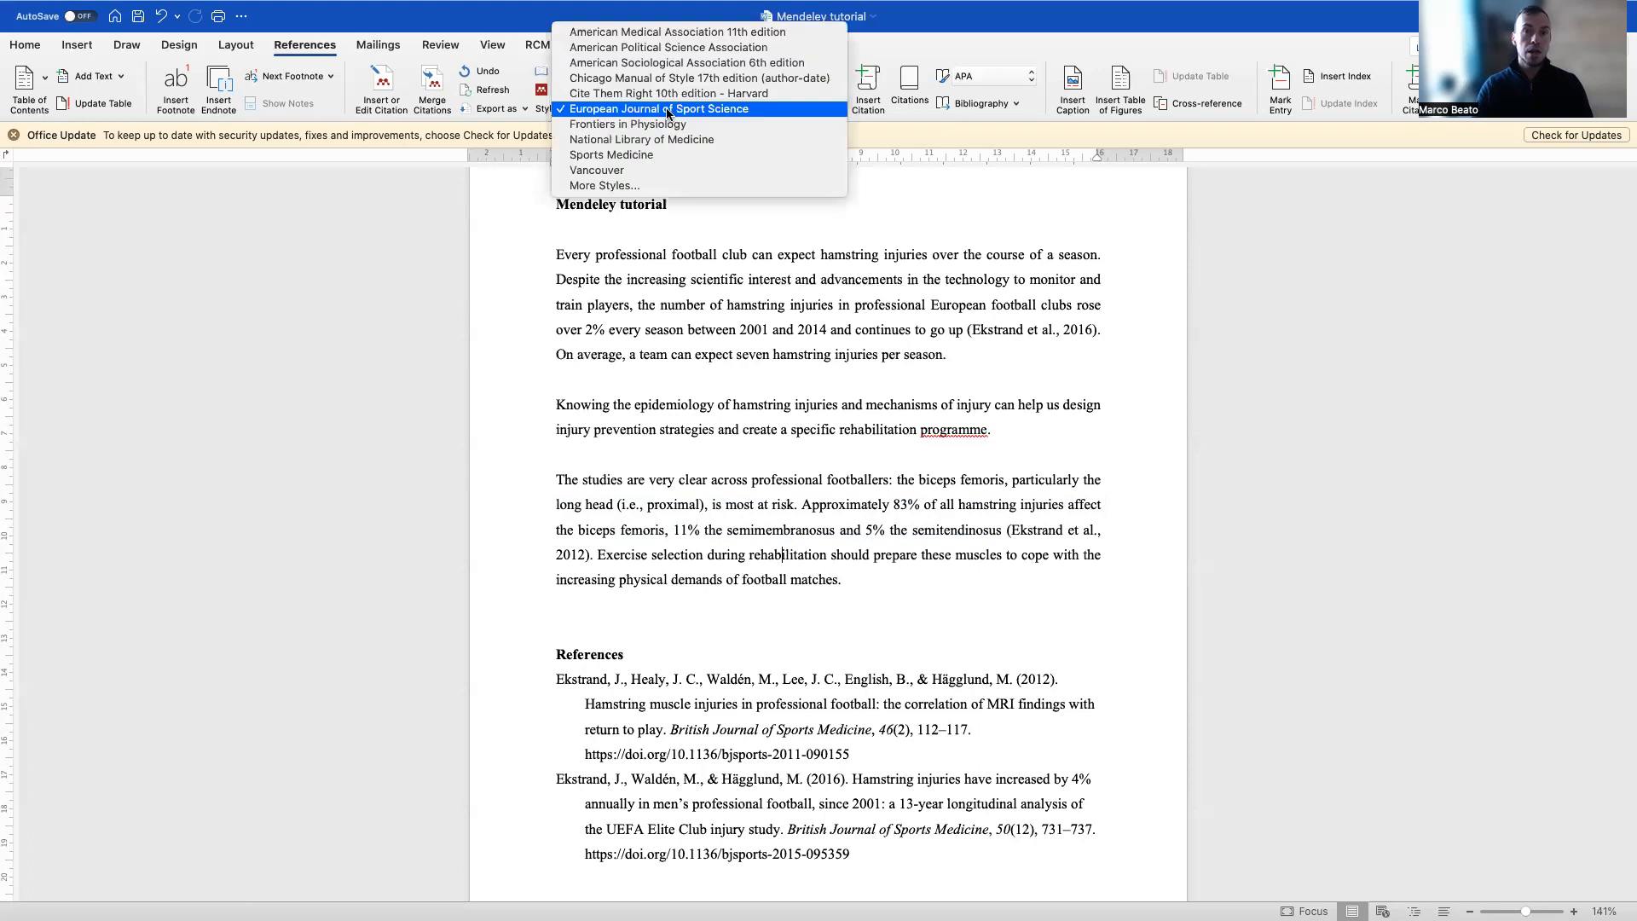
left_click(608, 155)
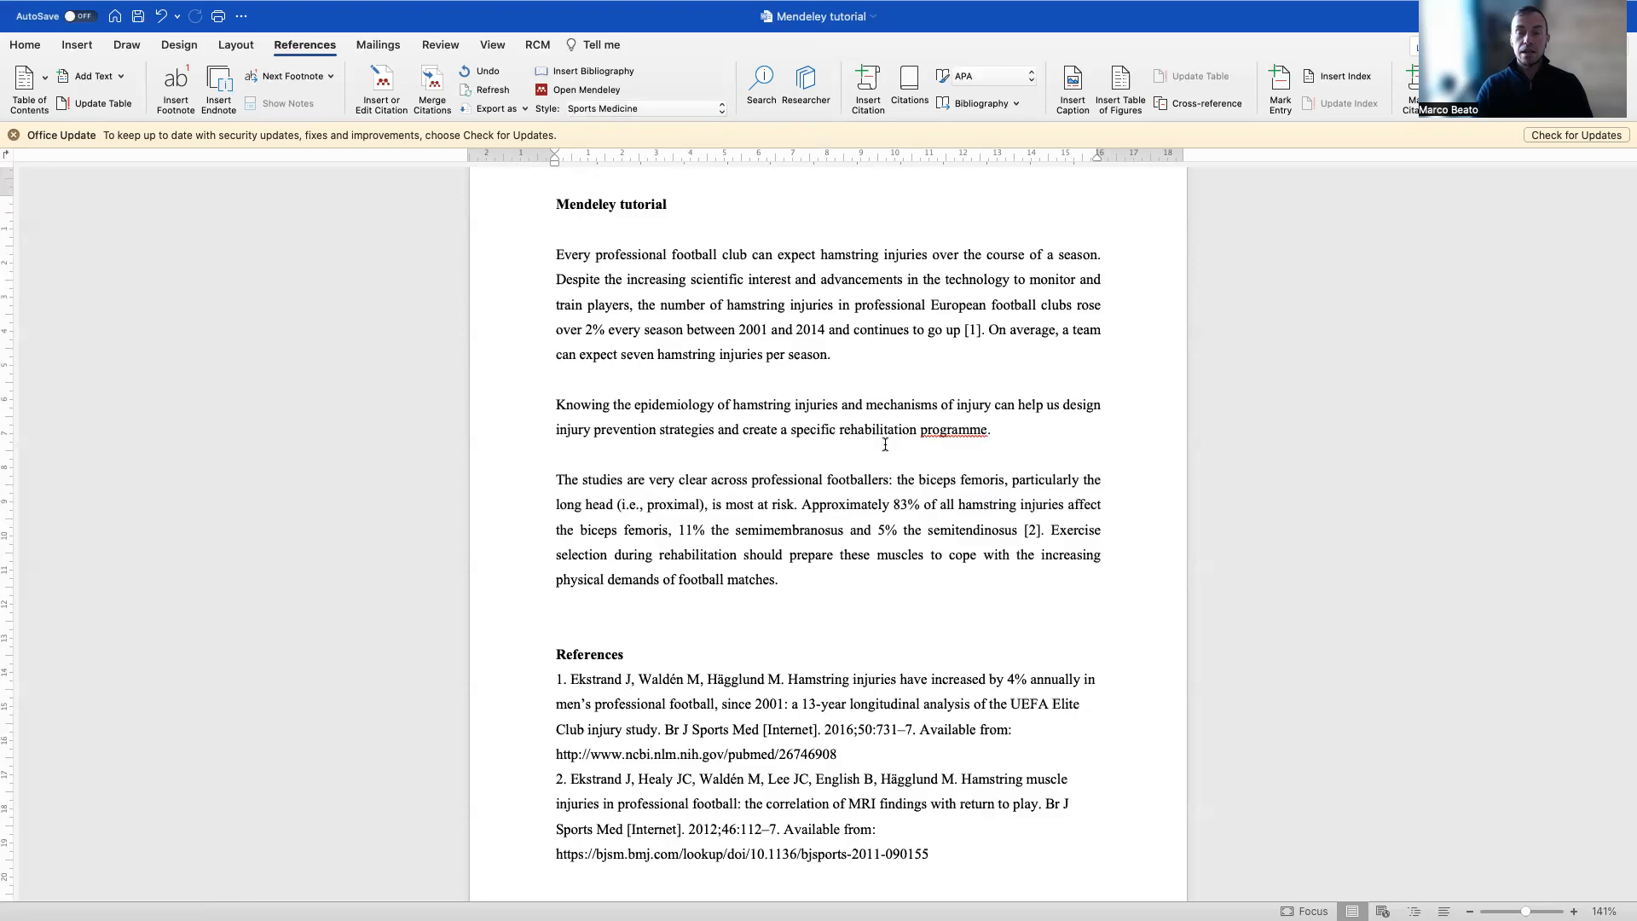
left_click(979, 341)
left_click(1033, 531)
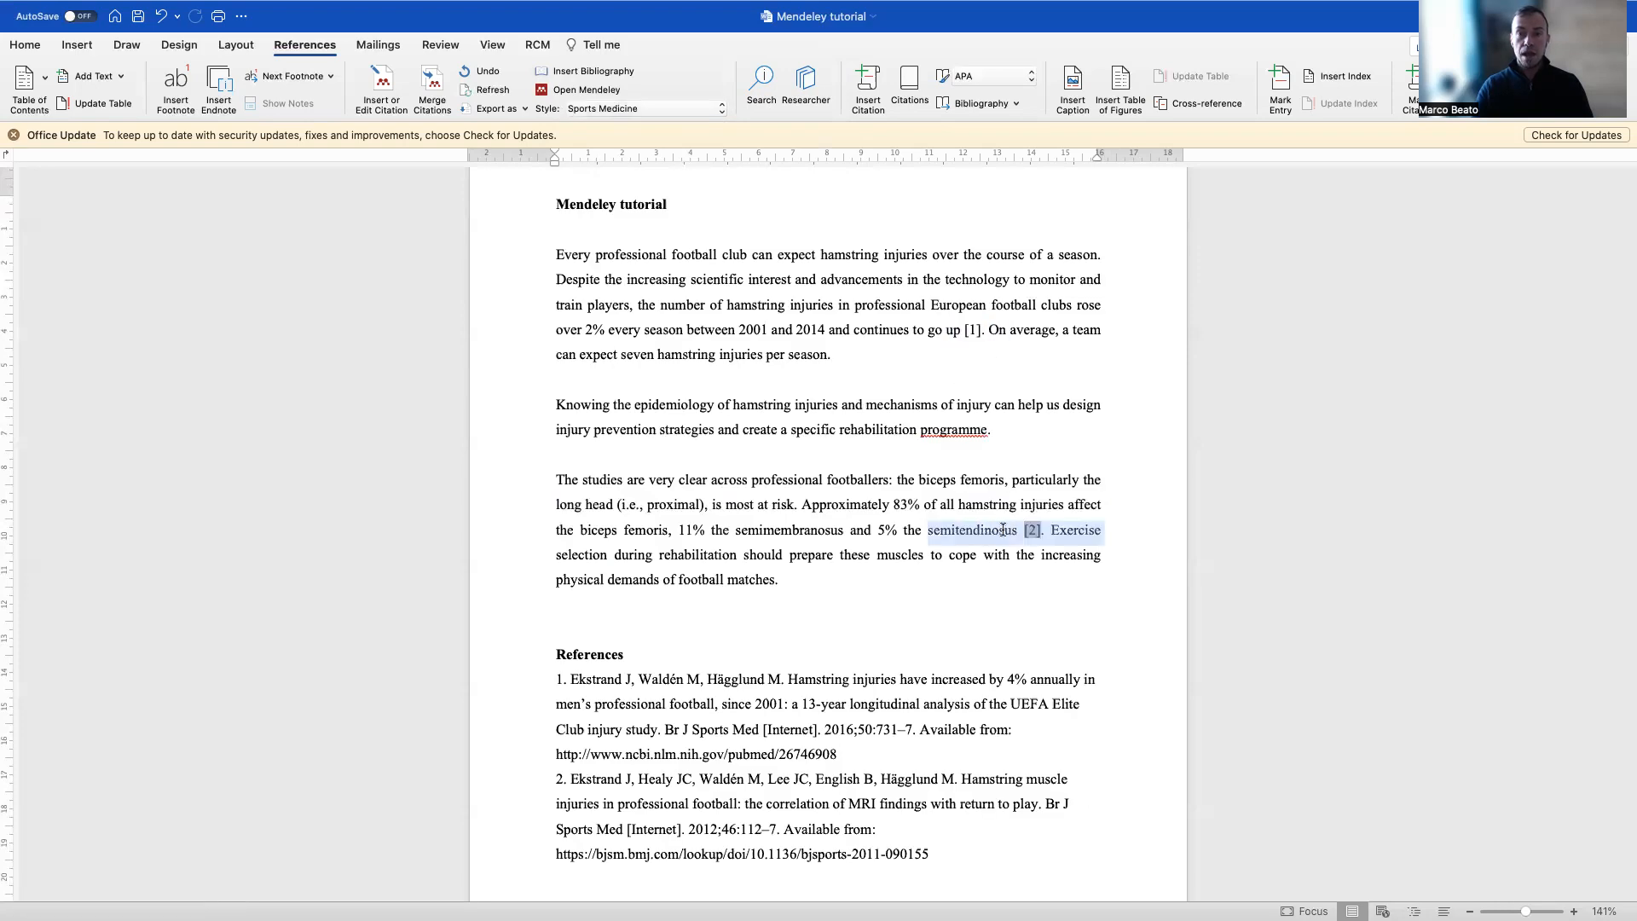
- Check how the entries under the References heading are formatted in the Sports Medicine style
left_click(859, 513)
scroll(859, 513, "down", 3)
left_click_drag(953, 760, 549, 611)
left_click(740, 523)
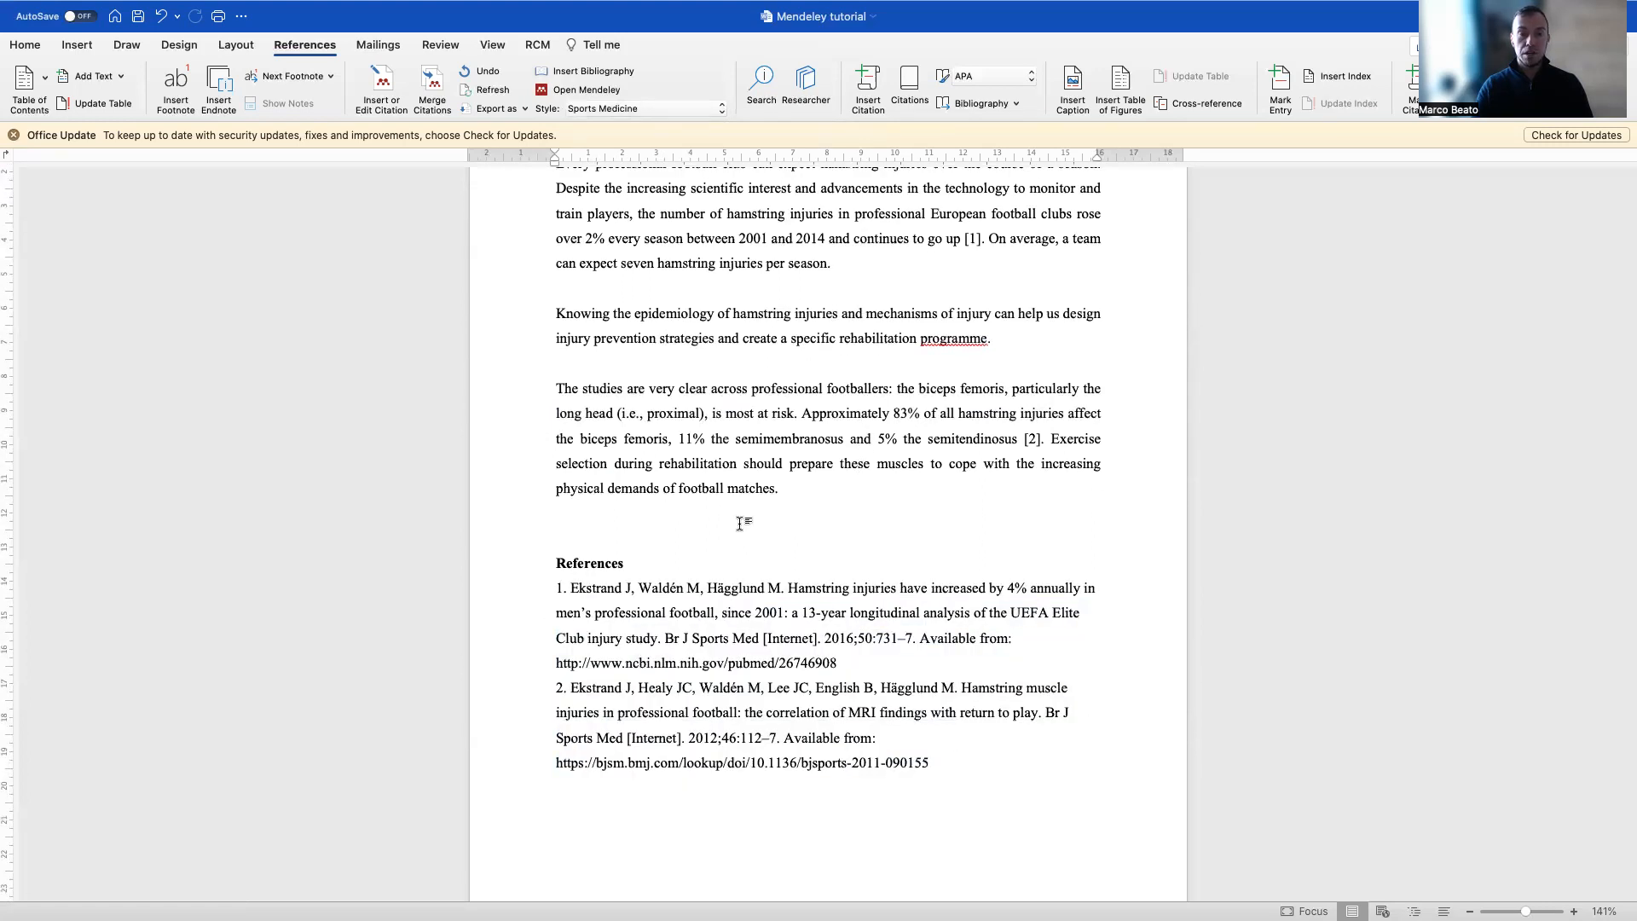
- Add the paper on conventional and dynamic control knee strength ratios in elite soccer players to the Mendeley citation in the first paragraph
scroll(740, 523, "up", 2)
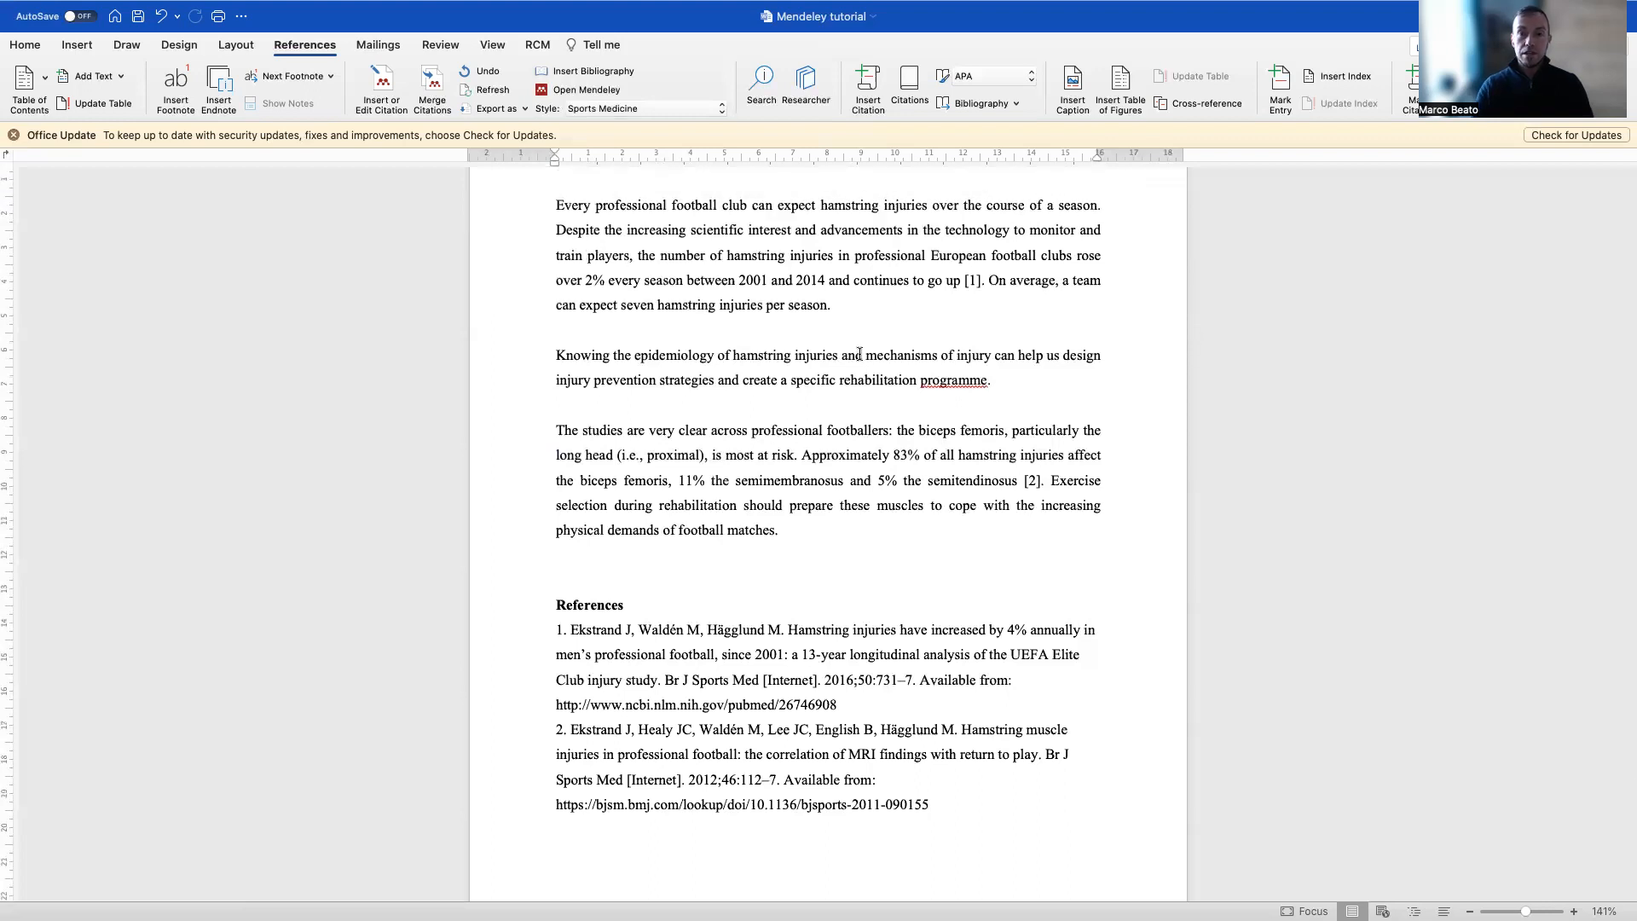
left_click(971, 282)
left_click(377, 90)
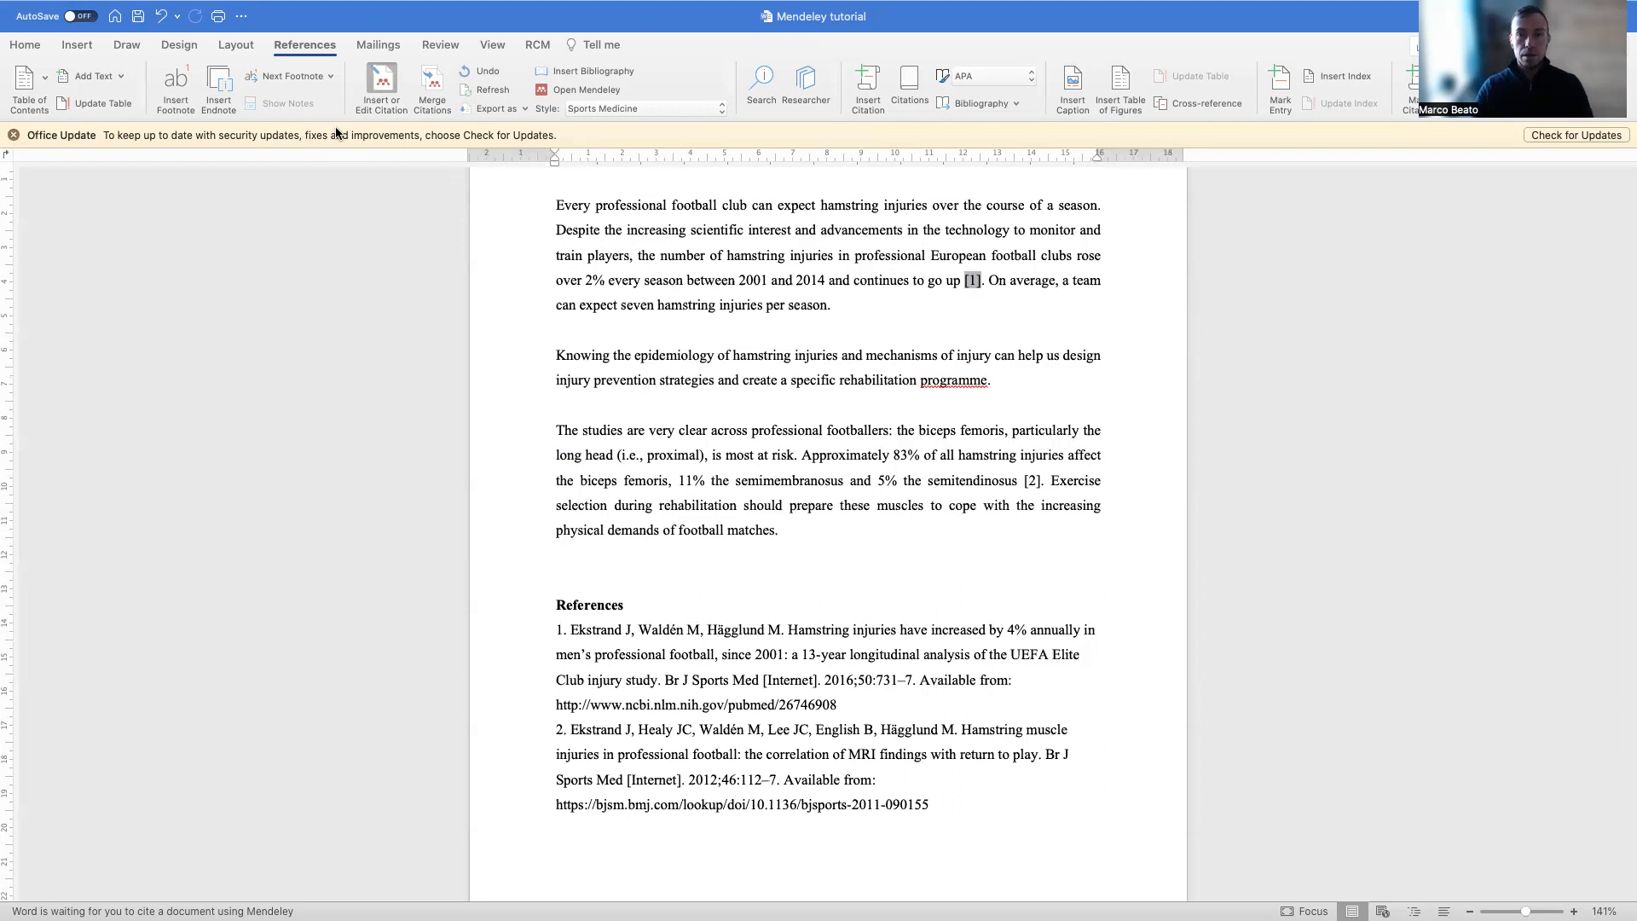
- Examine the numbering of the in-text citations and the entries in the bibliography after the added source
scroll(652, 388, "down", 2)
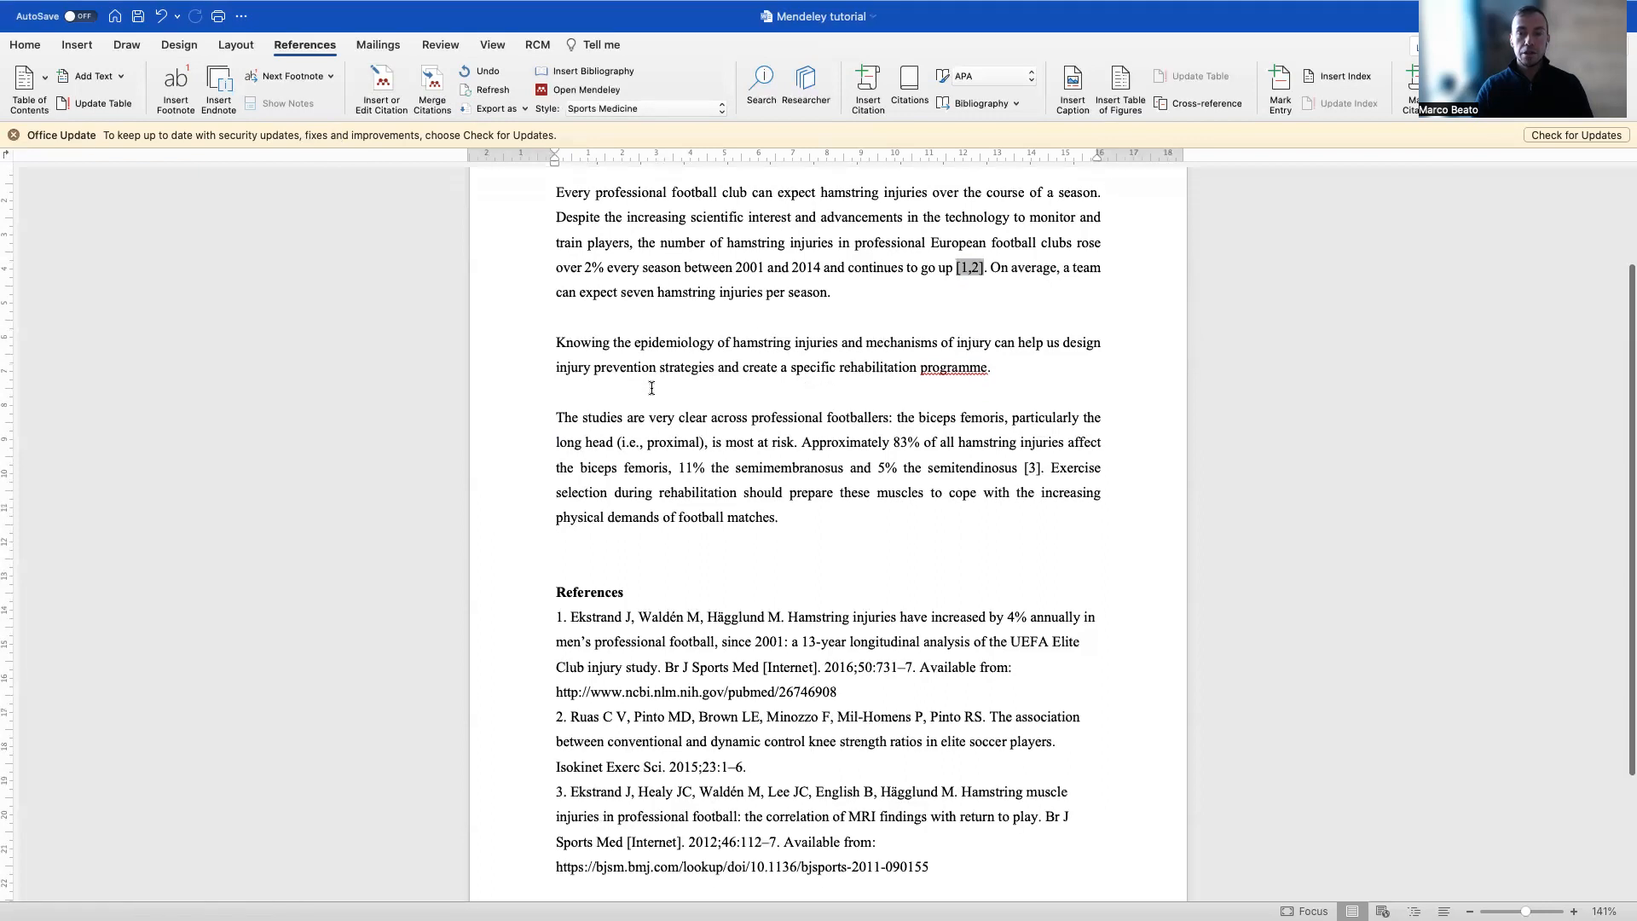
left_click(931, 277)
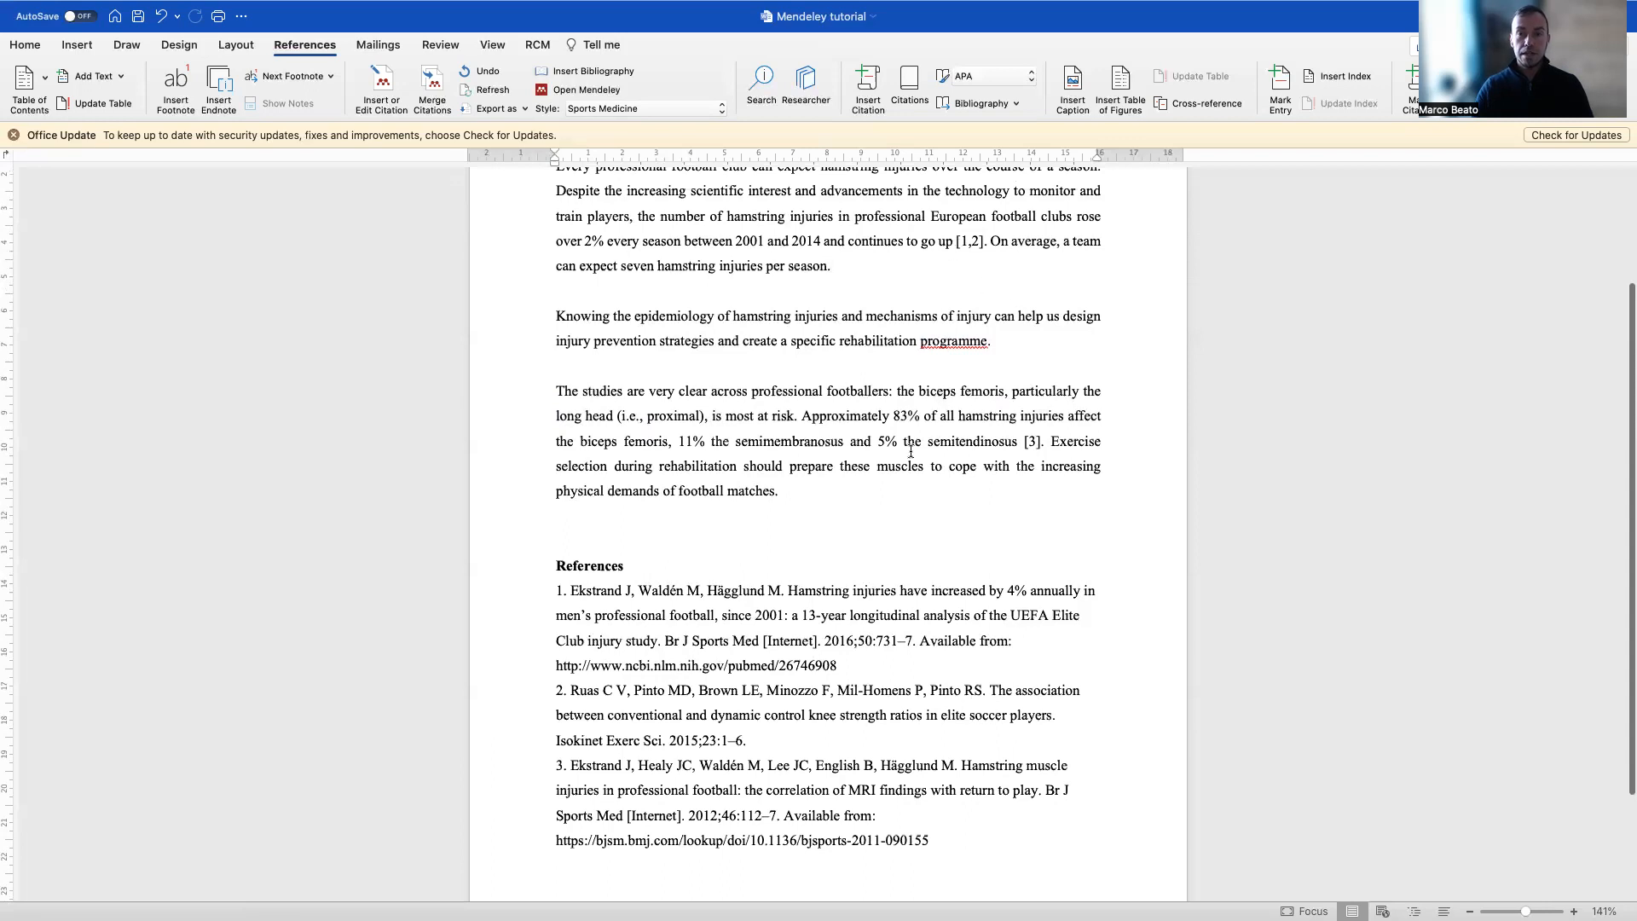
scroll(960, 748, "down", 5)
left_click_drag(960, 748, 550, 502)
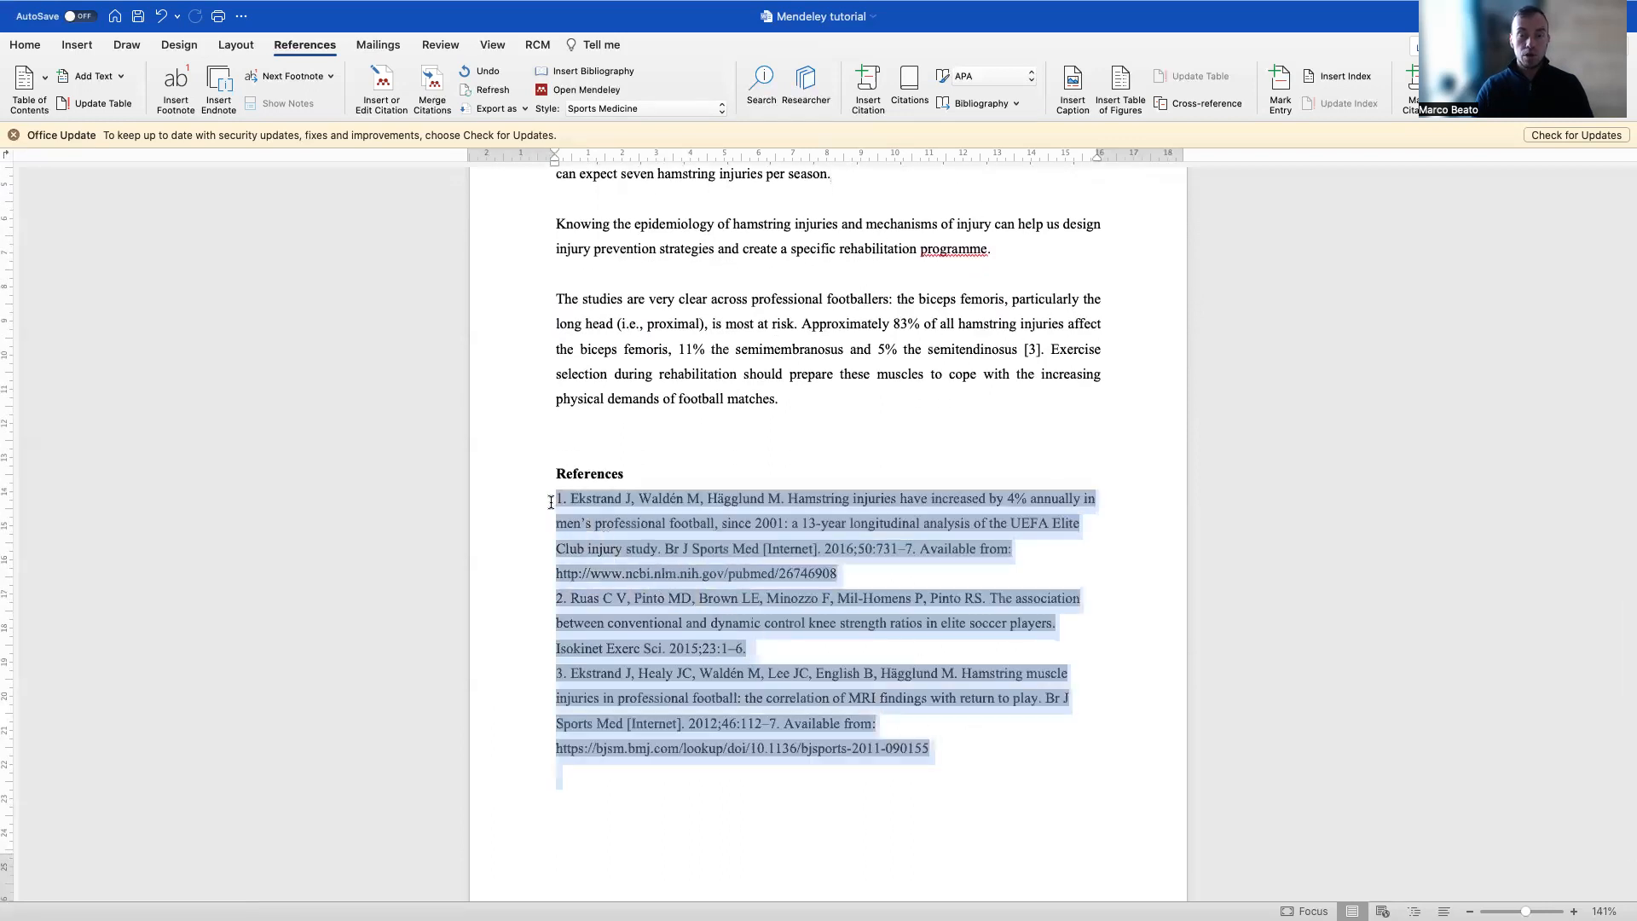
left_click(729, 791)
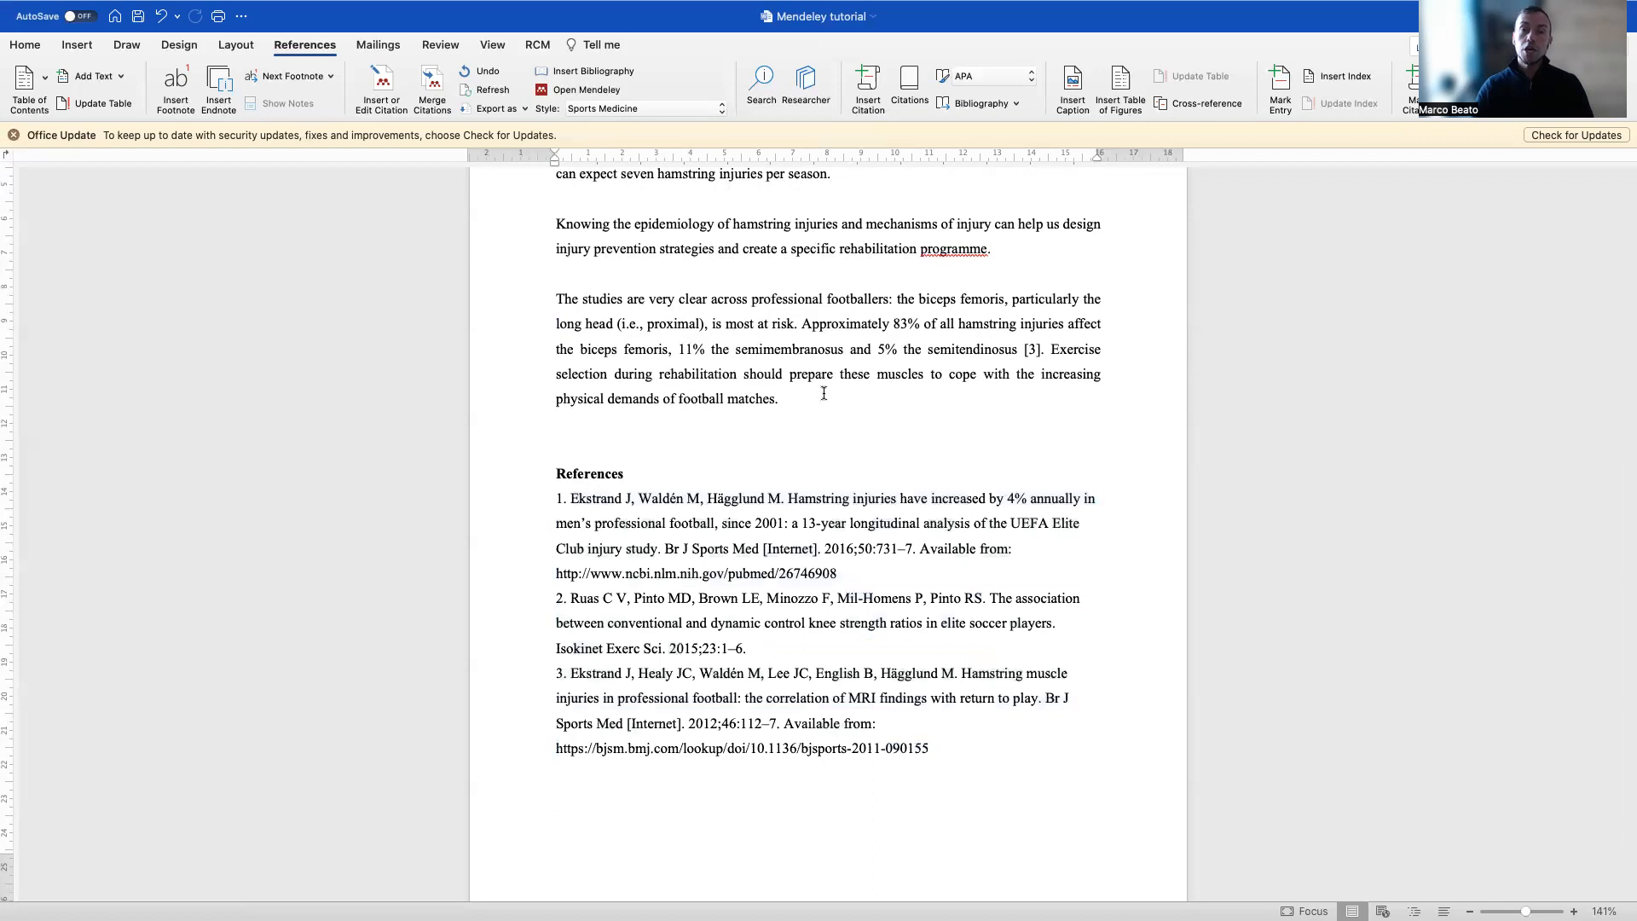
scroll(824, 388, "up", 5)
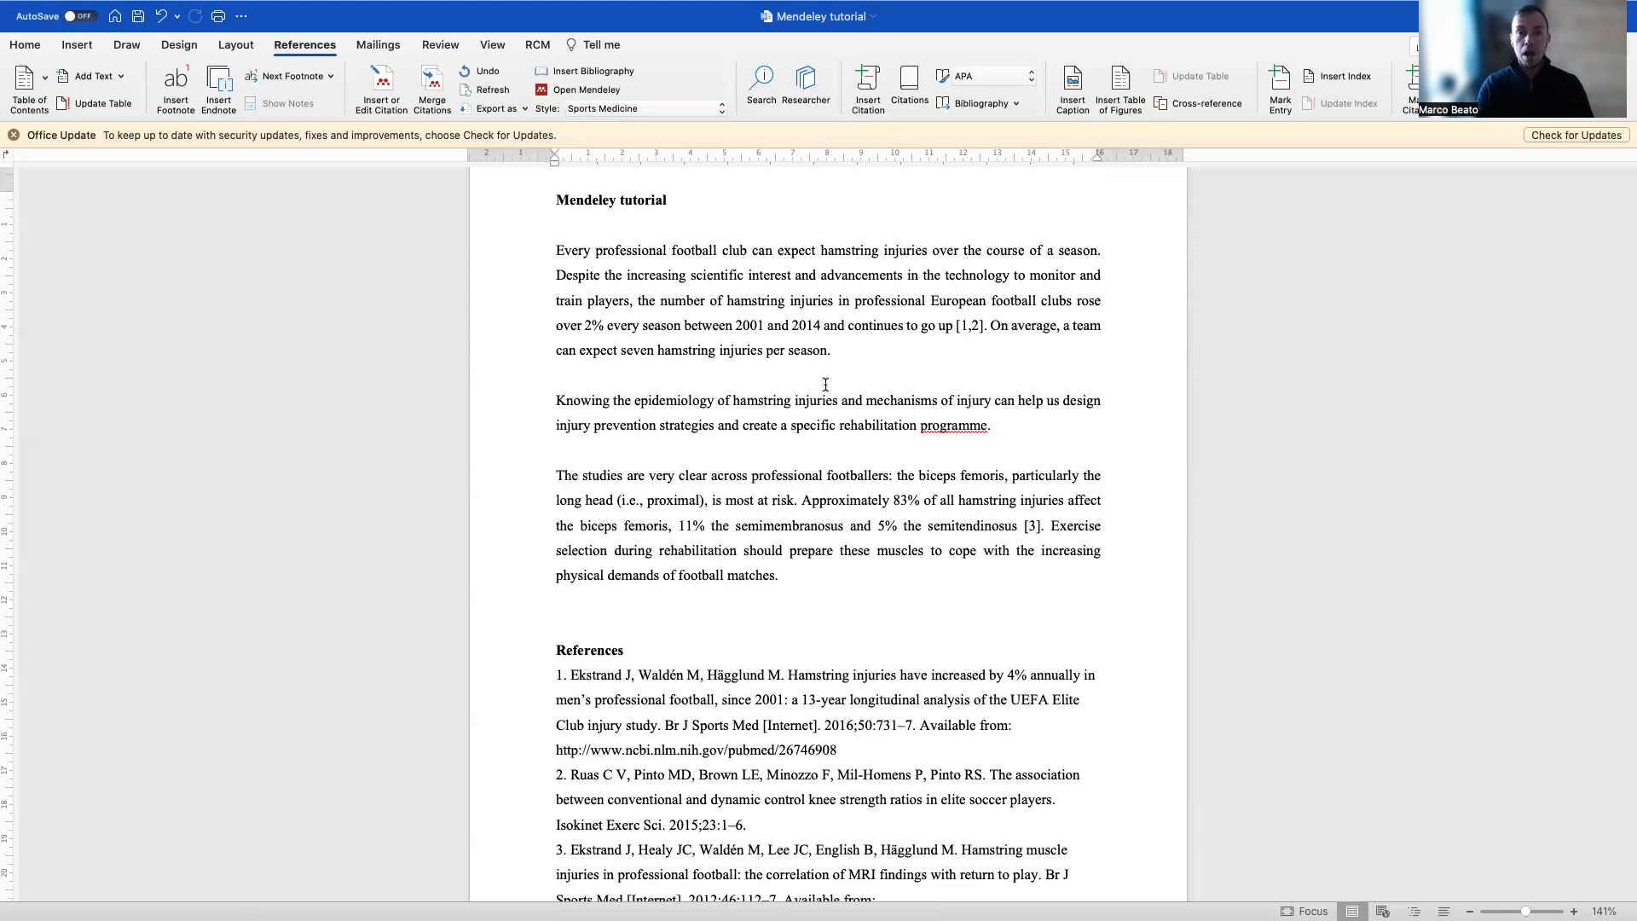
scroll(818, 392, "down", 3)
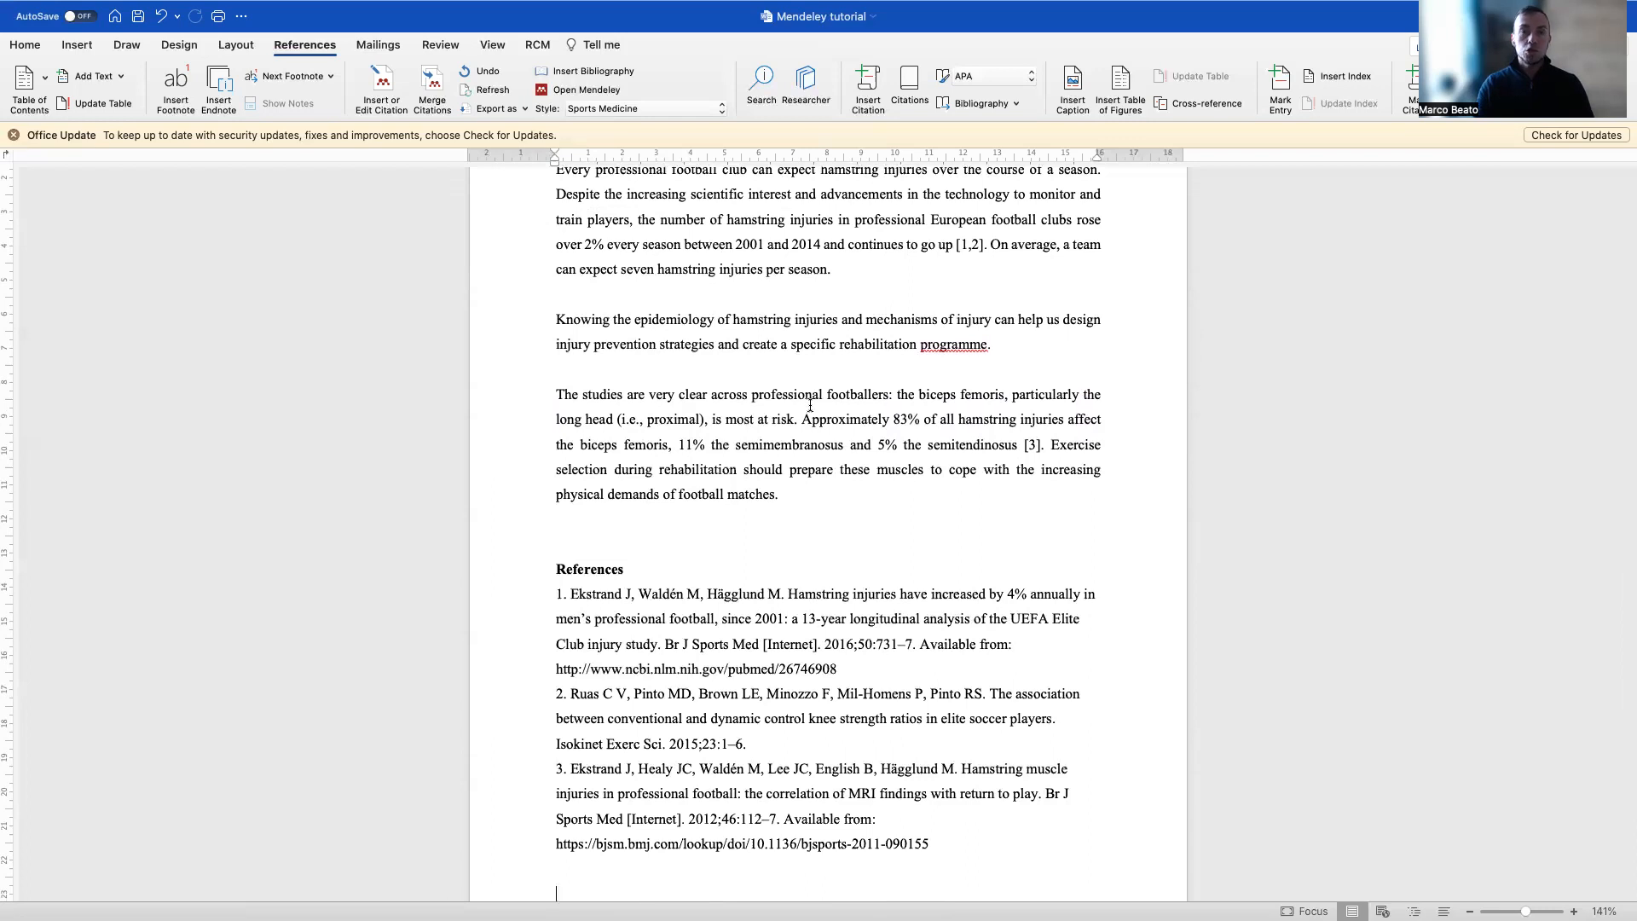
scroll(809, 406, "up", 3)
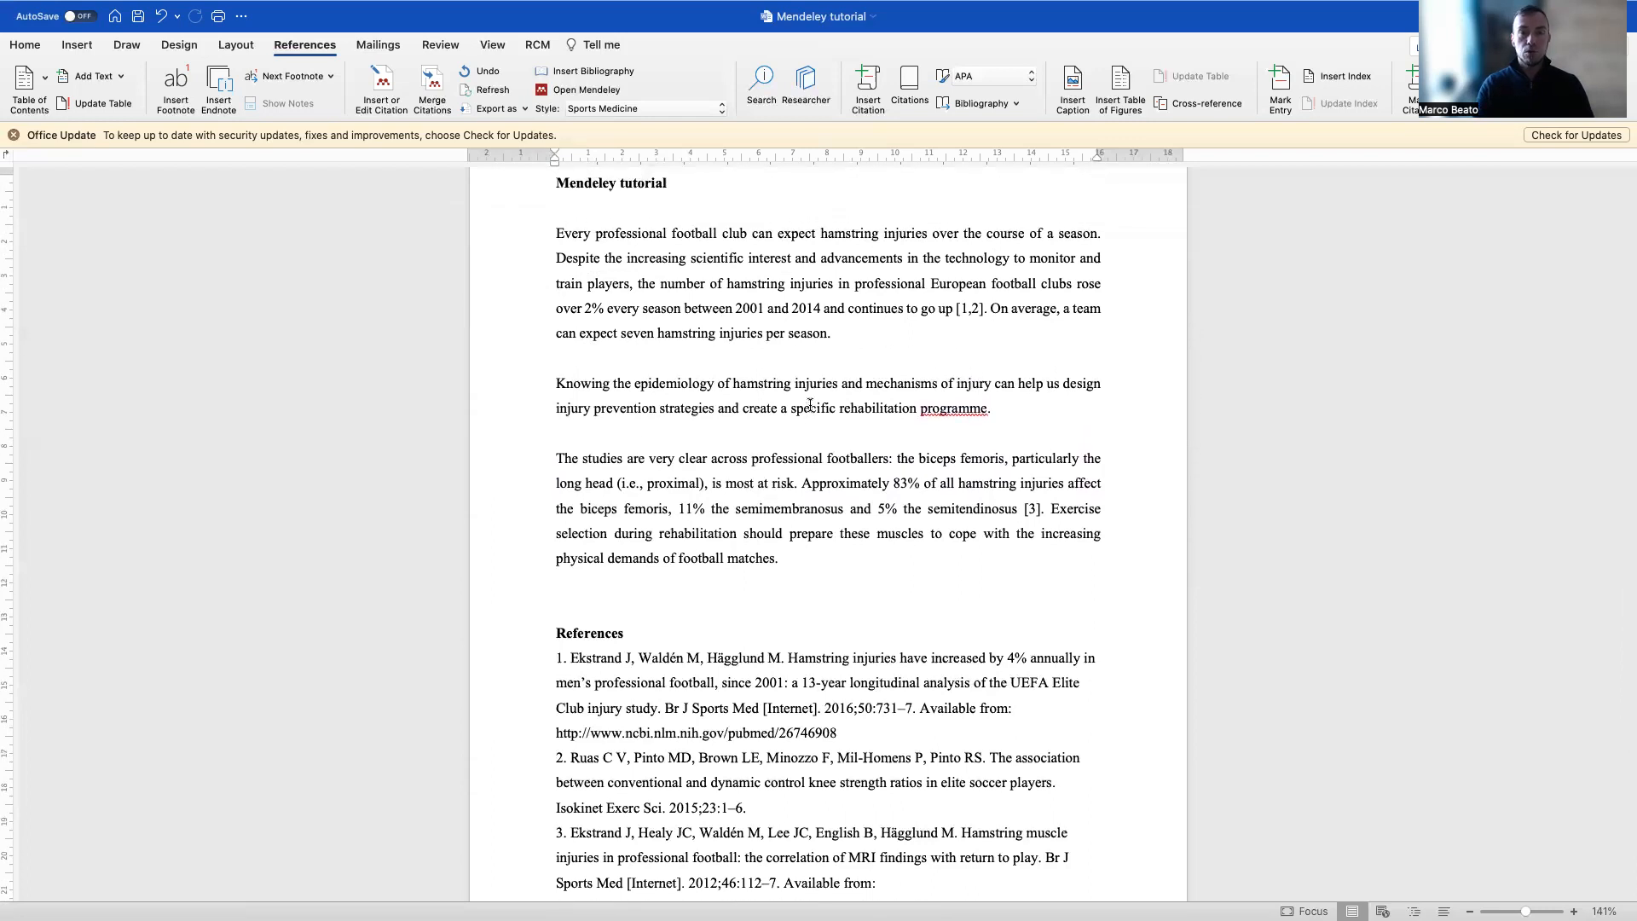
scroll(810, 405, "up", 3)
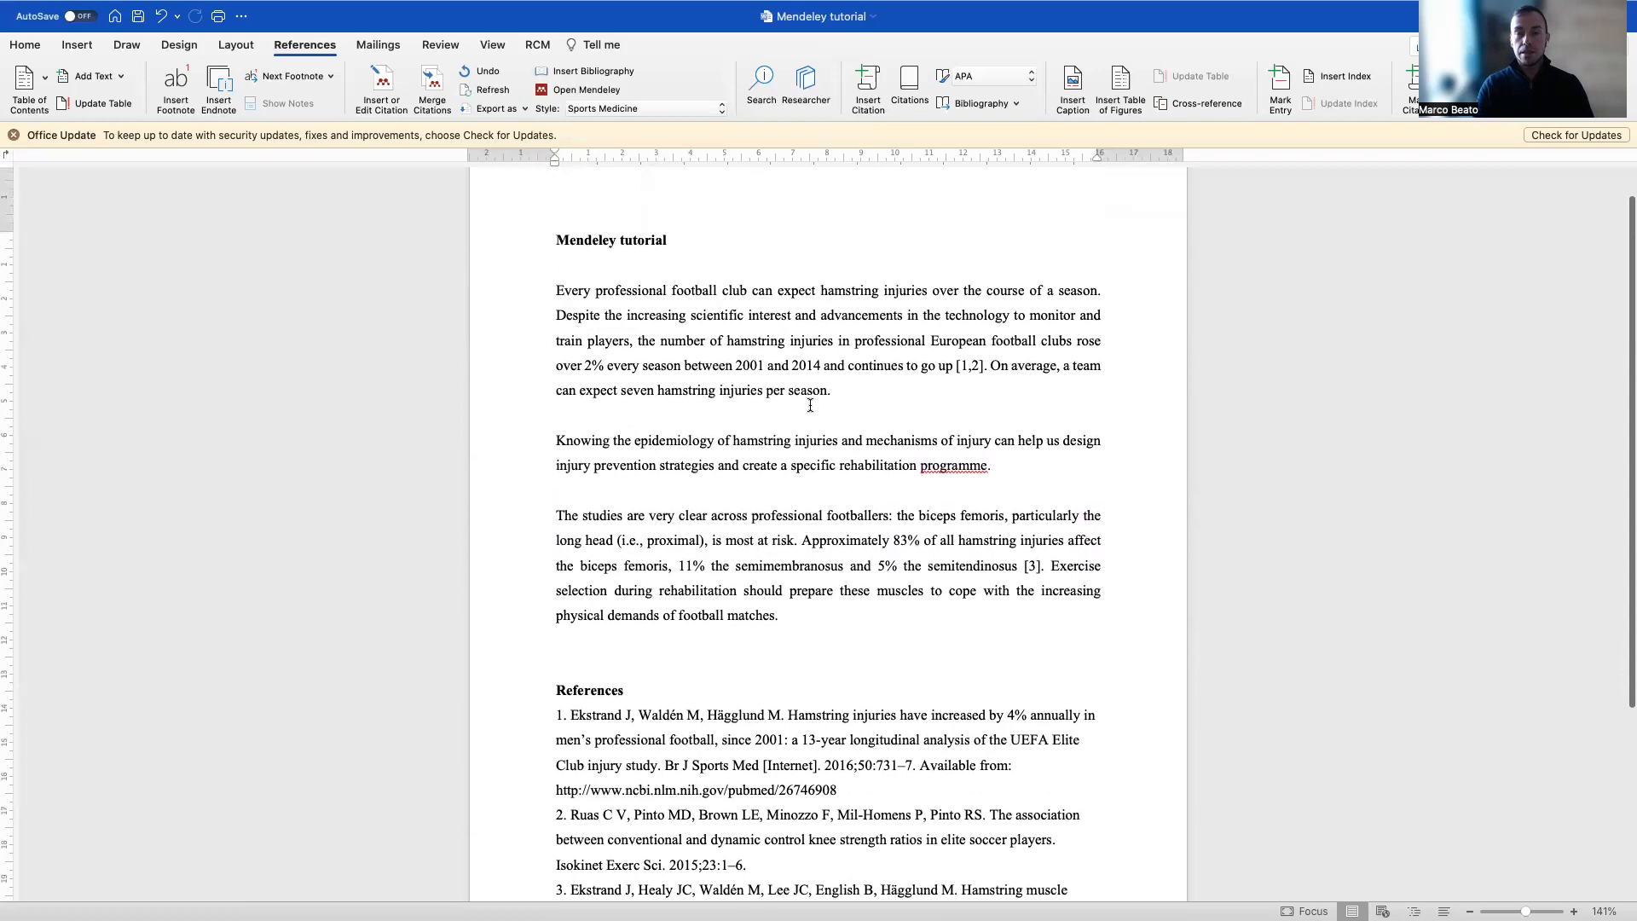